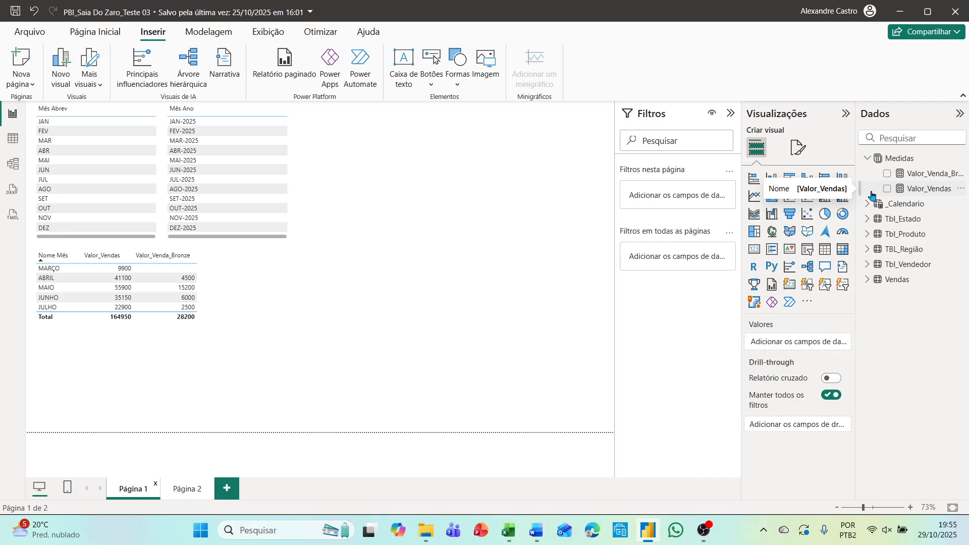
Step: Start a new measure in the Medidas table and copy the full Valor_Vendas_Prata DAX formula from the Word document
right_click(896, 159)
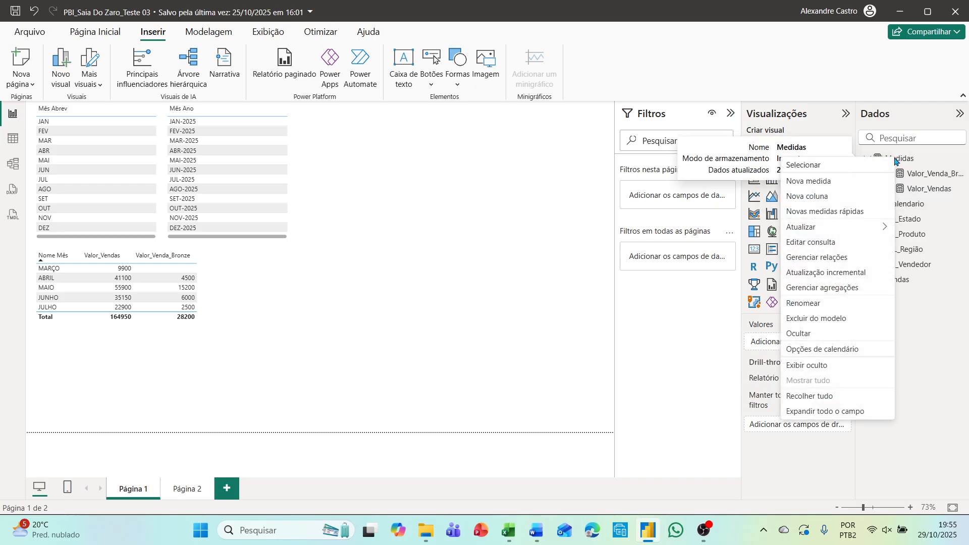
click(851, 188)
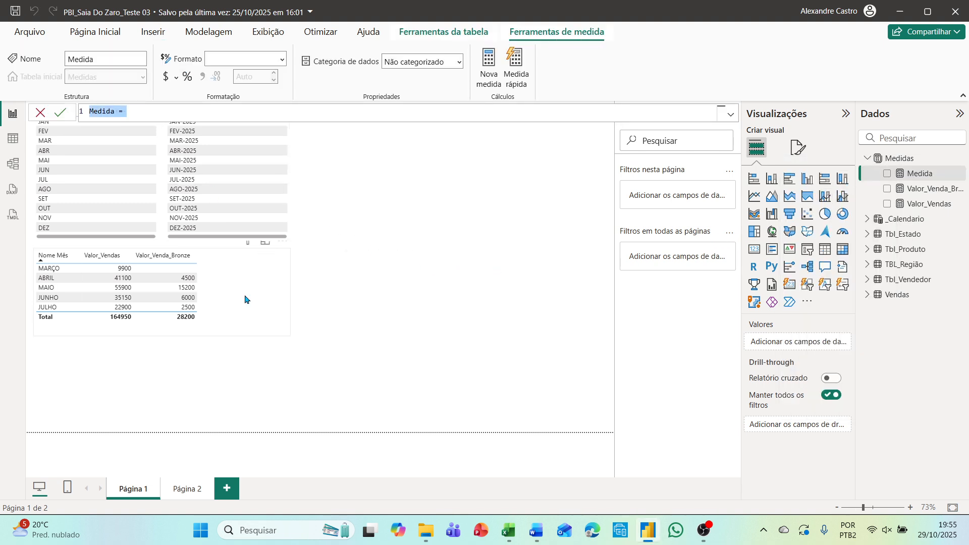
click(534, 529)
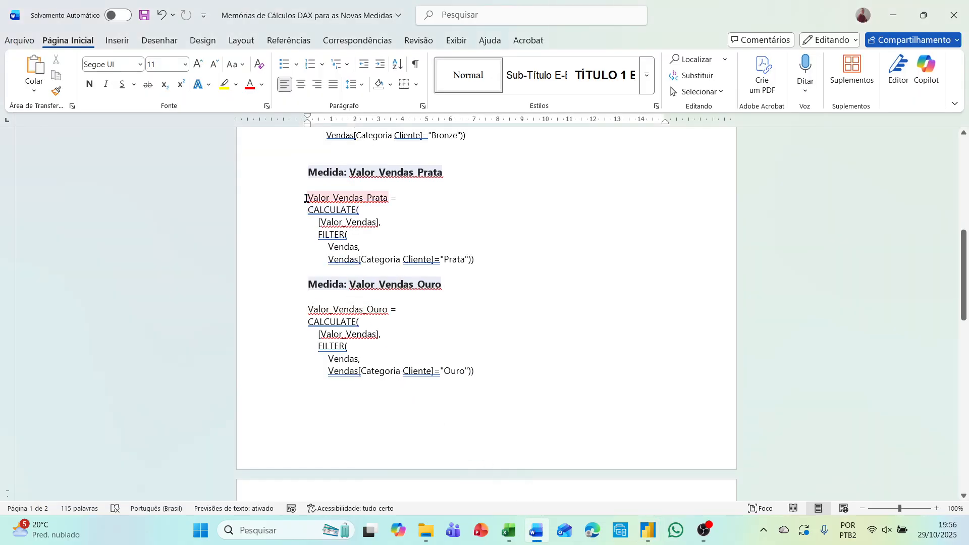
drag(306, 198, 471, 258)
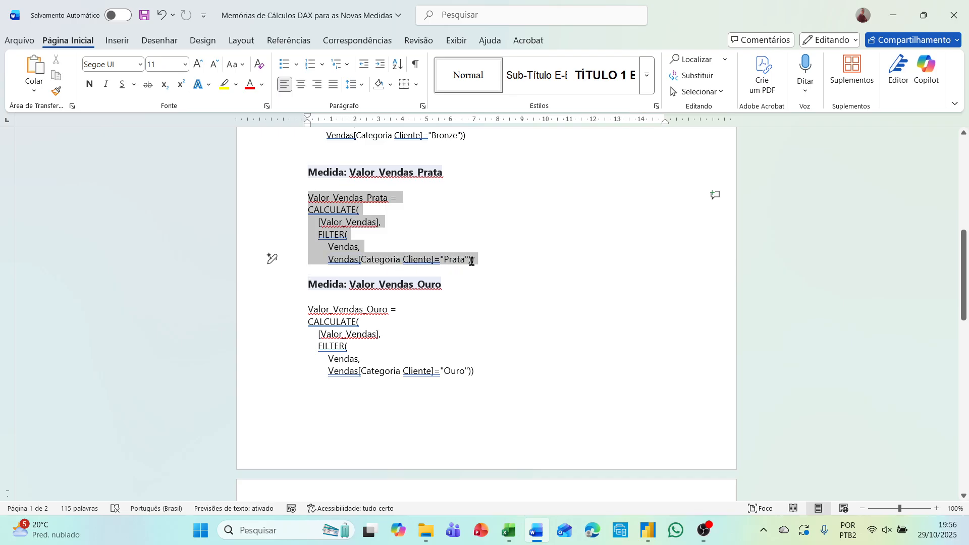
right_click(349, 207)
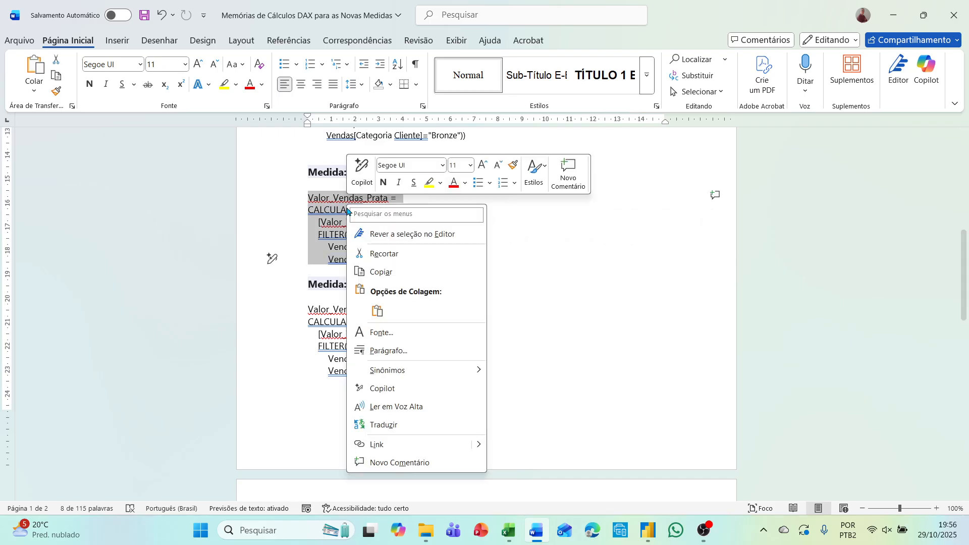
click(377, 274)
Step: Back in Power BI, replace the new measure's placeholder with the copied Valor_Vendas_Prata formula and commit it
key(alt+Tab)
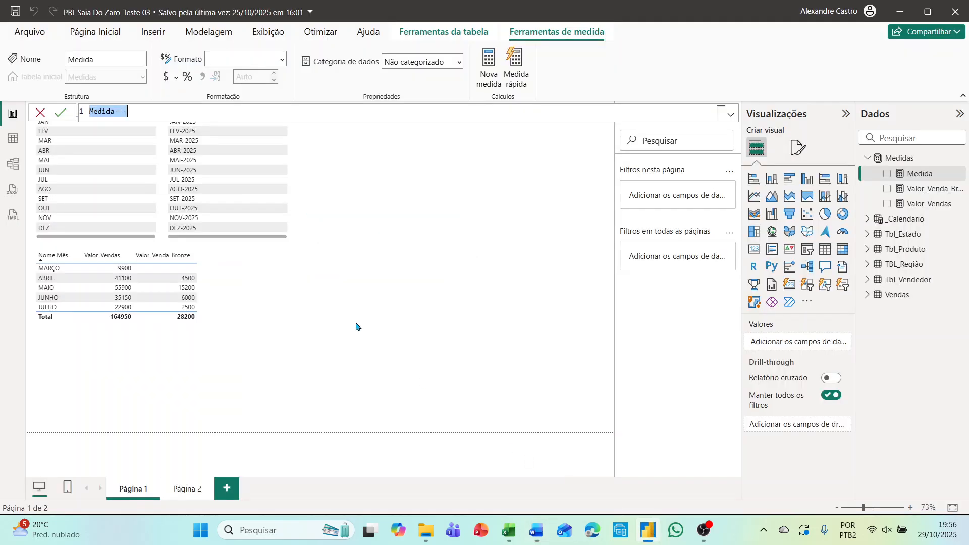
key(ctrl+v)
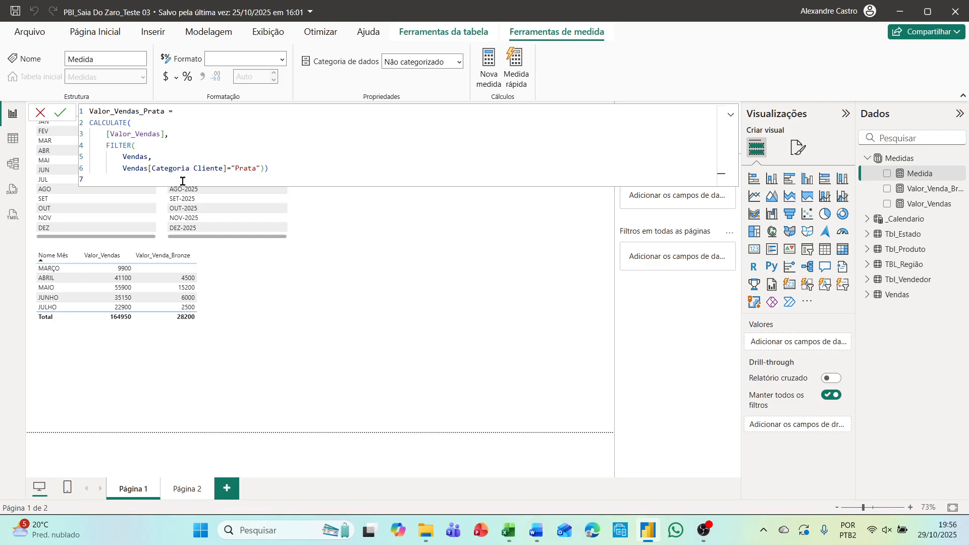
click(868, 297)
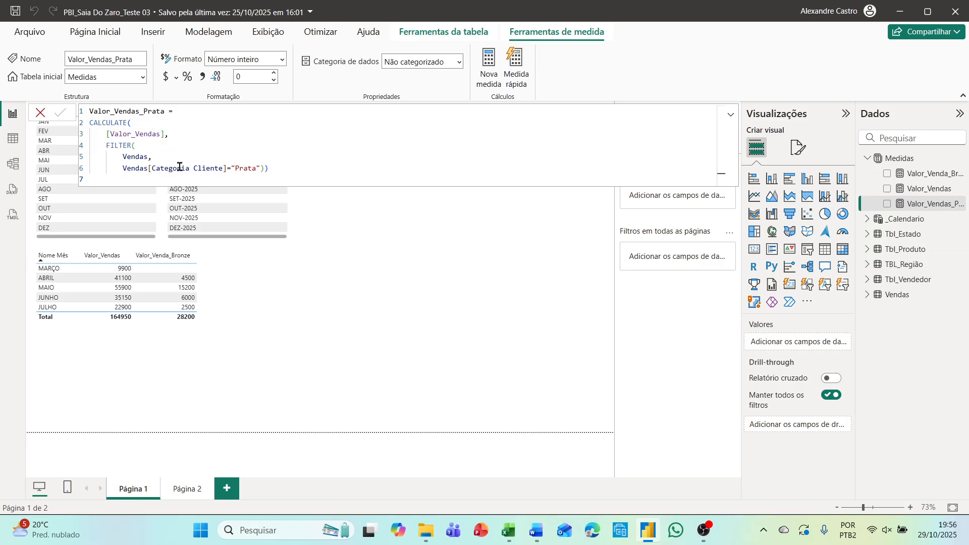
click(272, 169)
key(Return)
Step: Widen the monthly sales table visual and add Valor_Vendas_Prata as its last column, narrowed to fit its heading
click(222, 281)
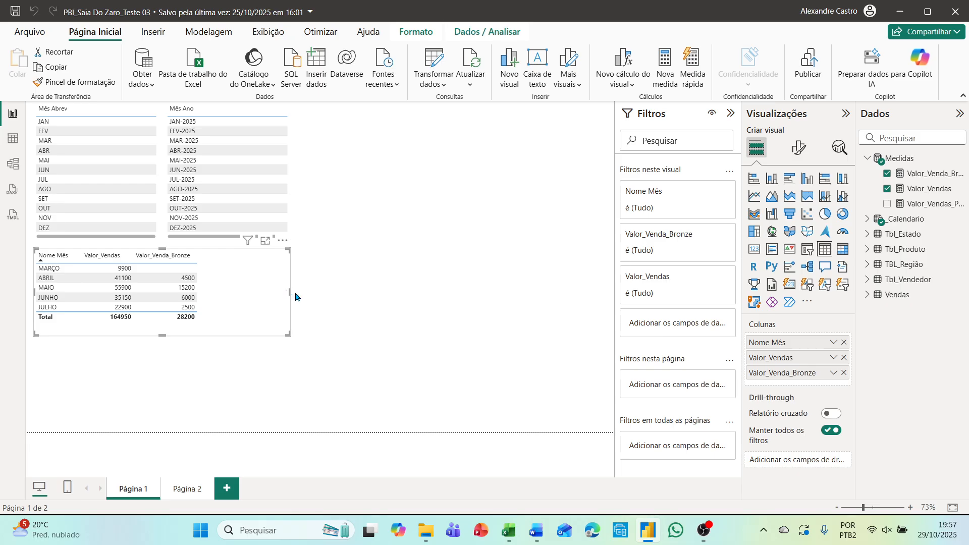
drag(291, 294, 497, 329)
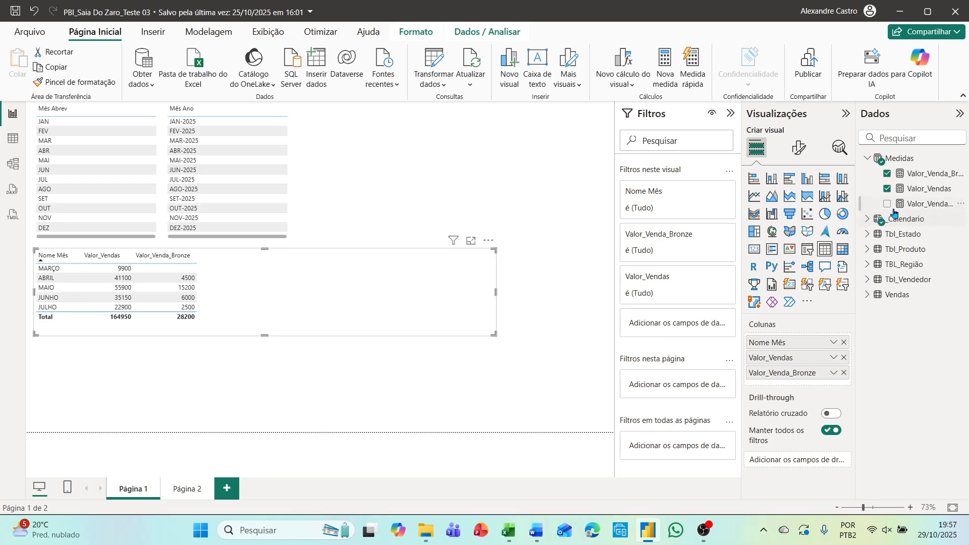
drag(891, 205, 276, 271)
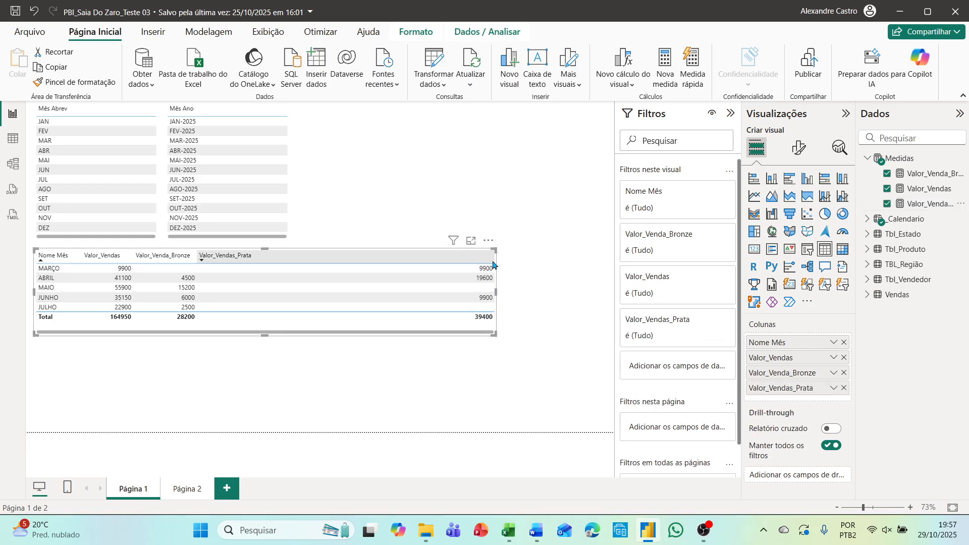
drag(495, 261, 256, 247)
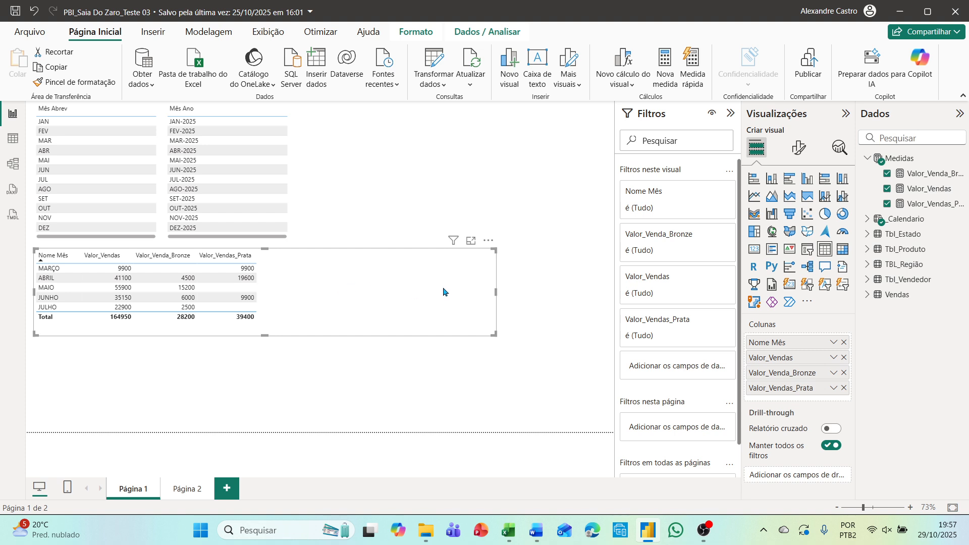
Step: Start another new measure in the Medidas table and copy the full Valor_Vendas_Ouro DAX formula from the Word document
right_click(897, 160)
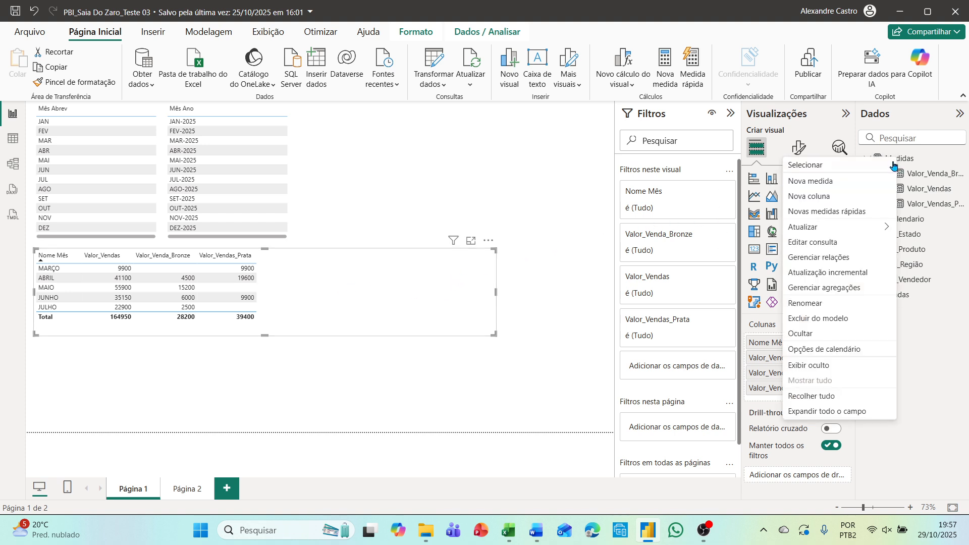
click(838, 183)
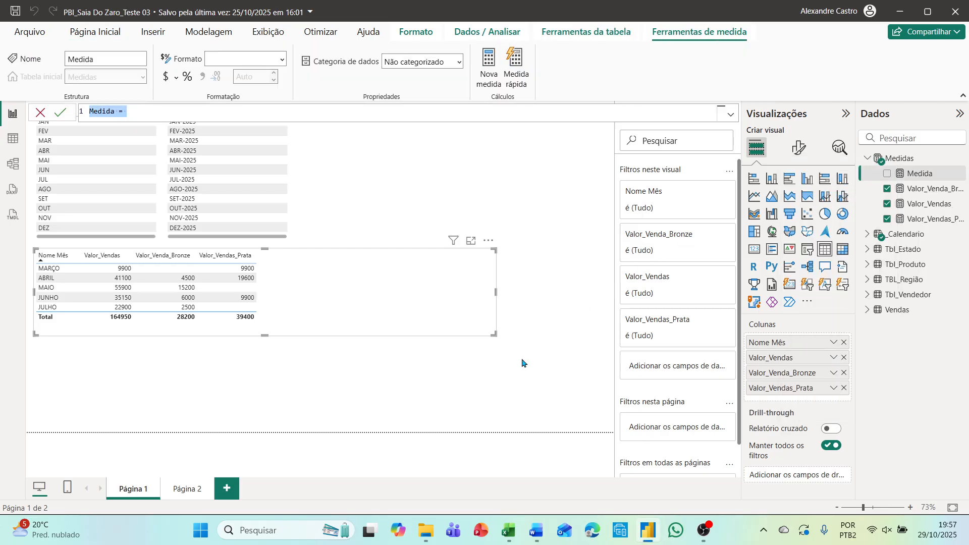
click(535, 529)
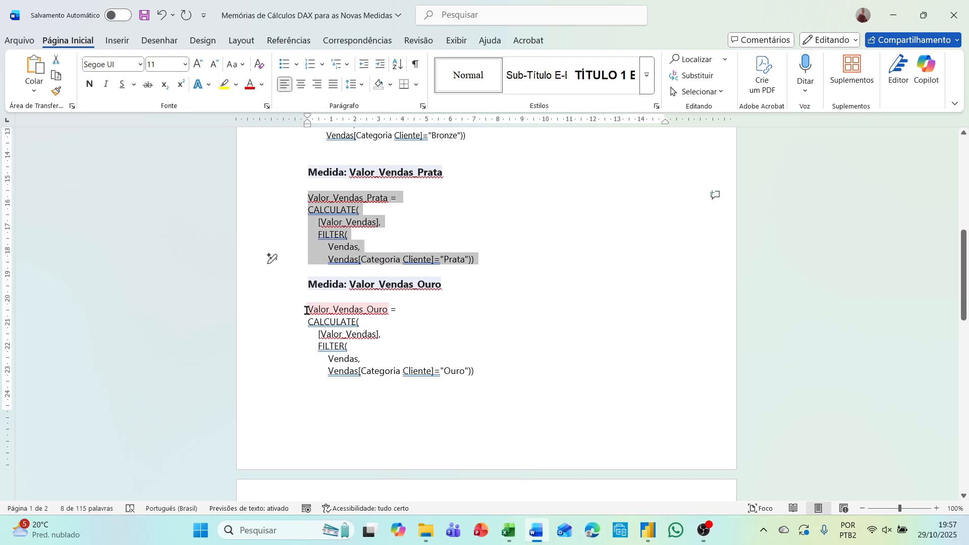
drag(306, 311, 473, 371)
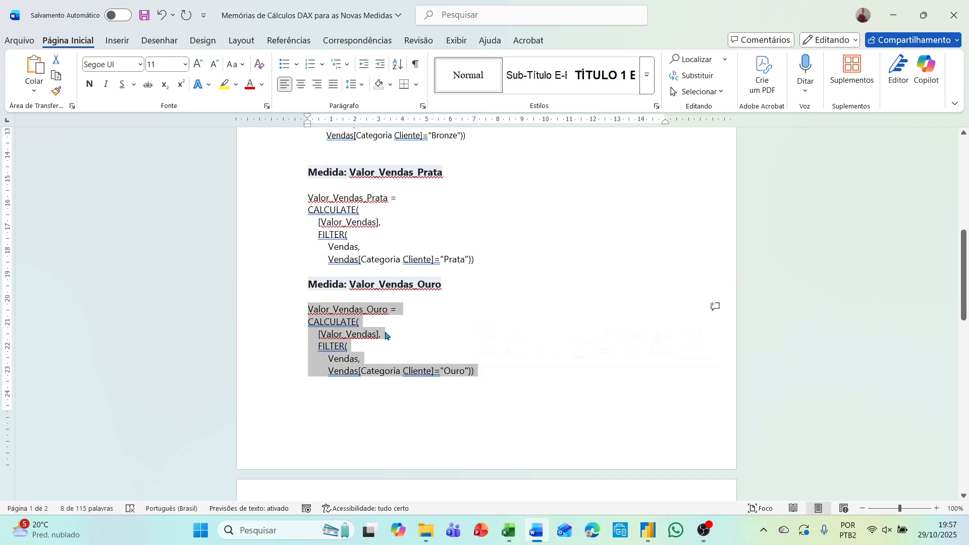
right_click(343, 314)
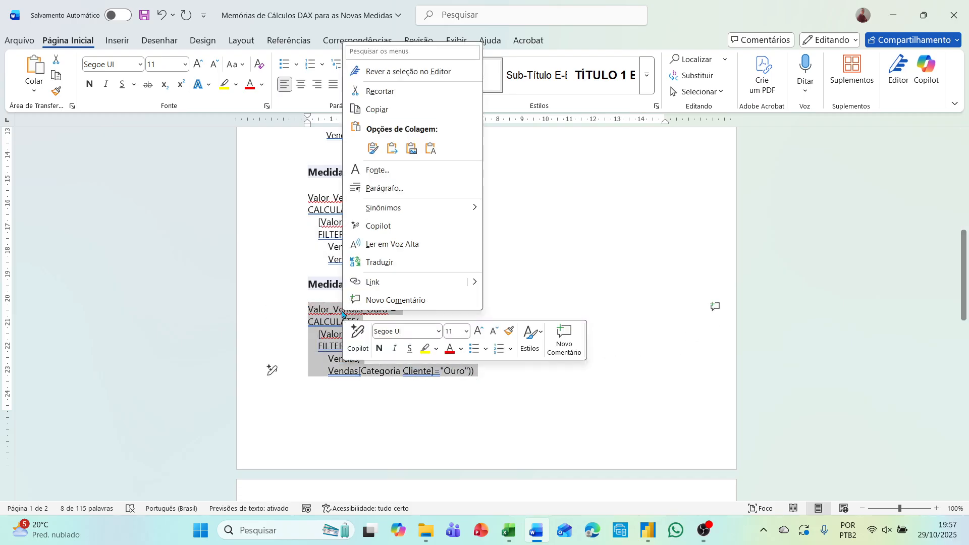
click(371, 109)
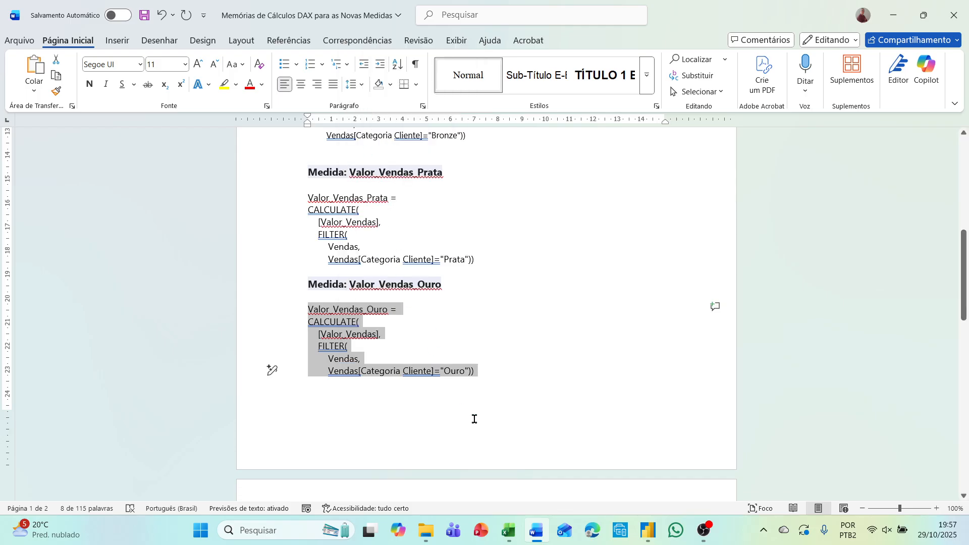
Step: Return to Power BI, paste the Valor_Vendas_Ouro formula over the new measure's placeholder and commit it
click(645, 531)
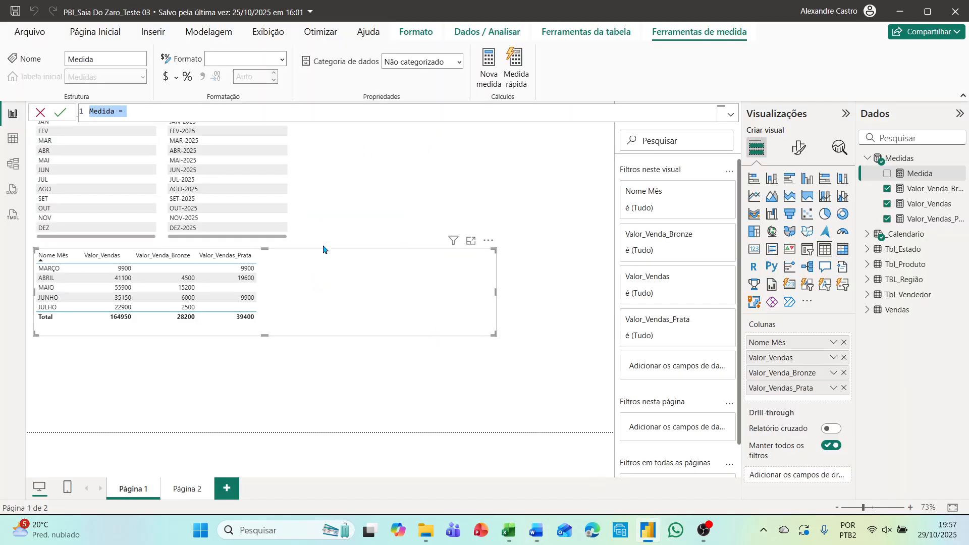
key(ctrl+v)
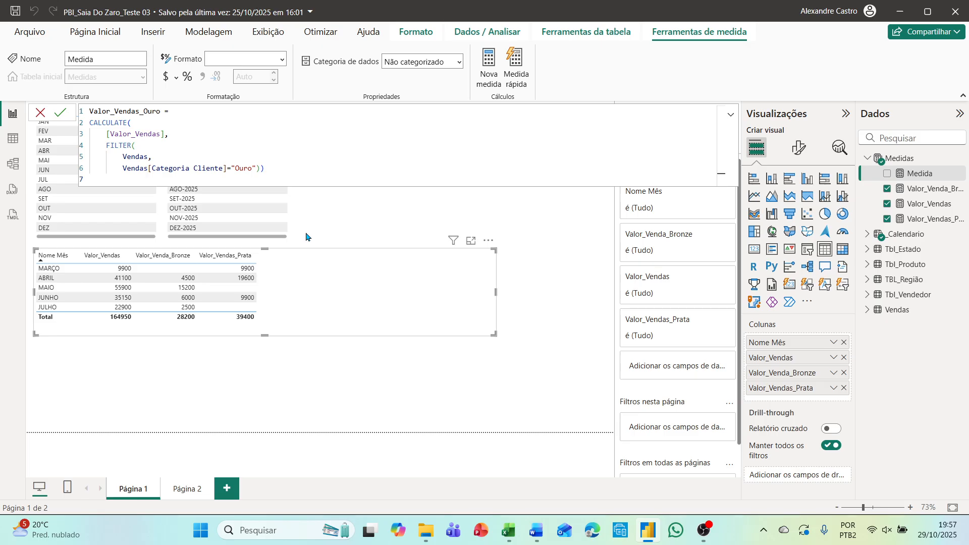
click(289, 167)
key(Return)
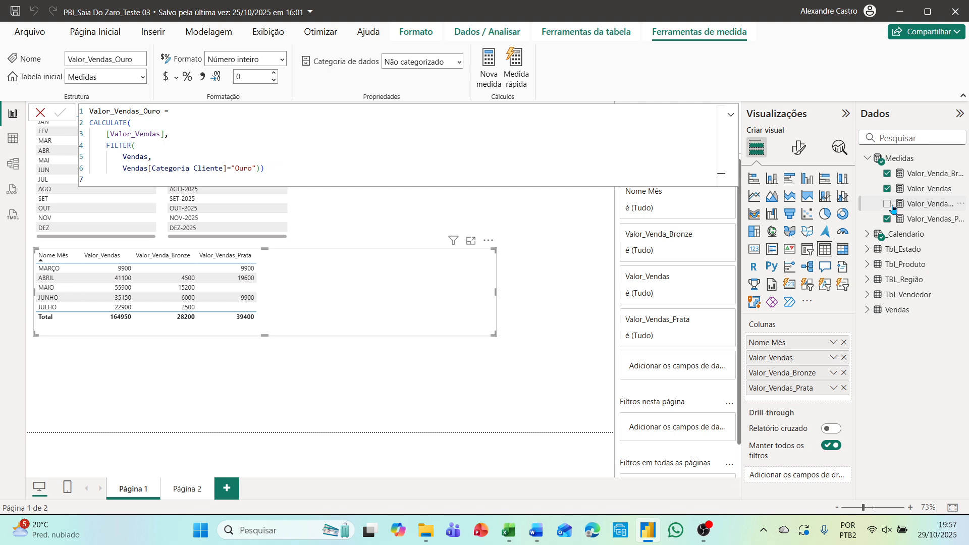
Step: Add Valor_Vendas_Ouro to the monthly sales table visual and narrow the column to fit its heading
drag(888, 208, 357, 279)
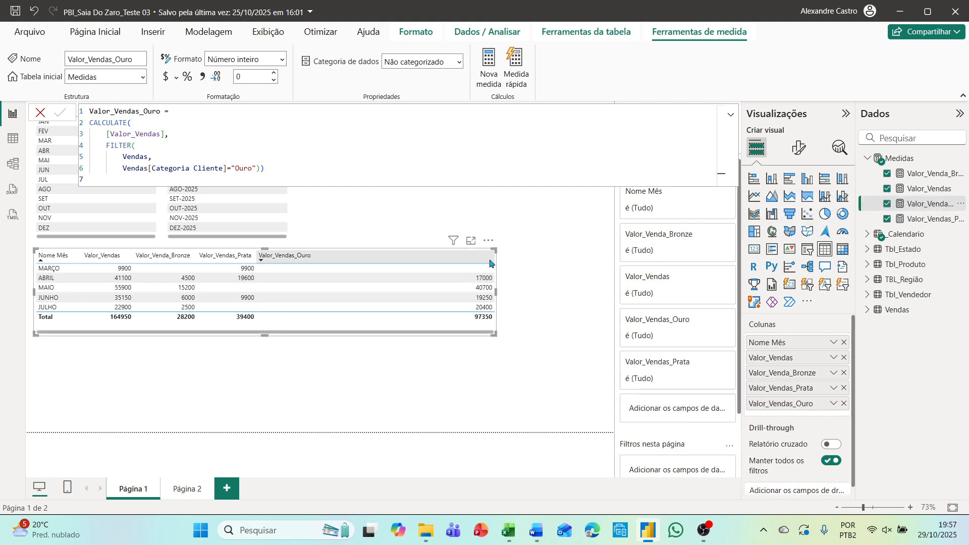
drag(495, 258, 316, 254)
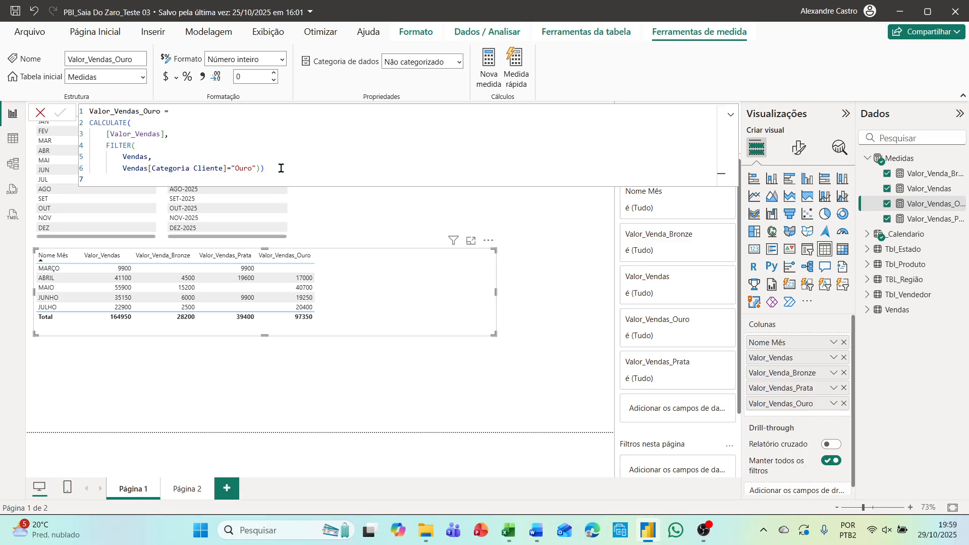
Step: Check the St Pagto column in the Excel Vendas sheet, and start a new measure in Power BI's Medidas table
click(508, 540)
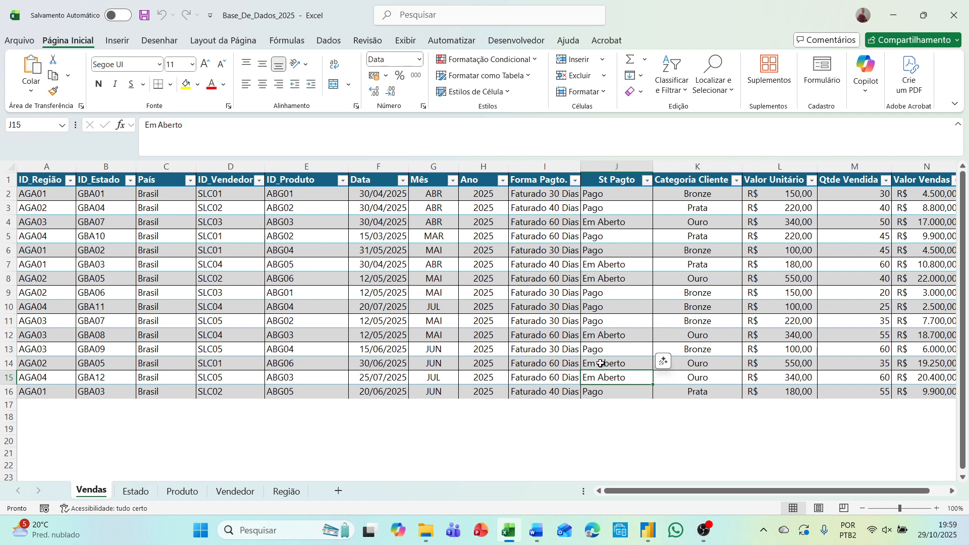
click(648, 530)
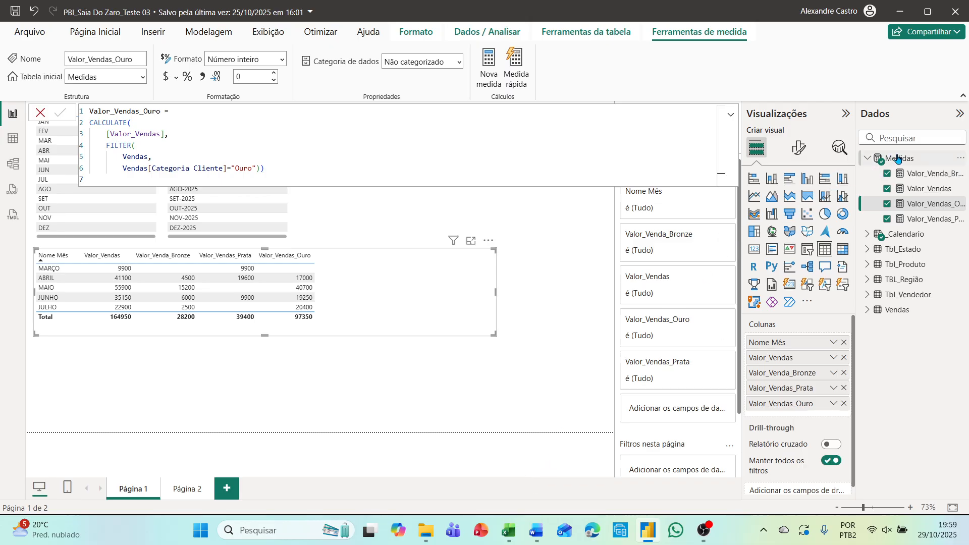
right_click(897, 161)
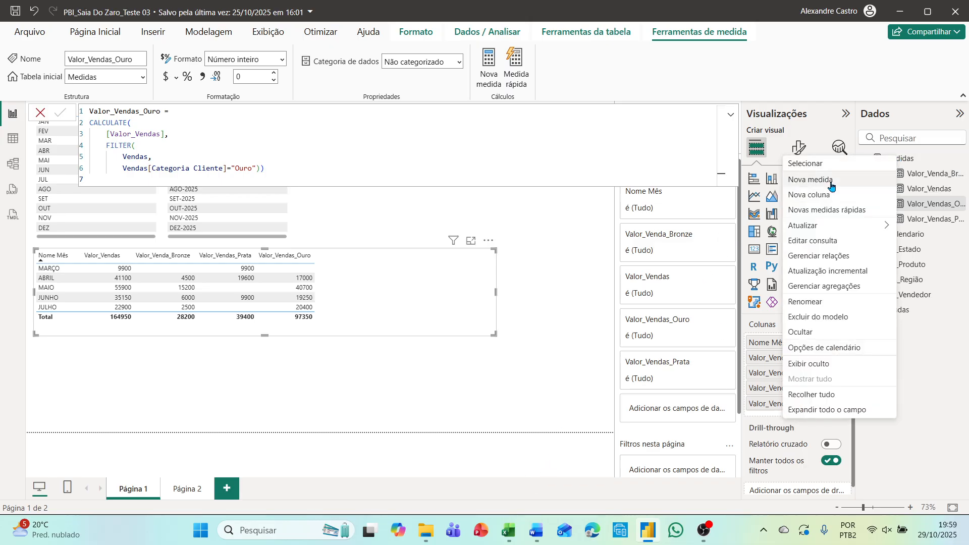
key(Escape)
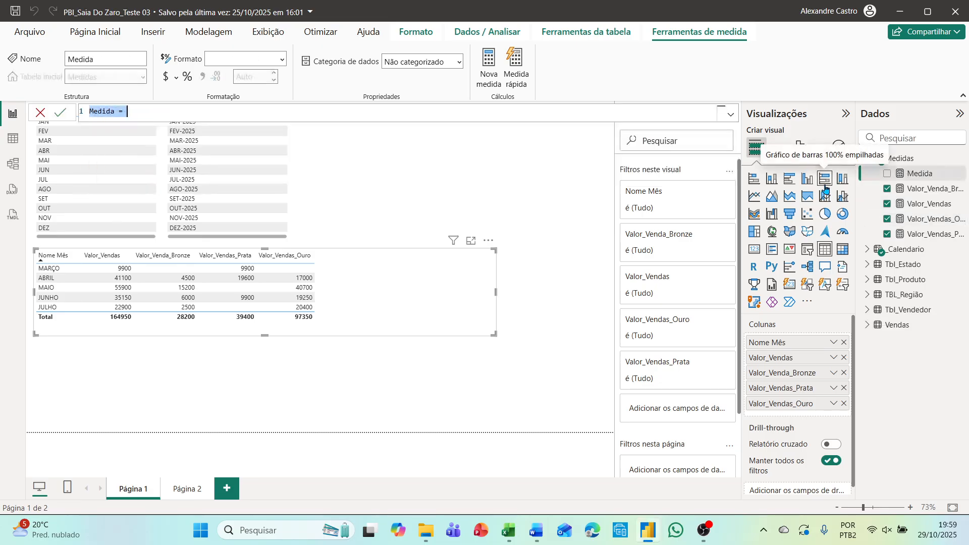
Step: Copy the full Valor_Inadimplência DAX formula, from its name to the closing 0), from page 2 of the Word document
click(535, 531)
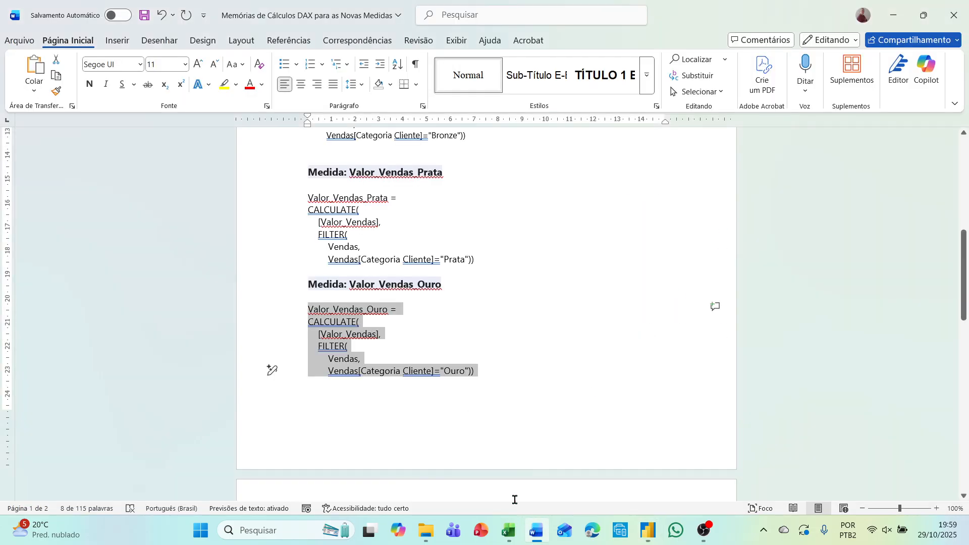
scroll(490, 473, down, 5)
scroll(490, 473, down, 3)
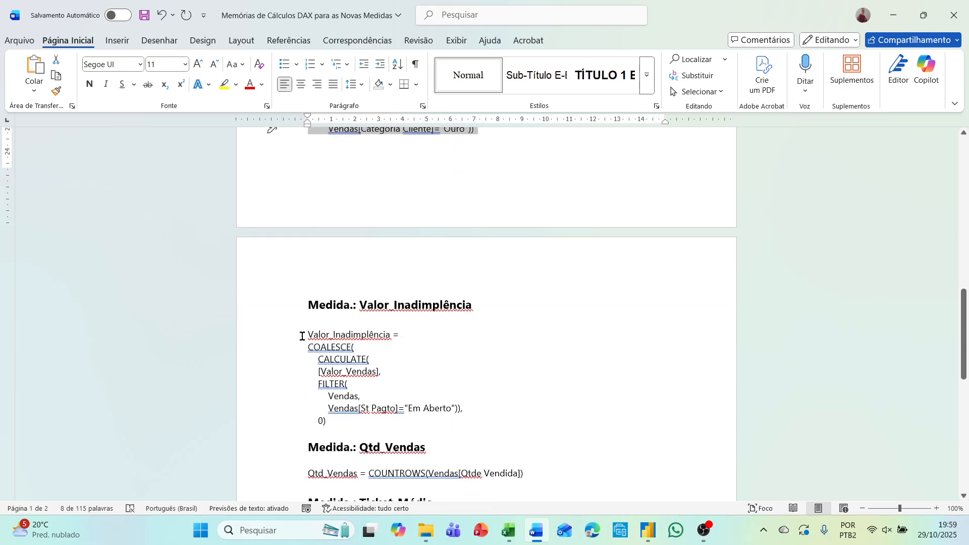
drag(308, 334, 328, 418)
key(ctrl+c)
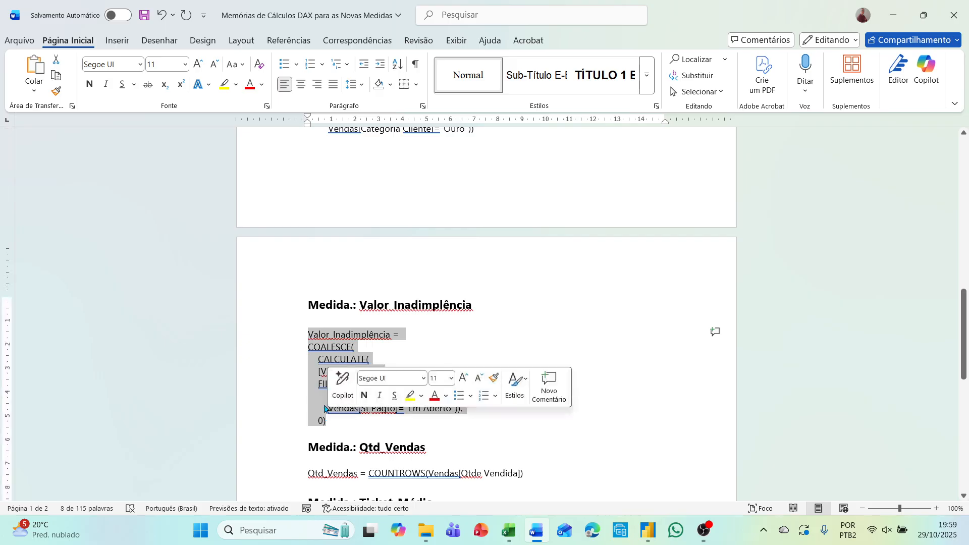
right_click(318, 349)
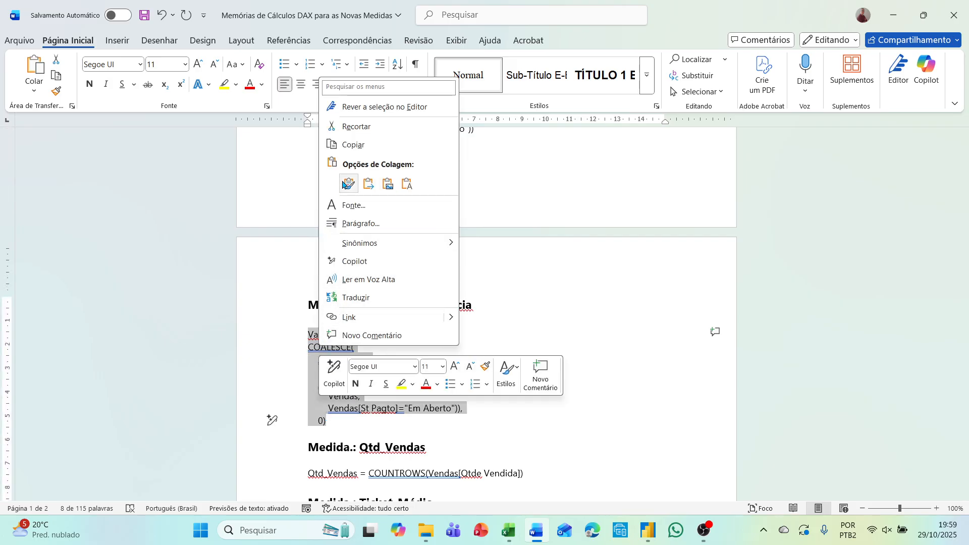
click(354, 146)
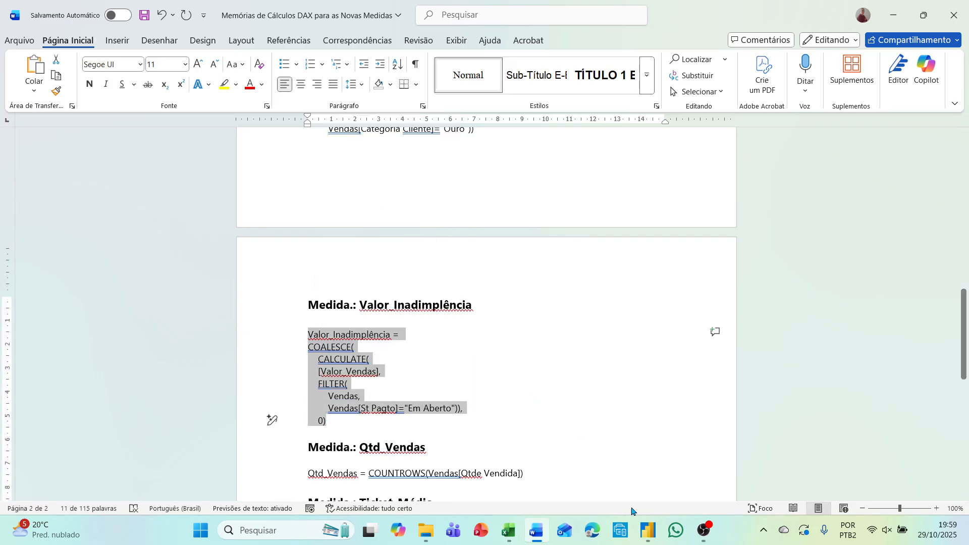
Step: Return to Power BI, paste the Valor_Inadimplência formula over the new measure's placeholder and commit it
click(646, 530)
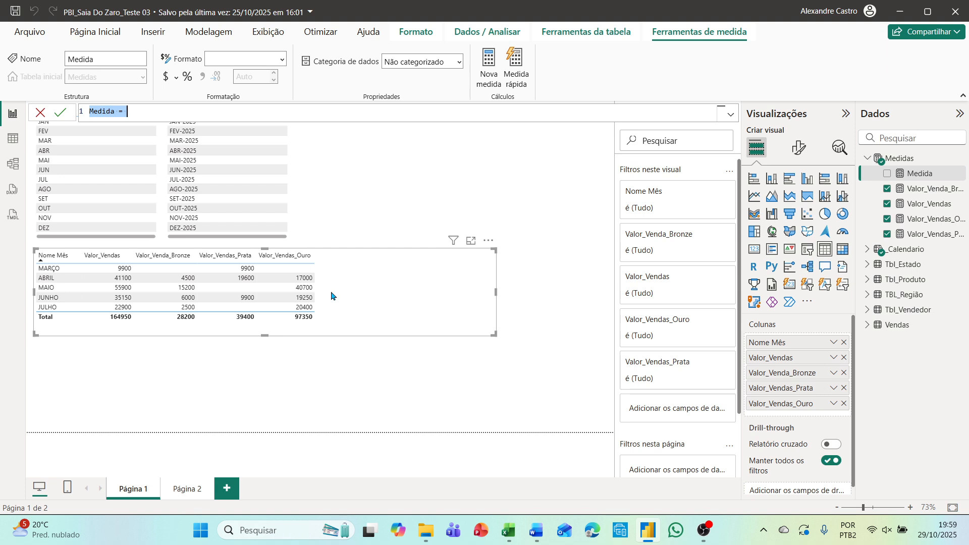
key(ctrl+v)
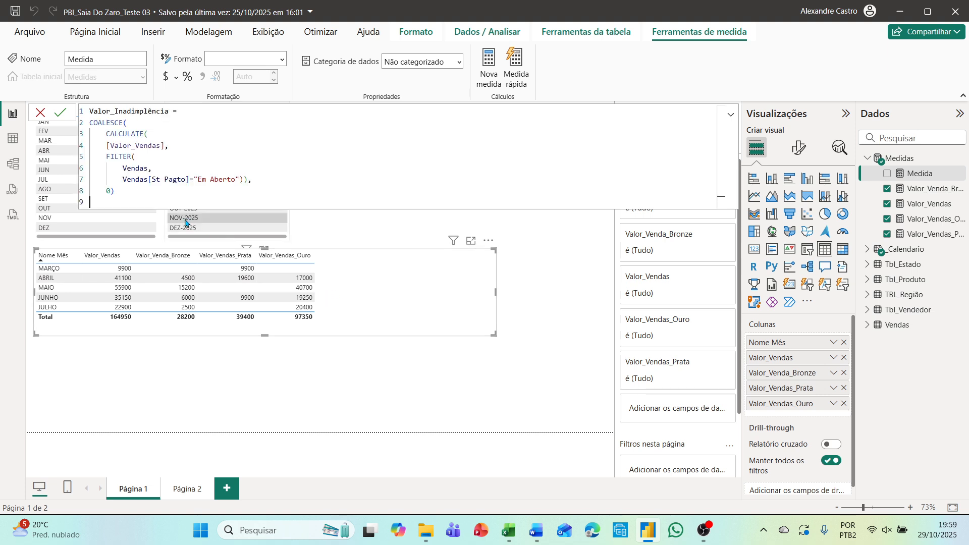
click(136, 196)
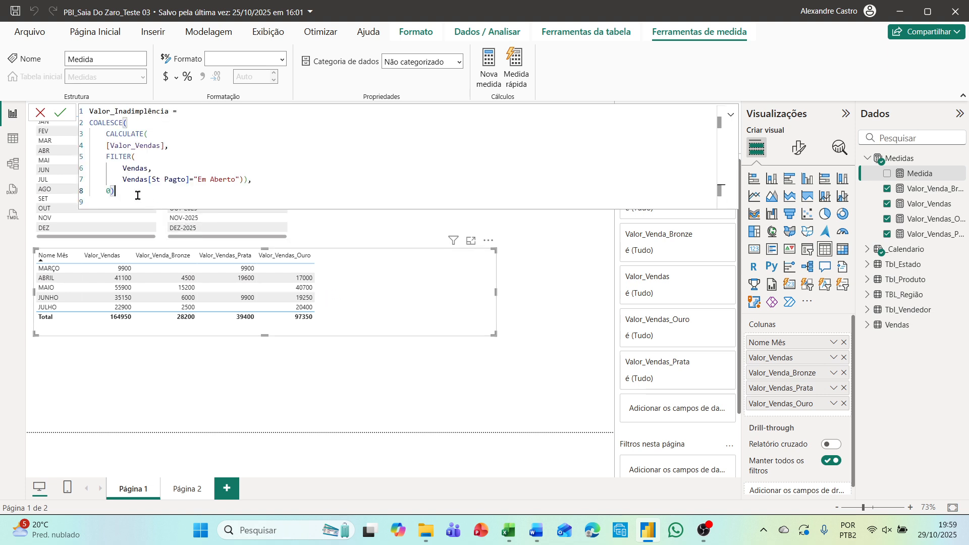
key(Return)
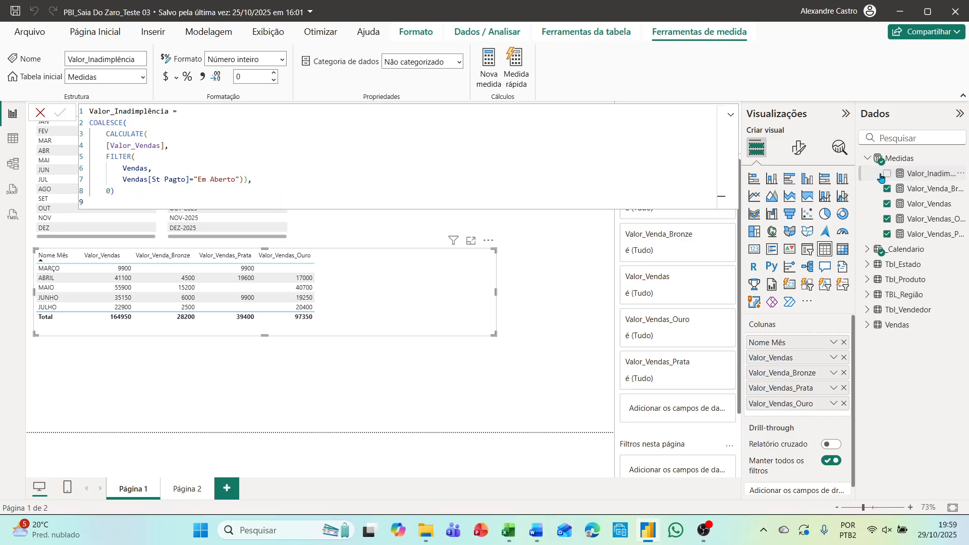
Step: Add Valor_Inadimplência to the monthly sales table visual, and resize its column and the visual so all twelve months fit
drag(888, 179, 461, 268)
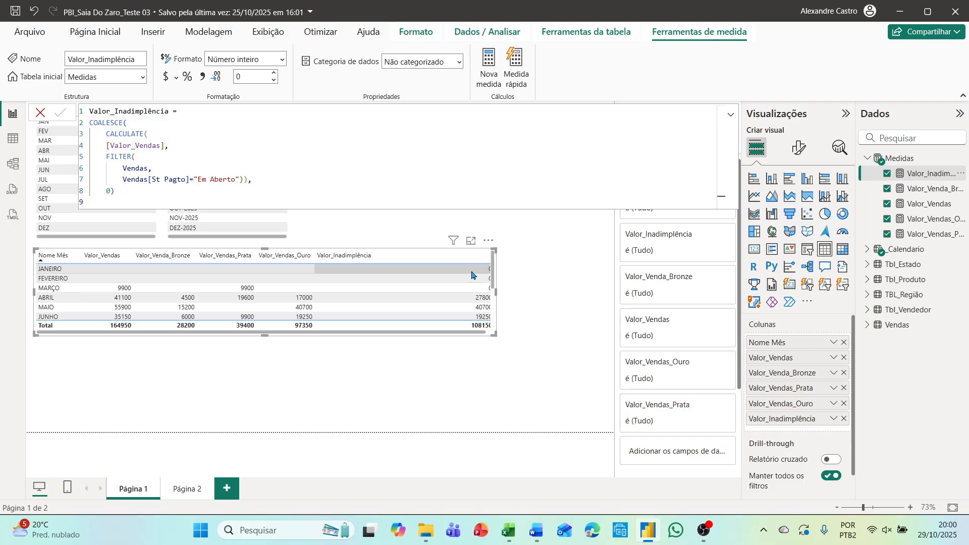
click(489, 333)
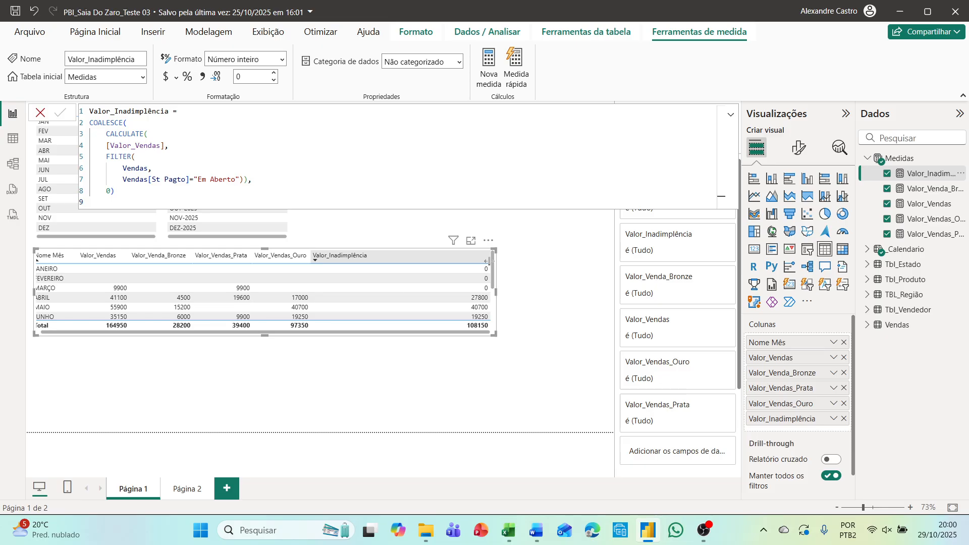
drag(489, 261, 382, 255)
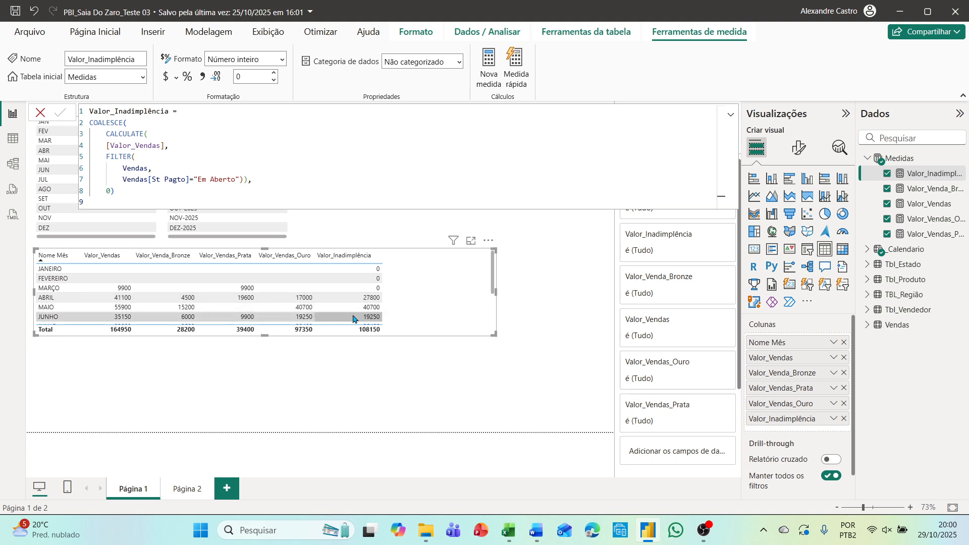
drag(265, 335, 253, 398)
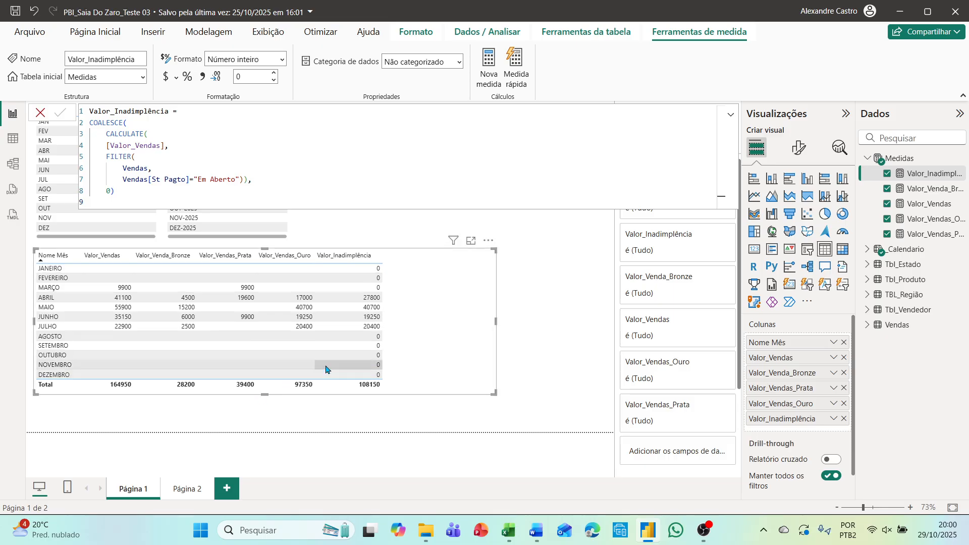
drag(495, 321, 505, 330)
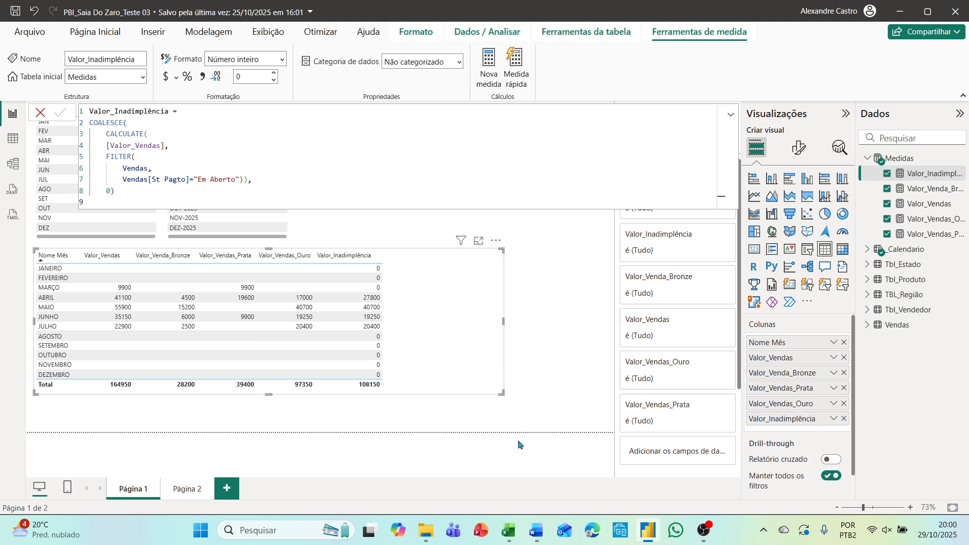
Step: Examine the Valor Vendas and Qtde Vendida columns in the Vendas sheet of the Excel workbook Base_De_Dados_2025
mouse_move(510, 531)
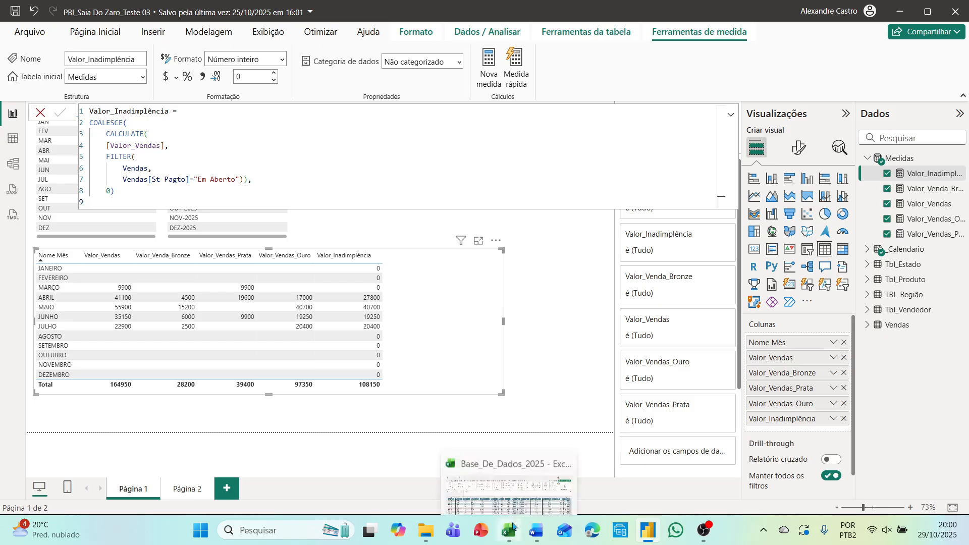
click(510, 531)
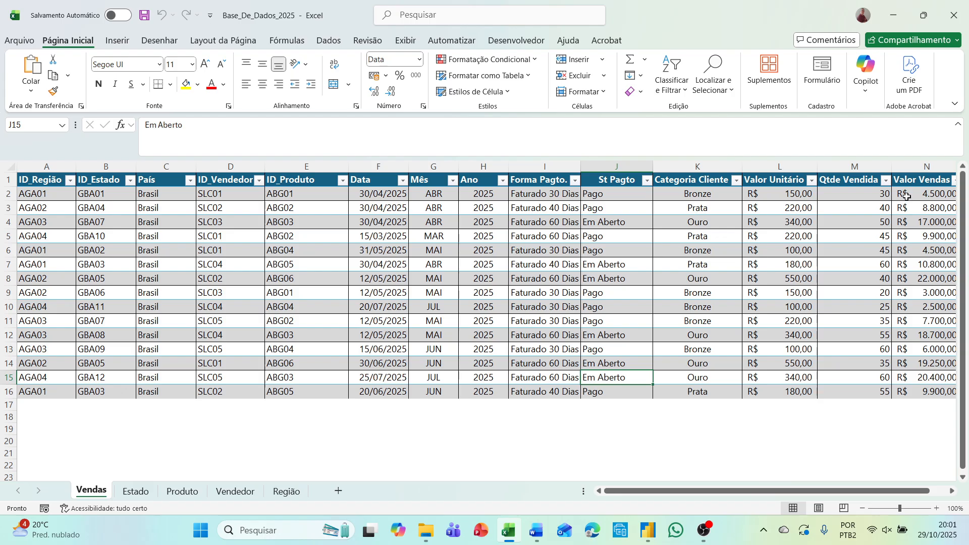
mouse_move(907, 195)
mouse_down()
mouse_move(914, 390)
mouse_move(910, 204)
mouse_up()
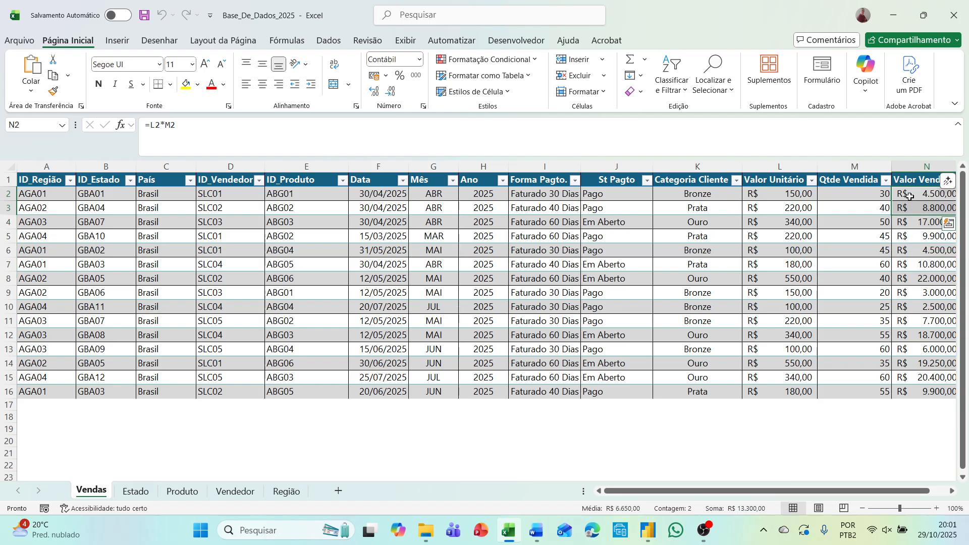
click(871, 195)
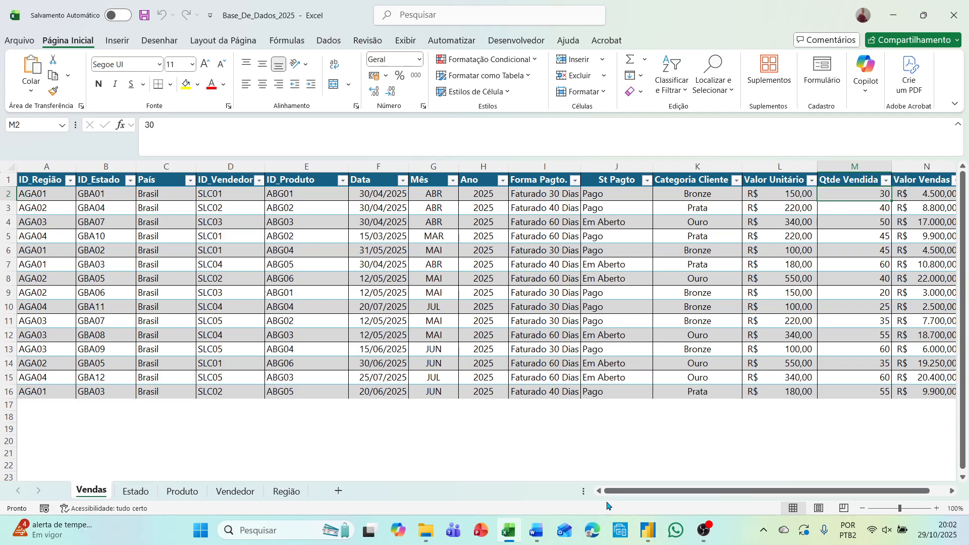
Step: Switch back to Power BI and start a new measure in the Medidas table
click(648, 531)
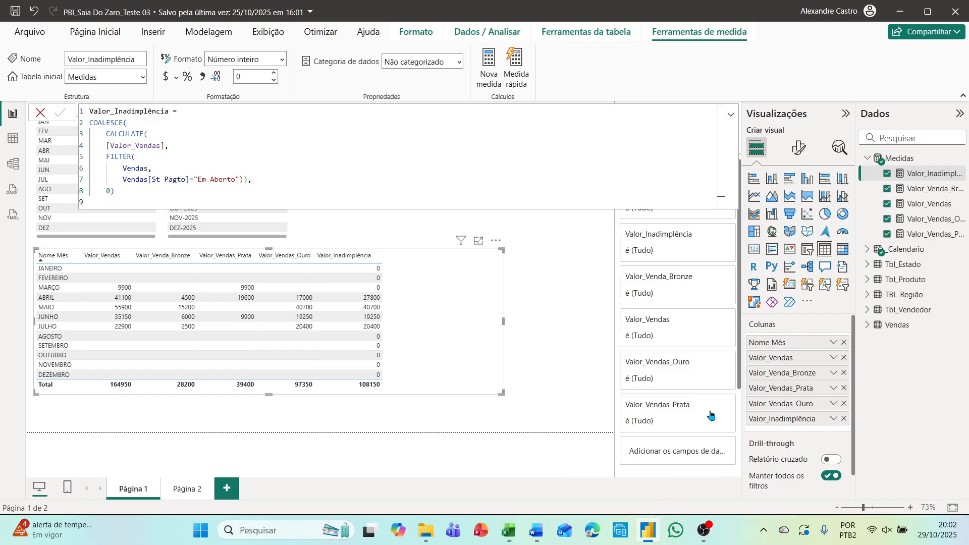
right_click(894, 161)
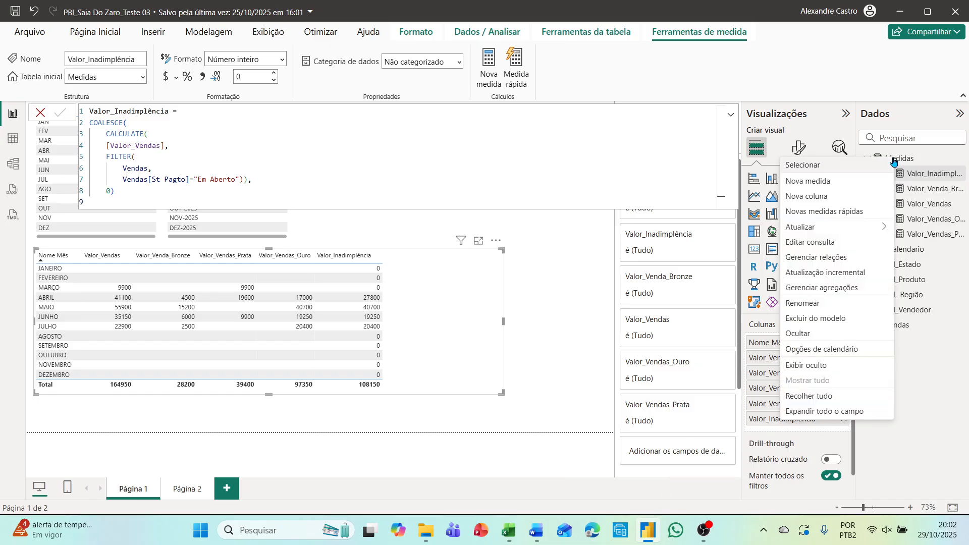
click(830, 188)
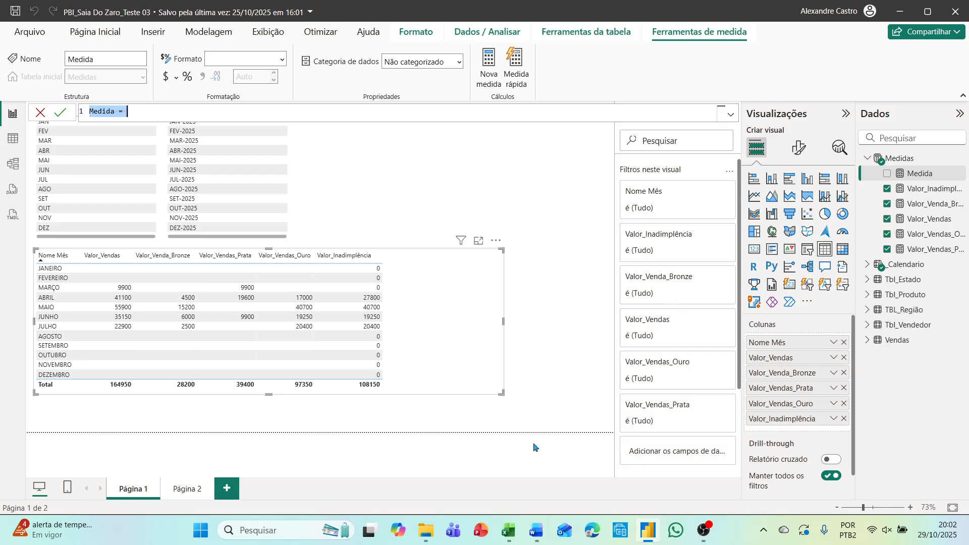
Step: Copy the Qtd_Vendas formula, COUNTROWS(Vendas[Qtde Vendida]), with its name from page 2 of the Word document
click(532, 532)
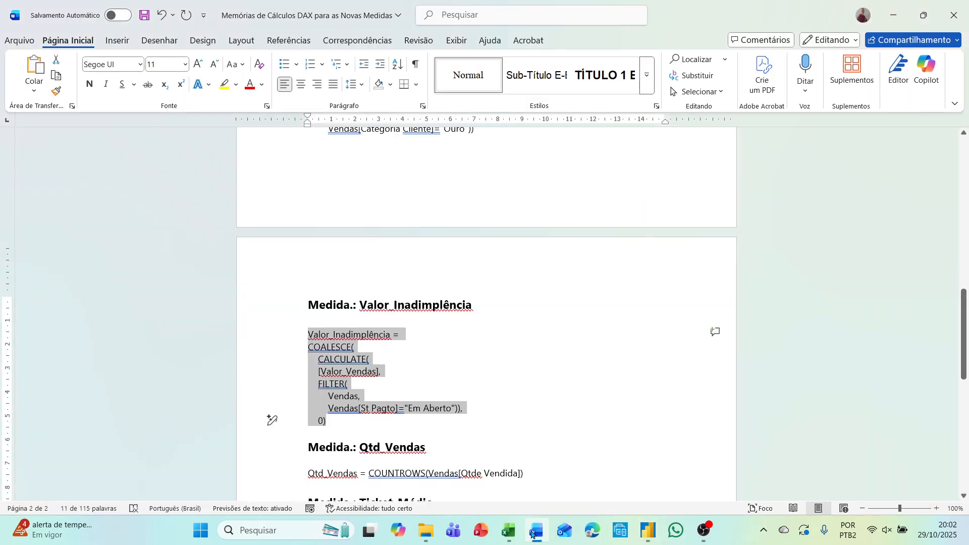
scroll(518, 462, down, 1)
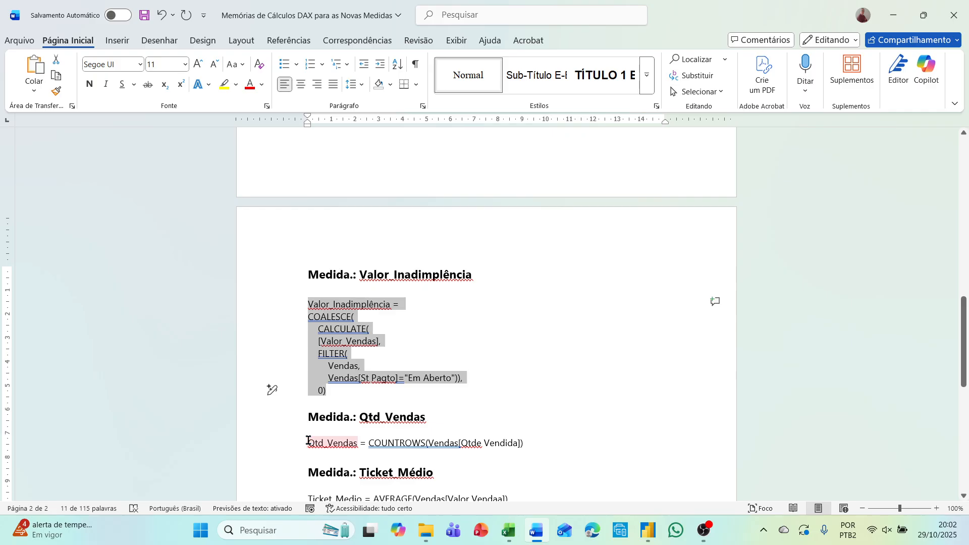
drag(308, 441, 521, 443)
key(ctrl+c)
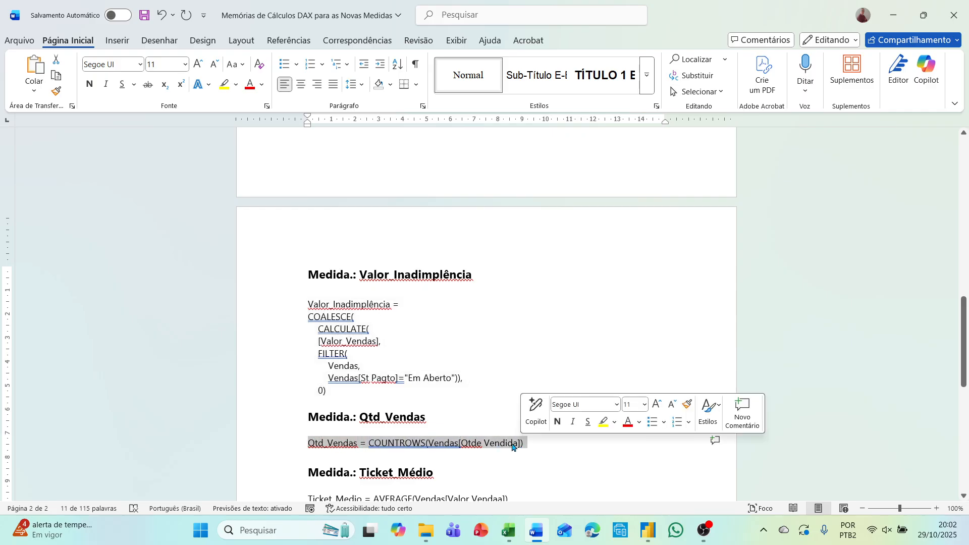
right_click(521, 443)
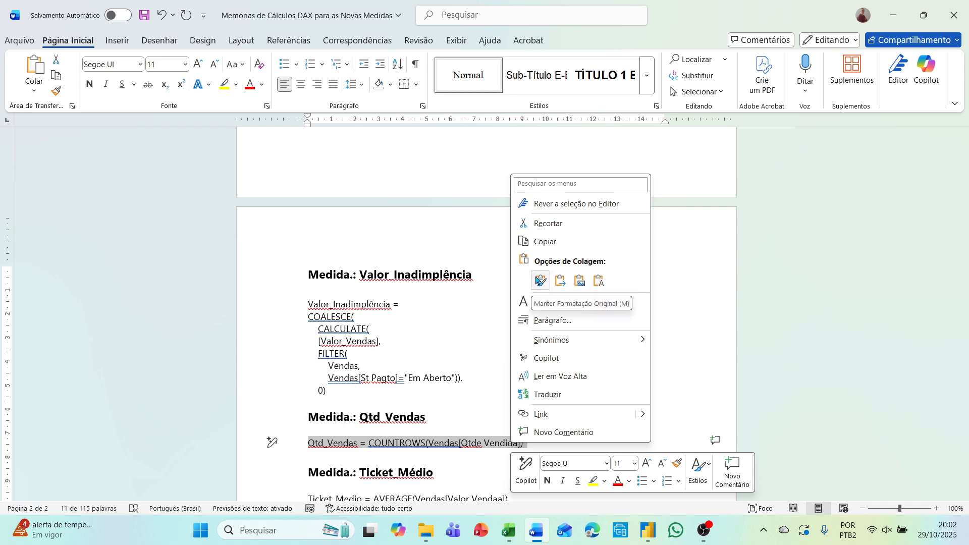
click(542, 243)
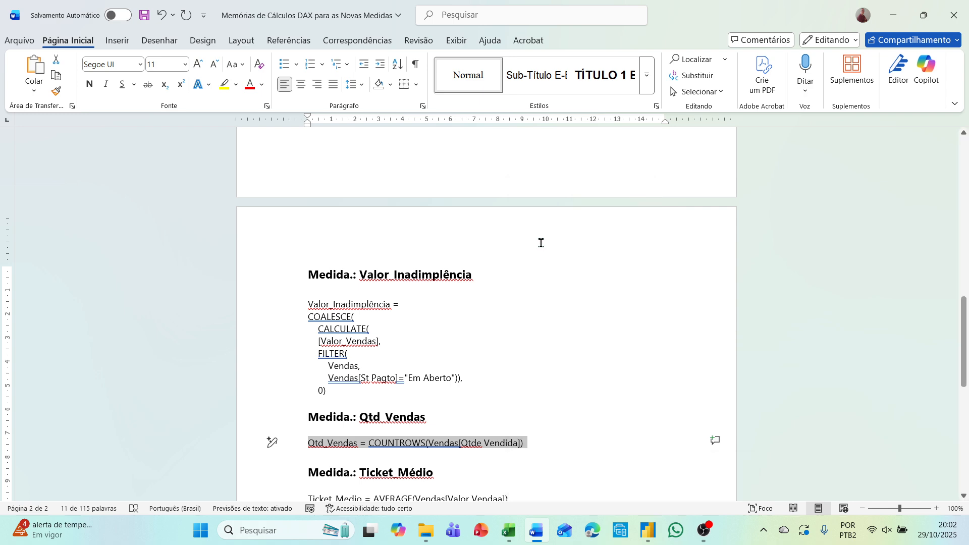
Step: Return to Power BI, paste the Qtd_Vendas formula over the new measure's placeholder and commit it
click(649, 530)
key(ctrl+v)
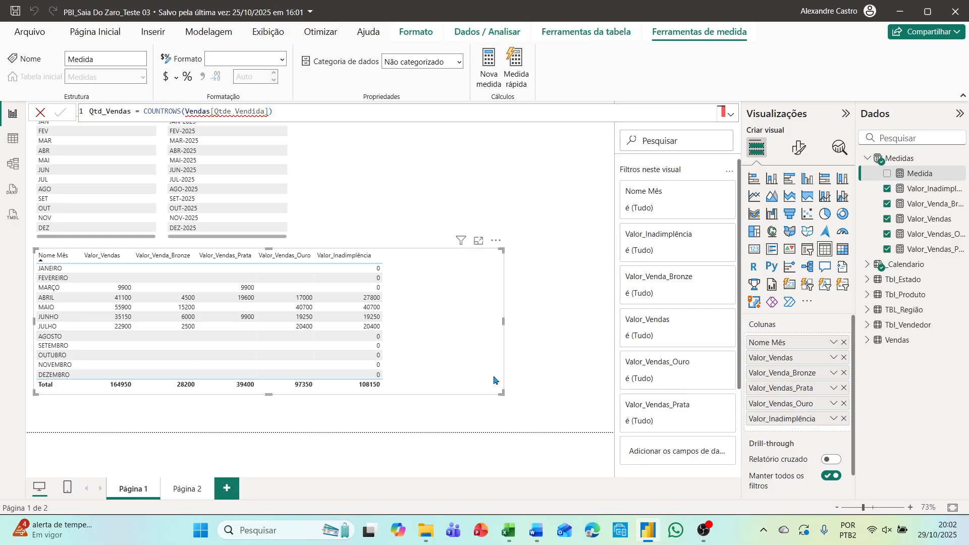
key(Return)
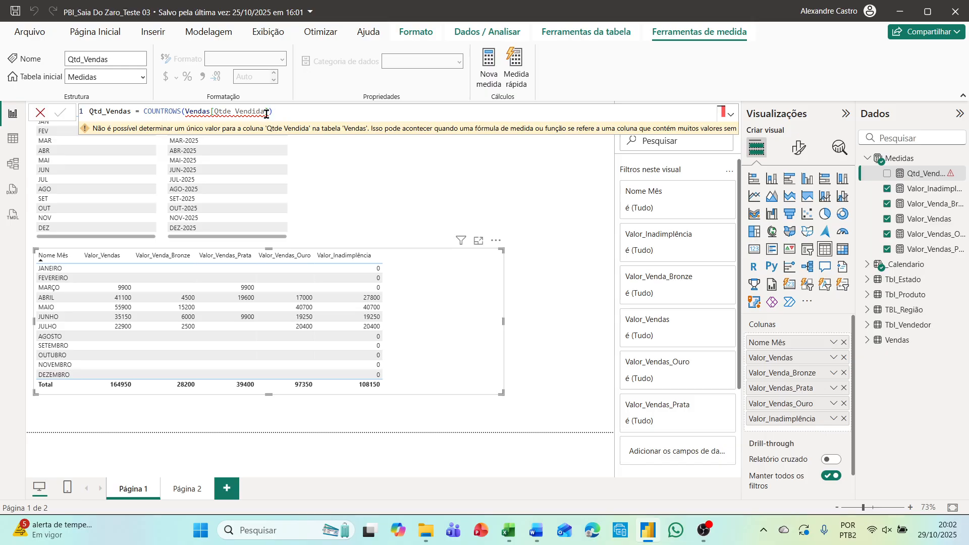
Step: Replace COUNTROWS with sum in the Qtd_Vendas formula, keeping Vendas[Qtde Vendida] as the argument, and commit the measure
mouse_move(263, 110)
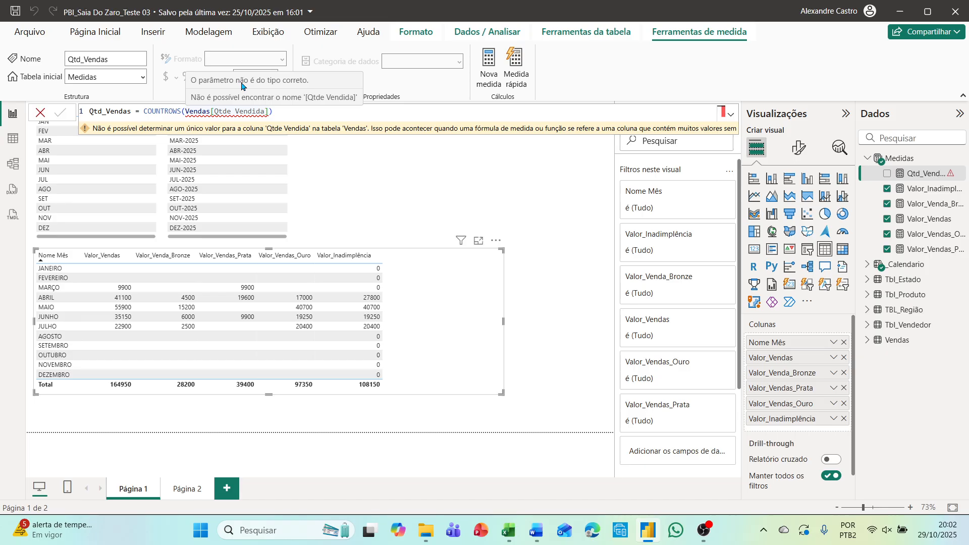
click(181, 111)
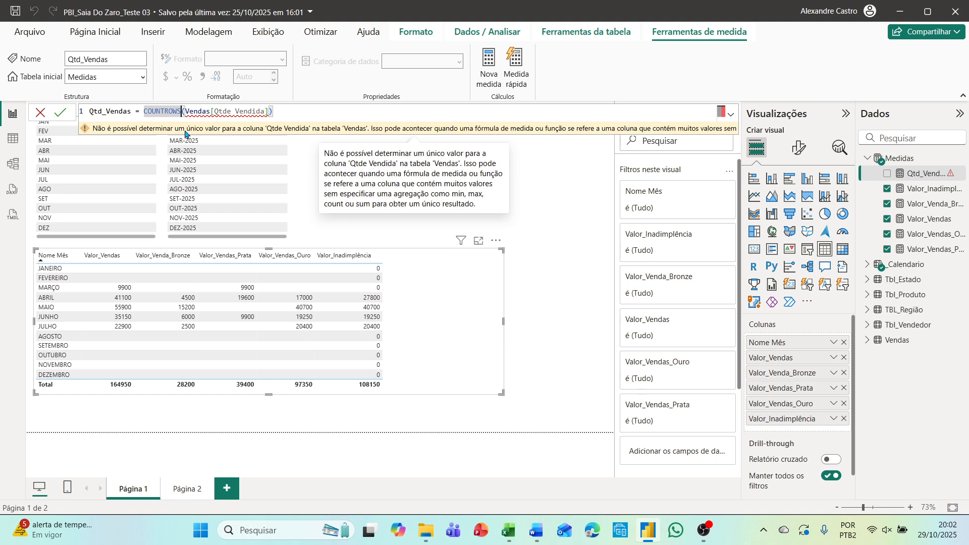
key(BackSpace)
key(BackSpace)
key(BackSpace)
key(BackSpace)
key(BackSpace)
key(BackSpace)
key(BackSpace)
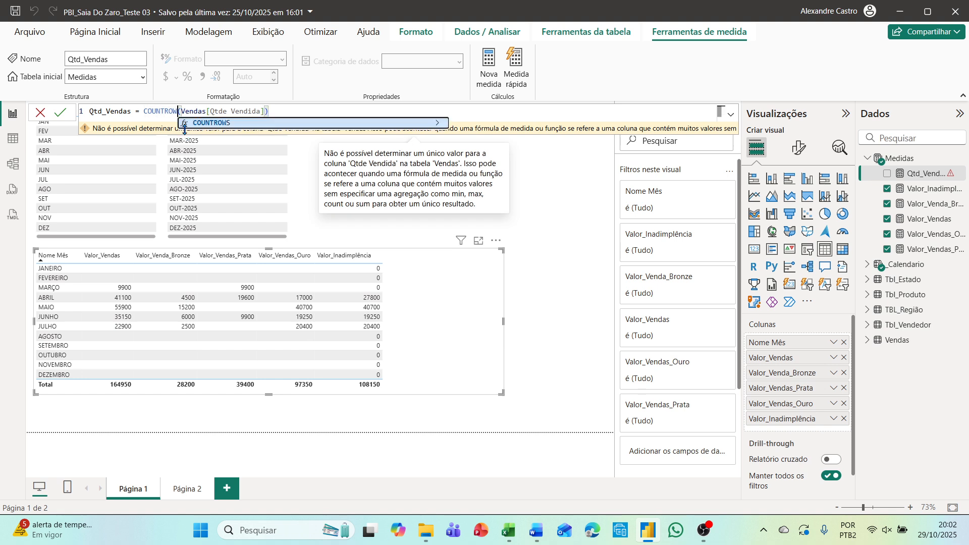
key(BackSpace)
key(BackSpace)
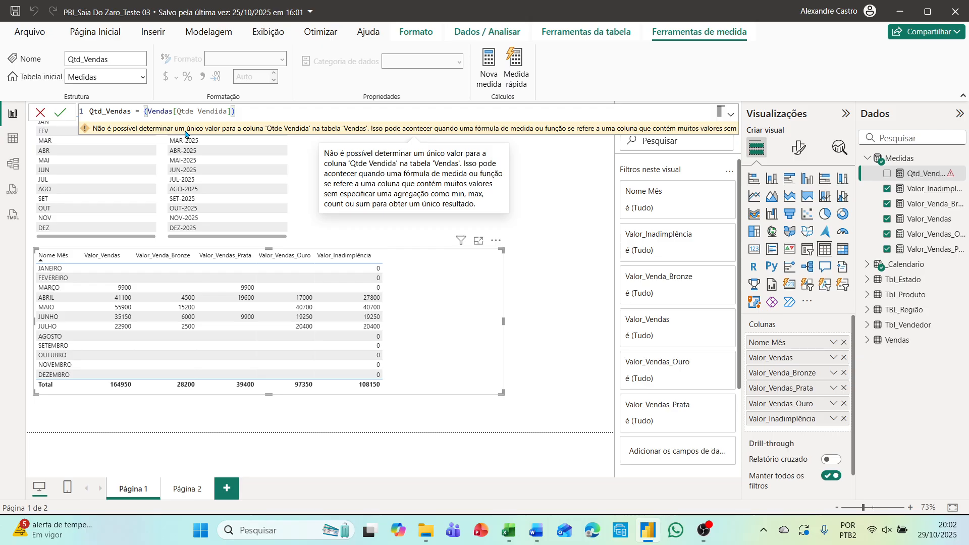
text(sum)
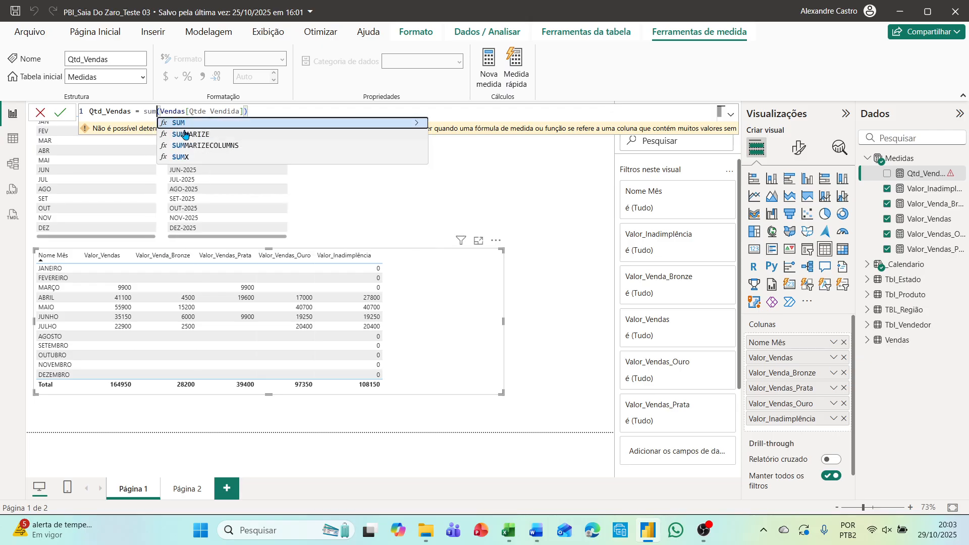
click(281, 111)
key(Return)
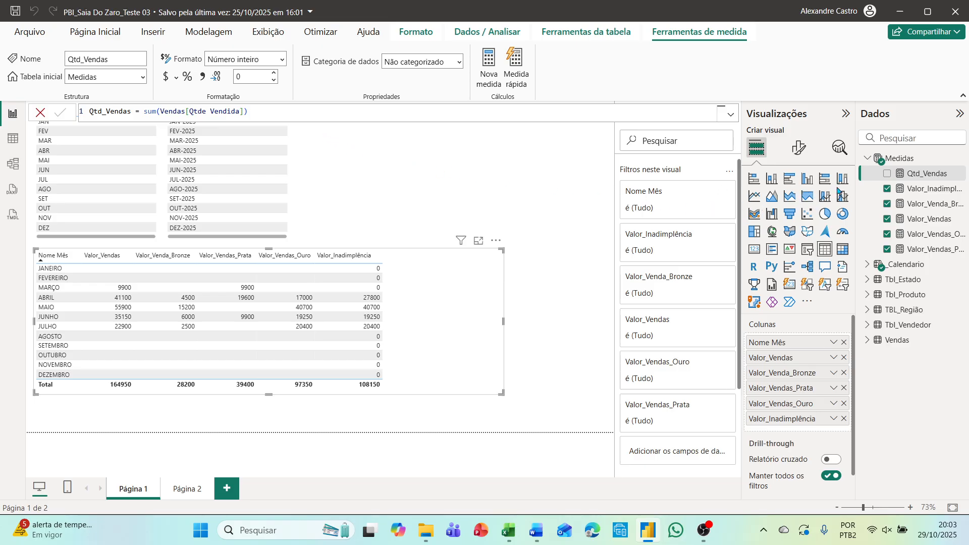
Step: Add Qtd_Vendas to the monthly sales table visual and narrow the column to fit its heading
drag(889, 176, 427, 287)
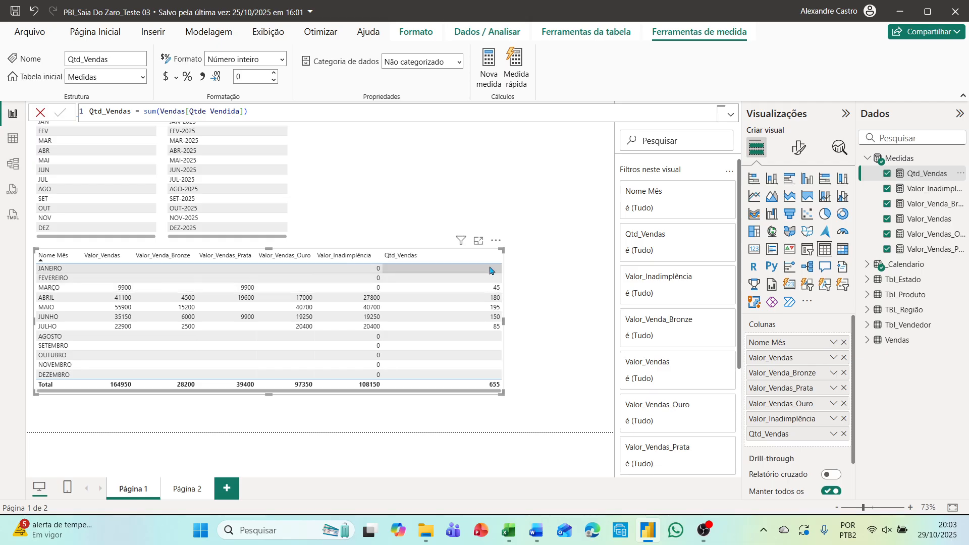
drag(502, 256, 424, 261)
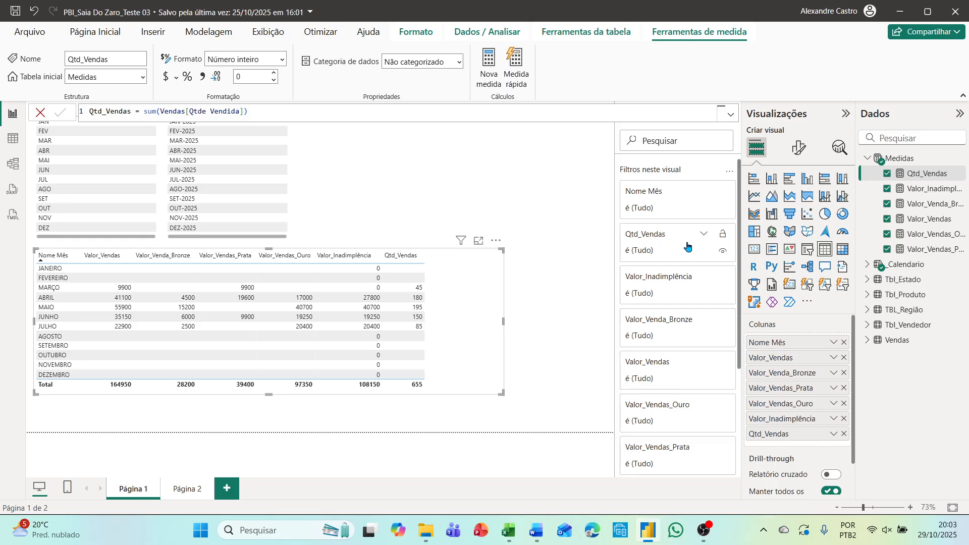
Step: Start a new measure in the Medidas table, then switch to Word and copy the Ticket_Medio formula, AVERAGE(Vendas[Valor Vendaa]), with its name
right_click(895, 159)
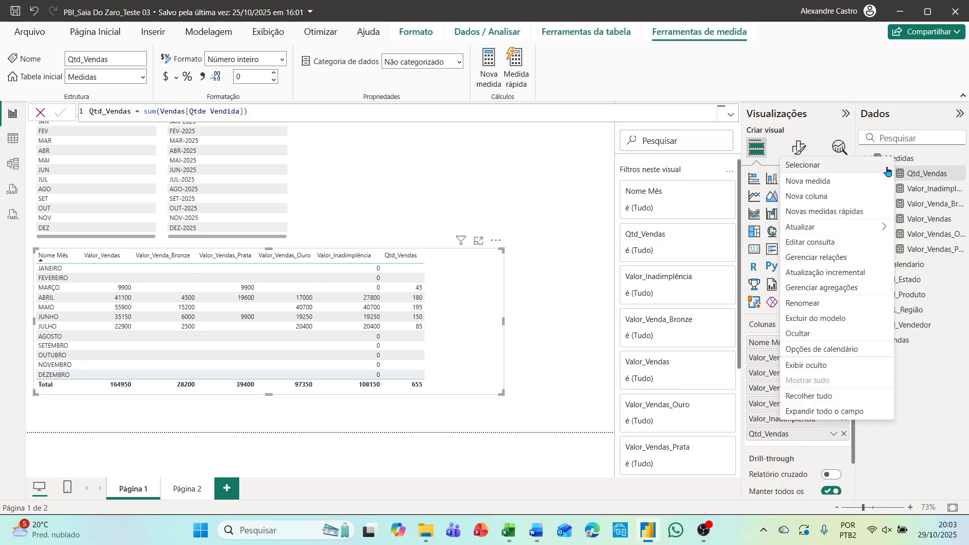
click(865, 180)
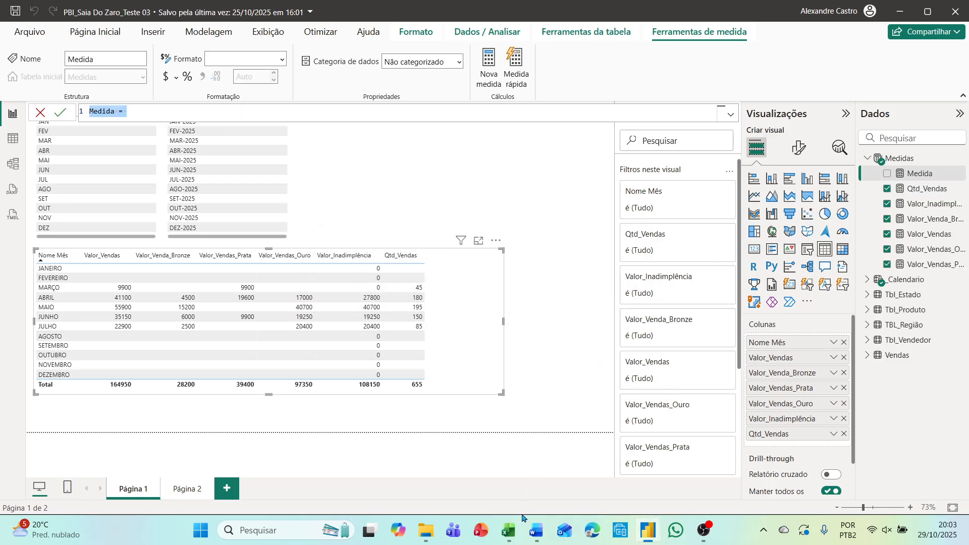
mouse_move(532, 533)
click(528, 481)
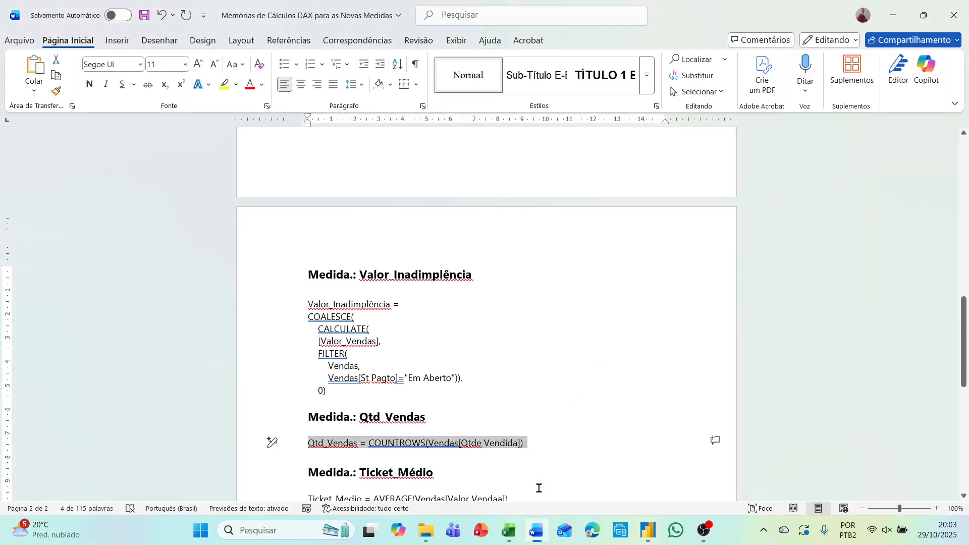
scroll(519, 473, down, 3)
double_click(353, 409)
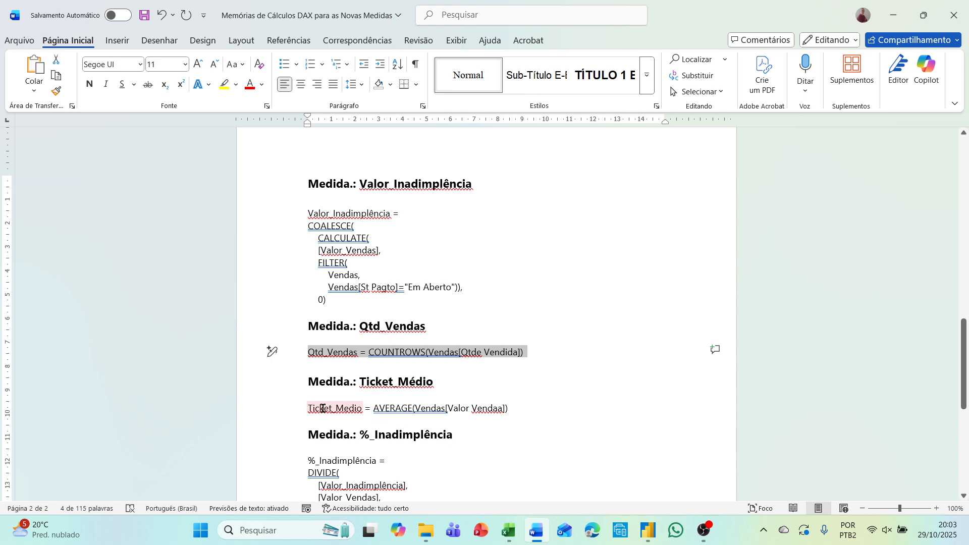
click(304, 407)
drag(305, 406, 507, 408)
key(ctrl+c)
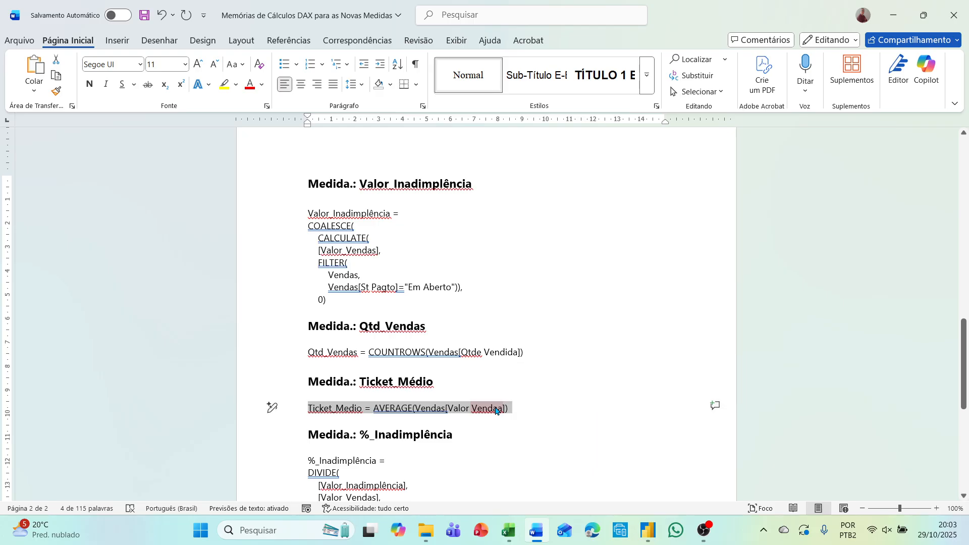
right_click(497, 410)
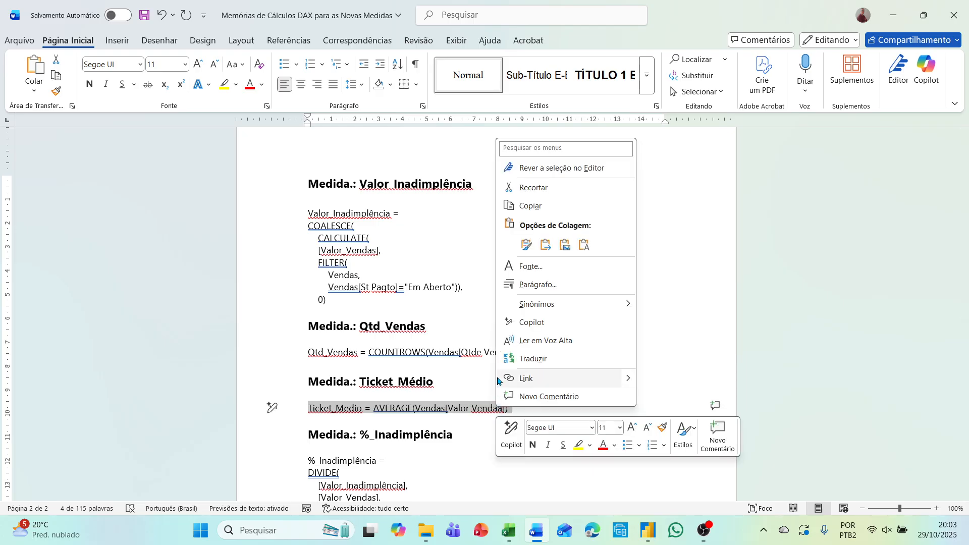
click(529, 206)
Step: Return to Power BI, paste the Ticket_Medio formula over the new measure's placeholder and commit it
click(648, 530)
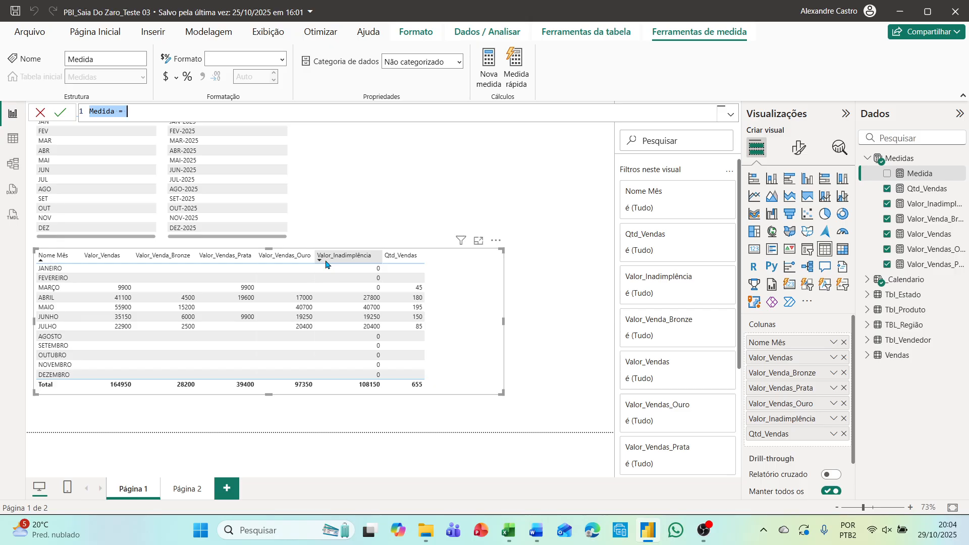
key(ctrl+v)
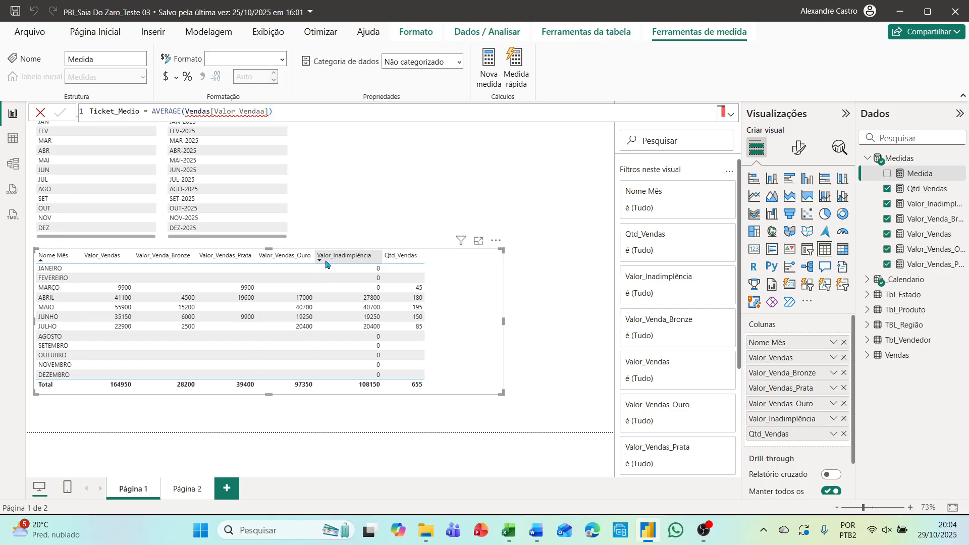
key(Return)
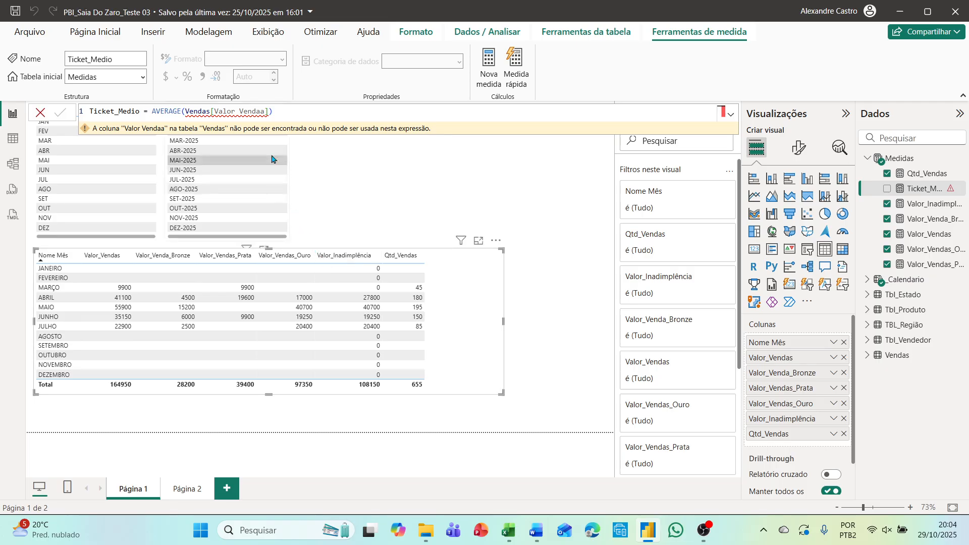
Step: Correct the column reference in the Ticket_Medio formula to Vendas[Valor Vendas] and commit the measure
click(265, 111)
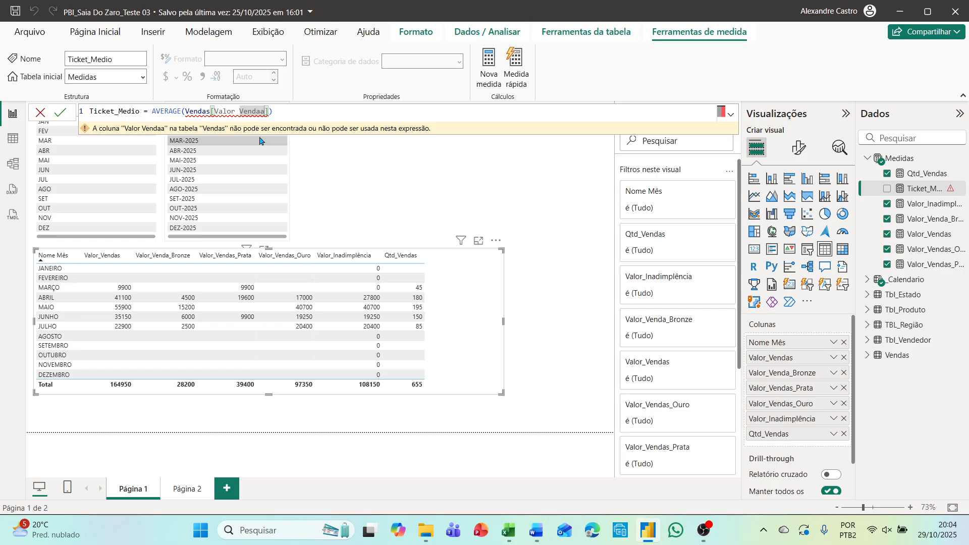
key(BackSpace)
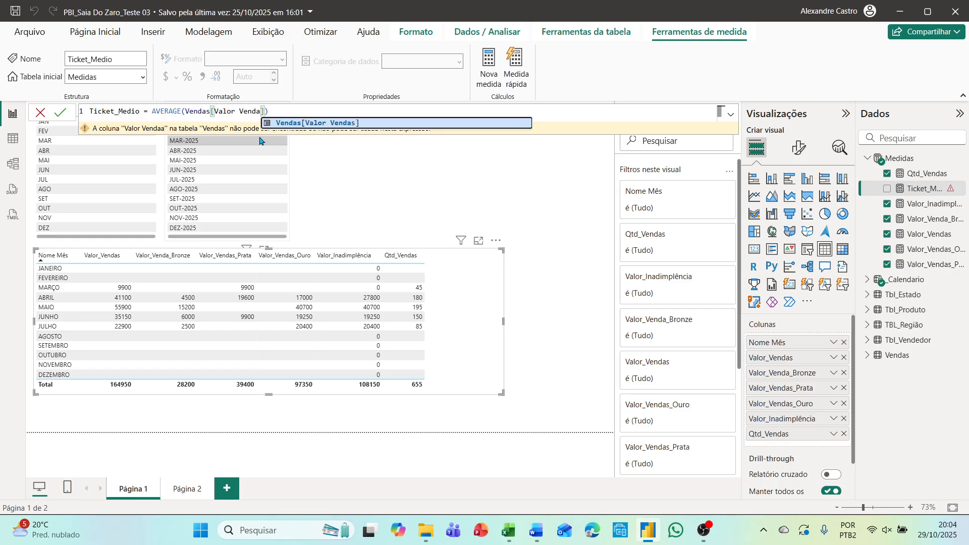
click(281, 124)
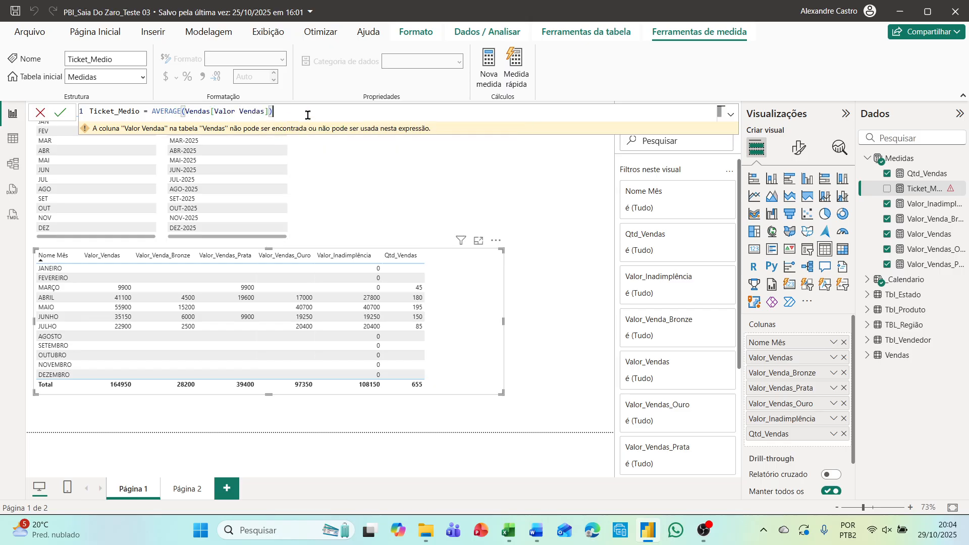
key(Return)
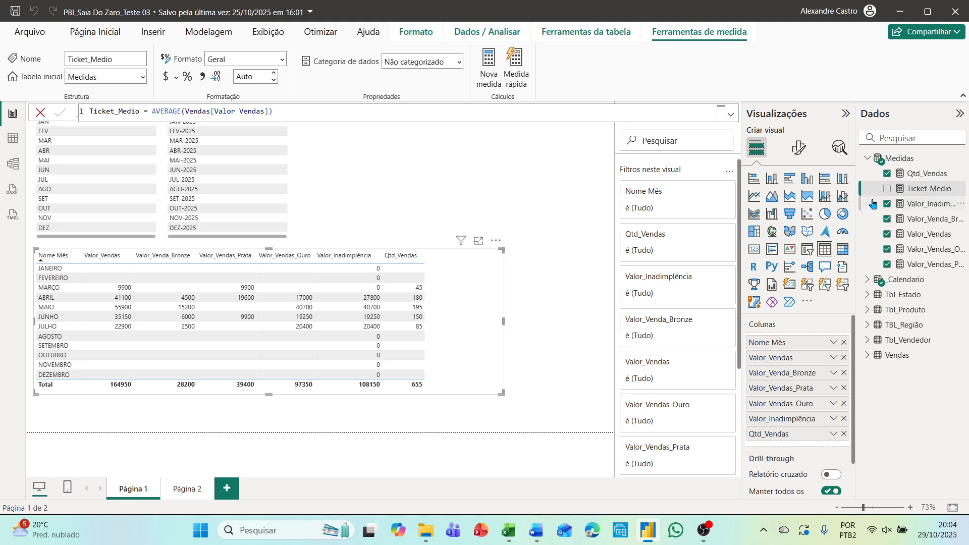
Step: Add Ticket_Medio to the monthly sales table, widen the visual and narrow the new column to fit its heading
drag(889, 190, 467, 281)
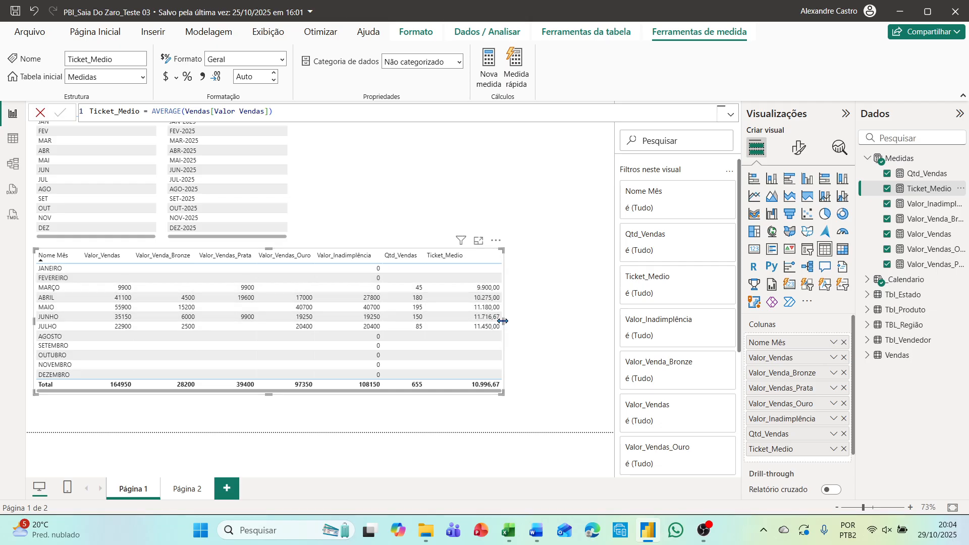
drag(504, 322, 599, 347)
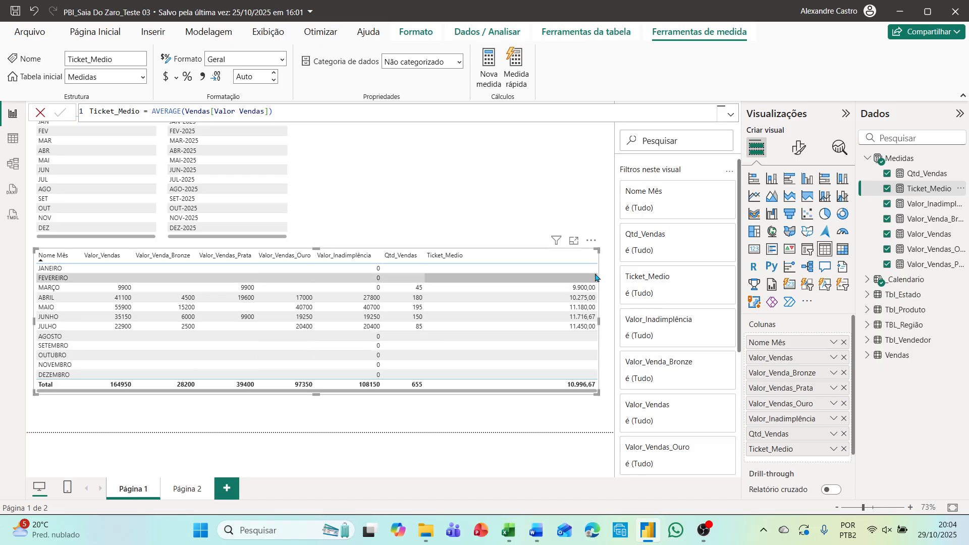
drag(596, 263, 471, 257)
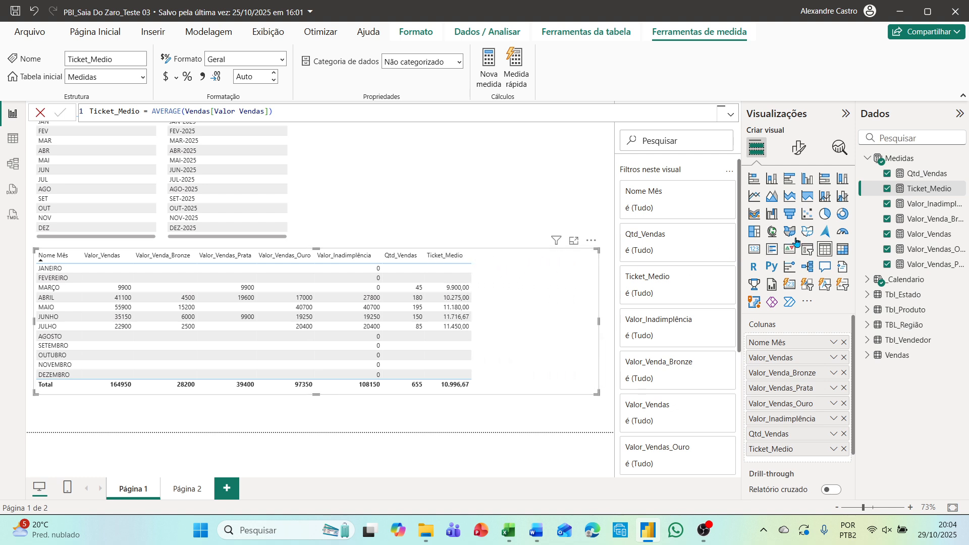
Step: Start another measure in the Medidas table, then switch to Word and copy the complete %_Inadimplência DIVIDE formula with its name
right_click(899, 159)
click(858, 182)
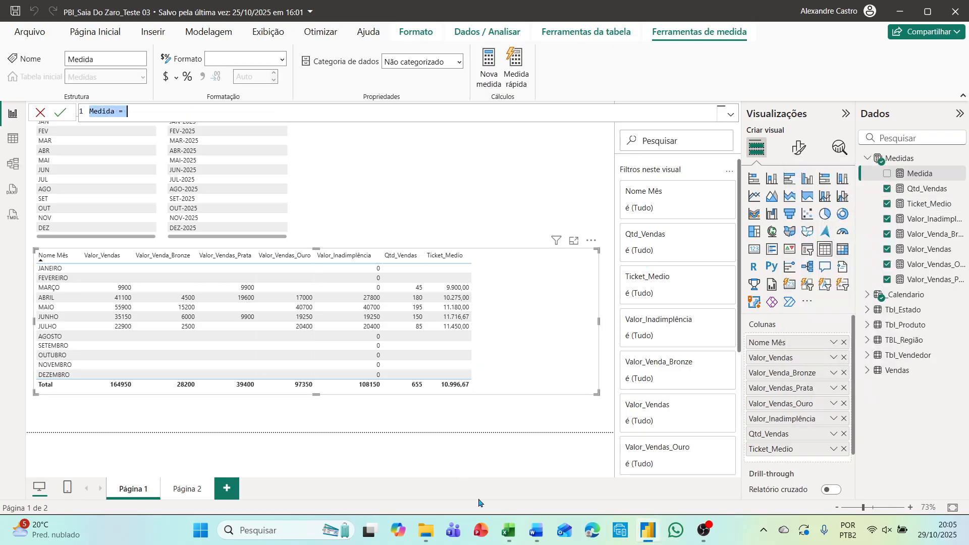
click(537, 530)
scroll(499, 488, down, 1)
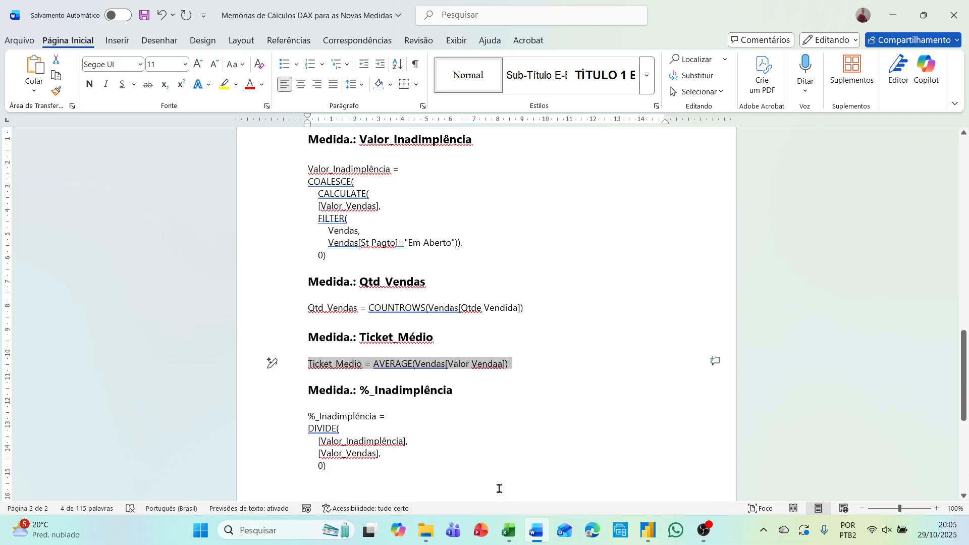
scroll(498, 489, down, 4)
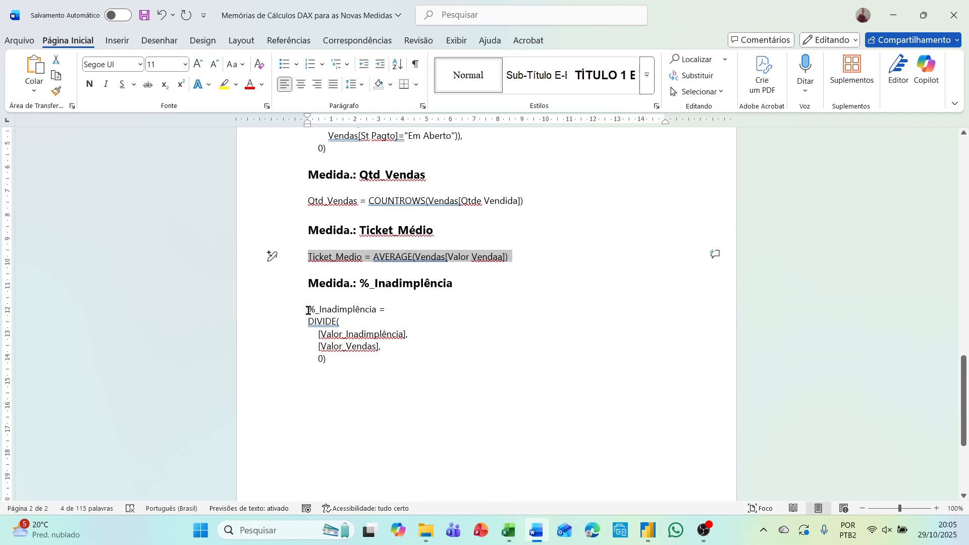
drag(307, 311, 330, 352)
key(ctrl+c)
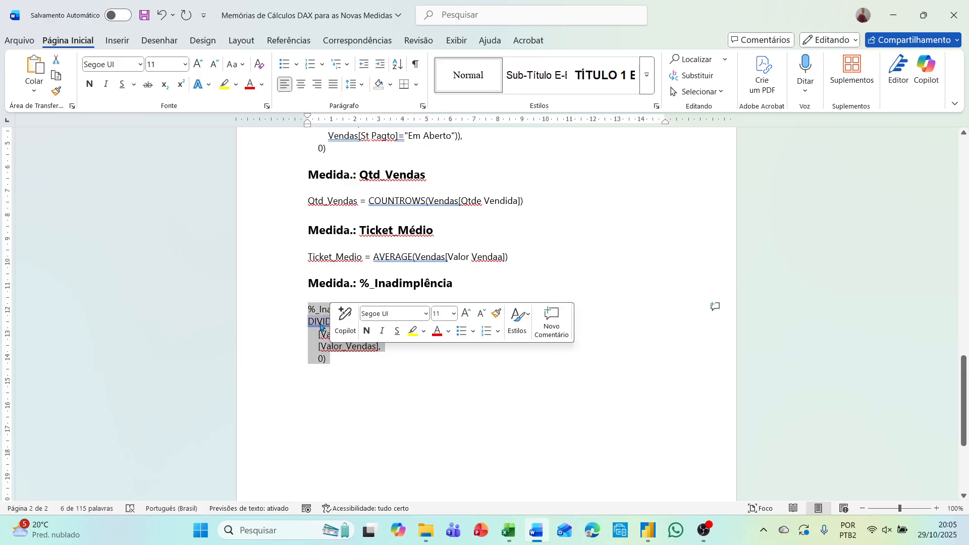
right_click(321, 326)
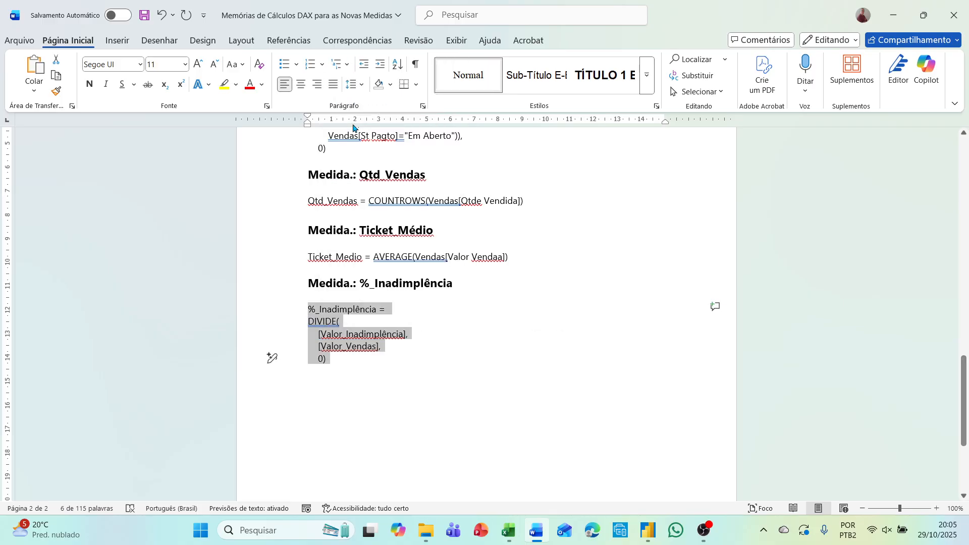
click(356, 122)
Step: Return to Power BI, paste the %_Inadimplência formula dividing [Valor_Inadimplência] by [Valor_Vendas] with alternate result 0, and commit it
click(648, 530)
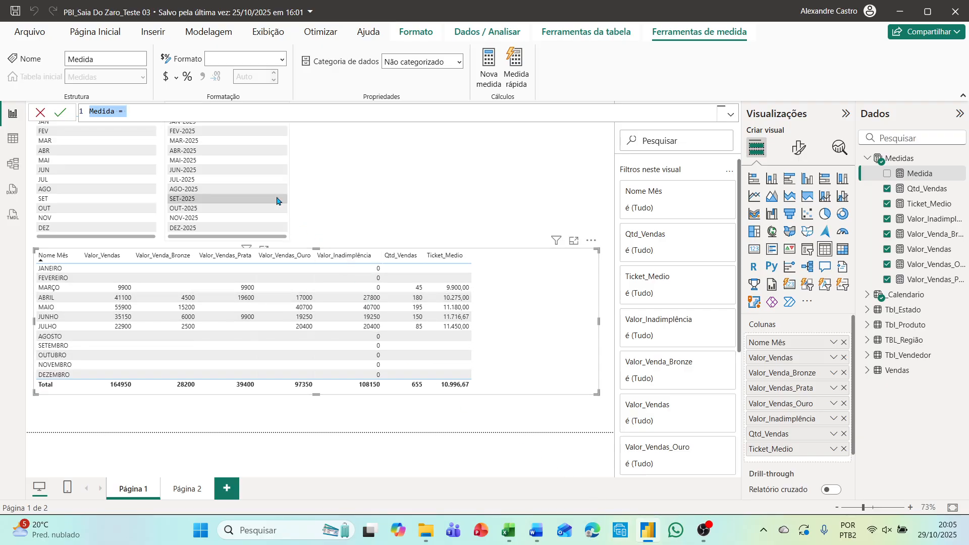
key(ctrl+v)
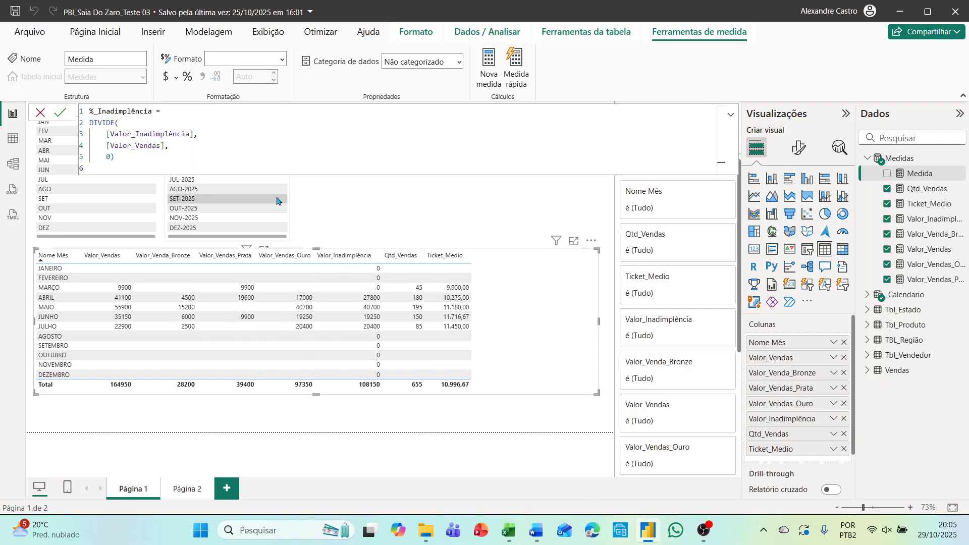
click(145, 159)
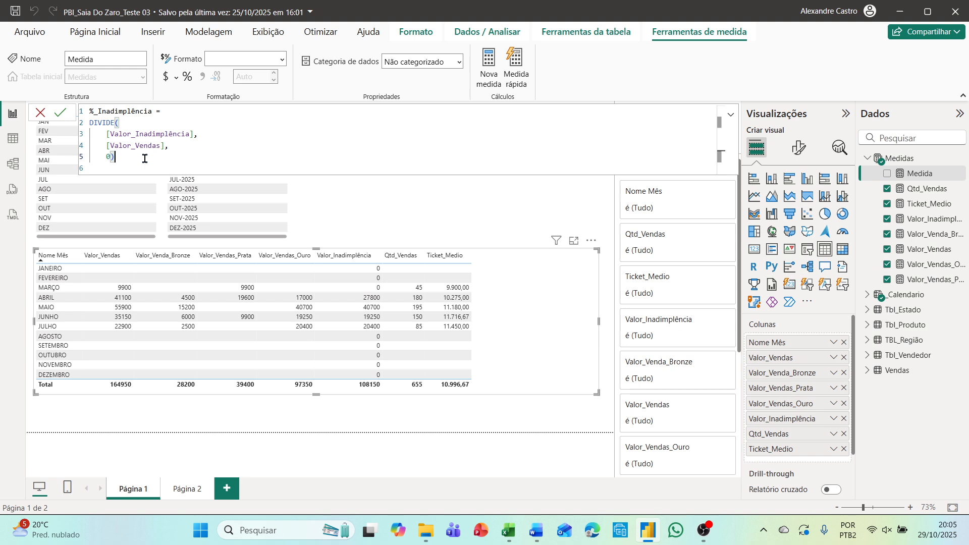
key(Return)
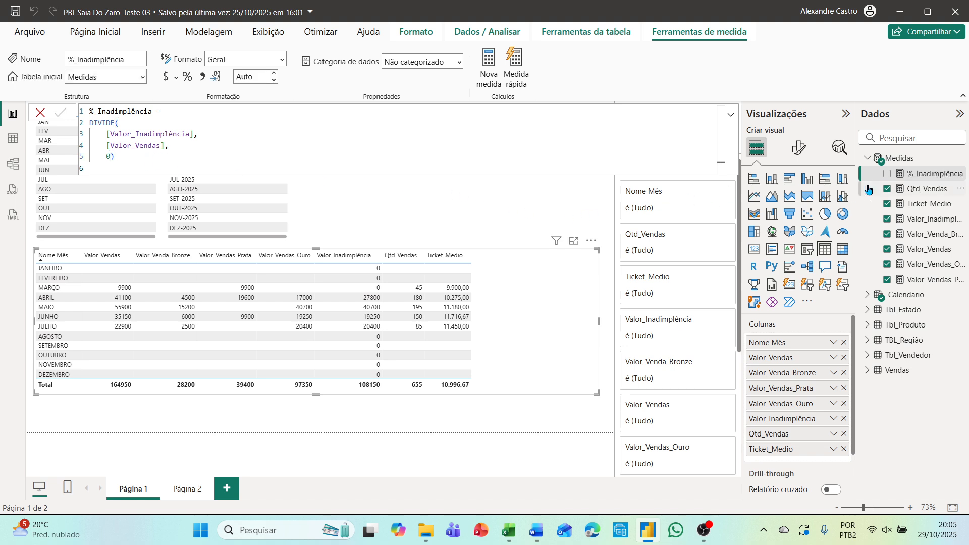
Step: Add %_Inadimplência to the monthly sales table, then narrow its column and the visual to fit the contents
drag(887, 178, 539, 275)
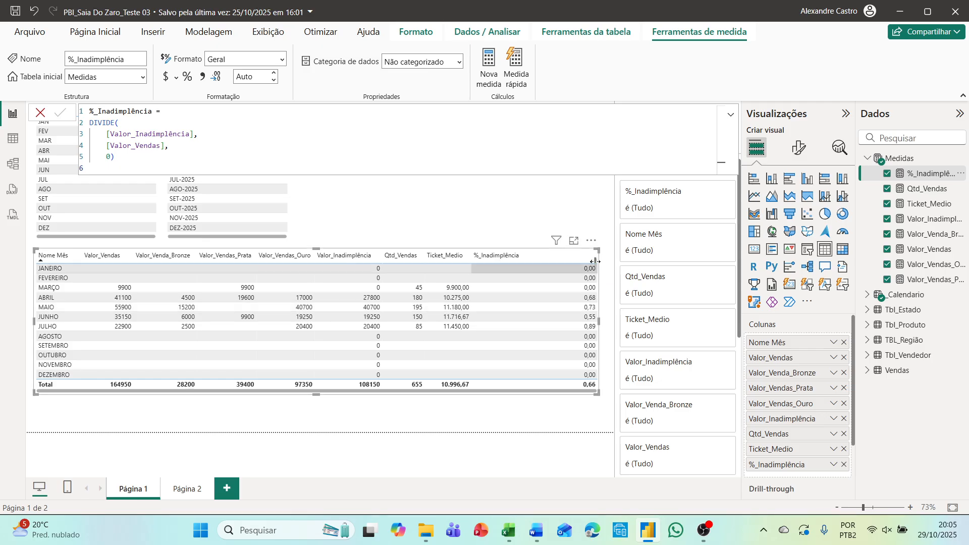
drag(598, 258, 521, 260)
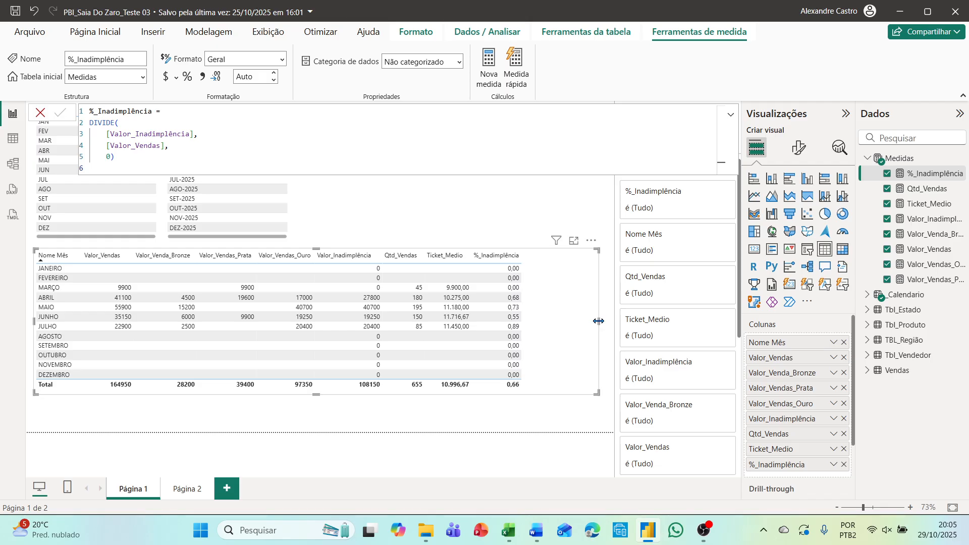
drag(598, 322, 533, 317)
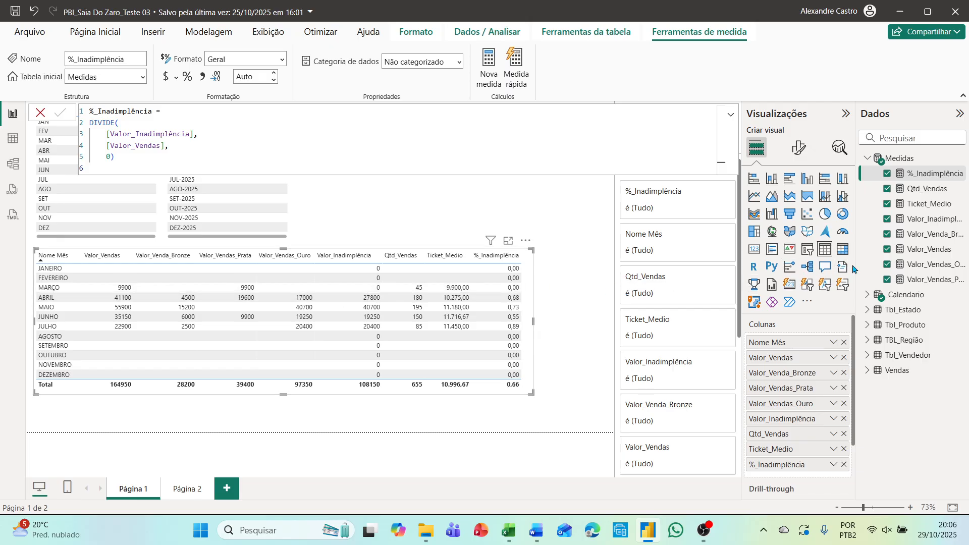
Step: Set the format of the Valor_Vendas measure to Moeda
click(915, 253)
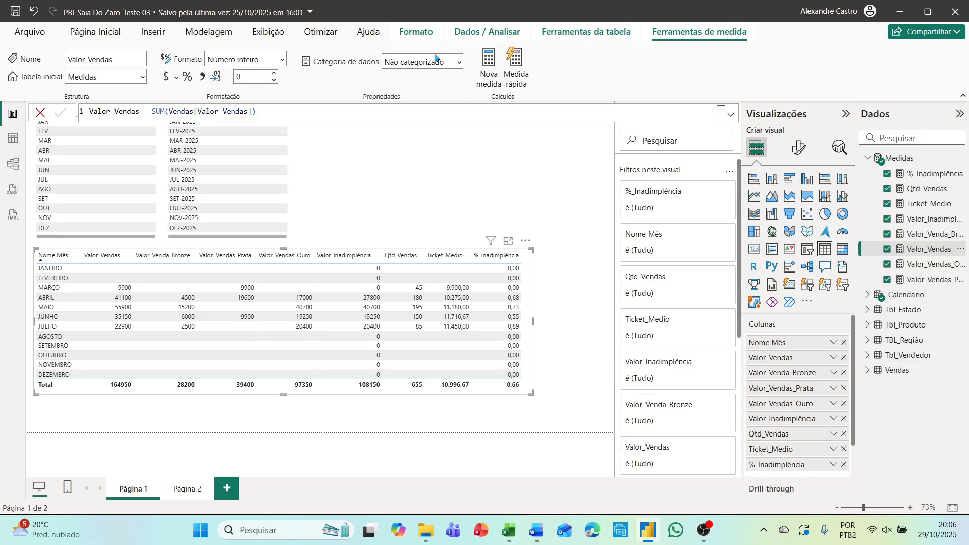
click(282, 61)
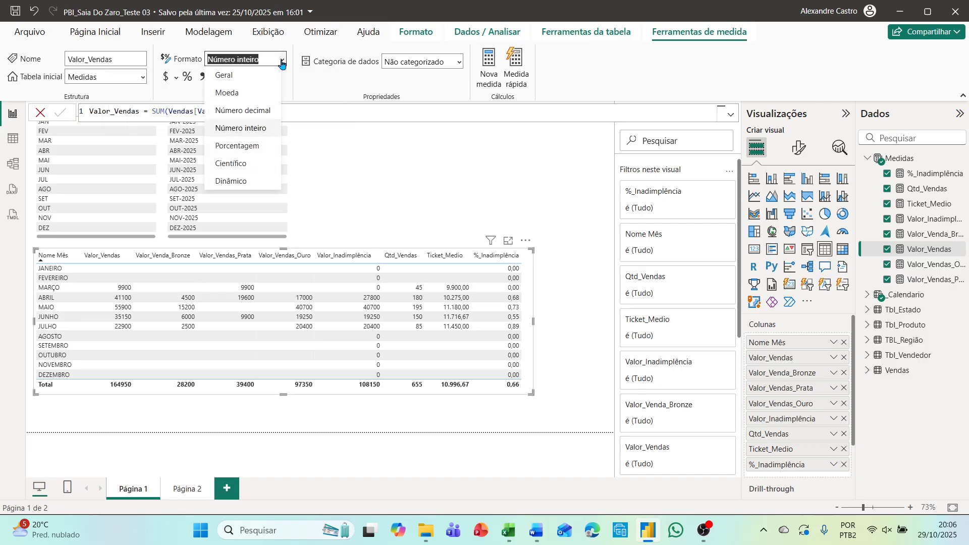
click(237, 96)
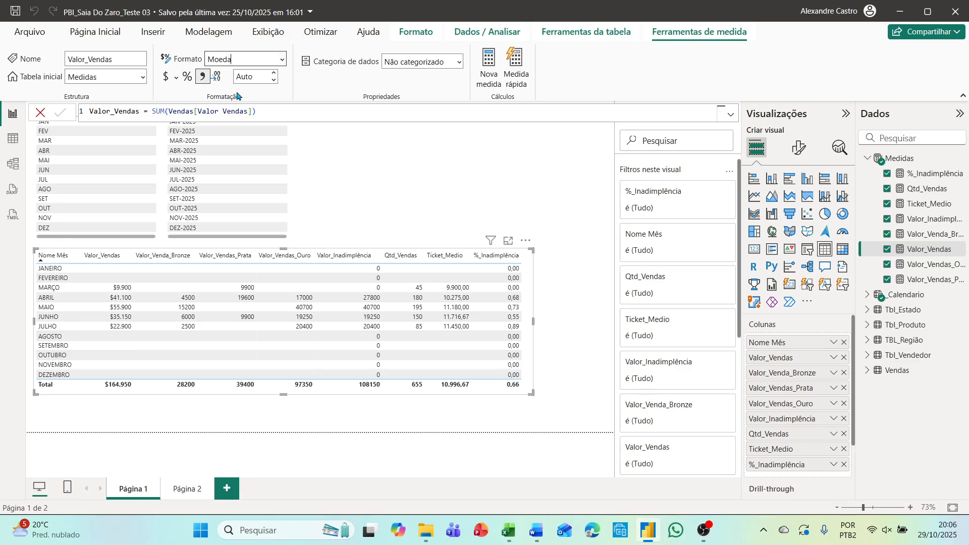
Step: Set the currency symbol of the Valor_Vendas measure to R$ Português (Brasil)
click(175, 80)
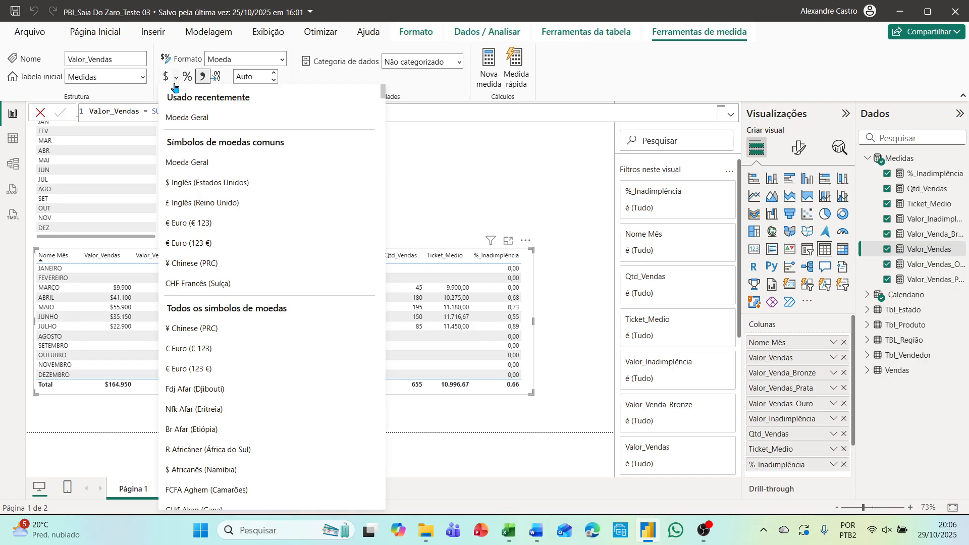
scroll(186, 256, down, 3)
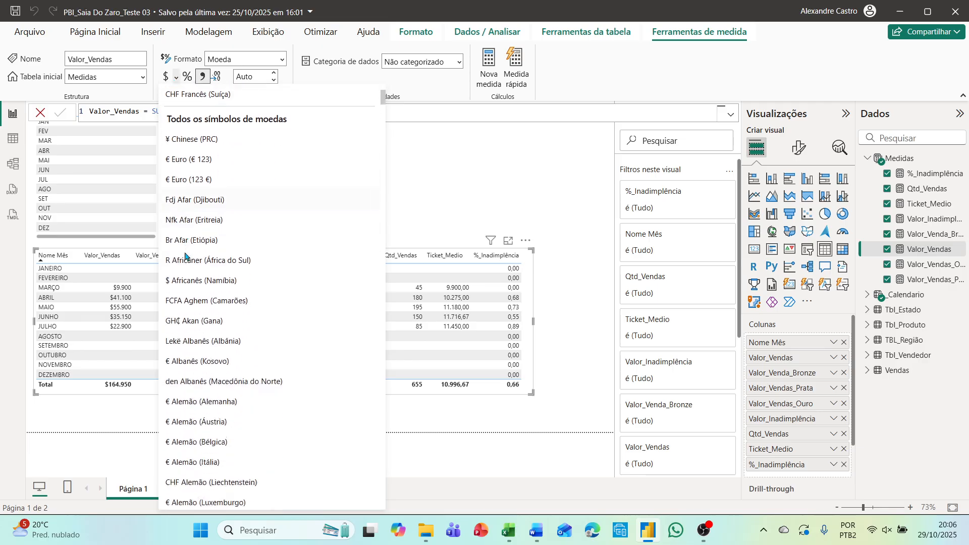
scroll(185, 252, down, 15)
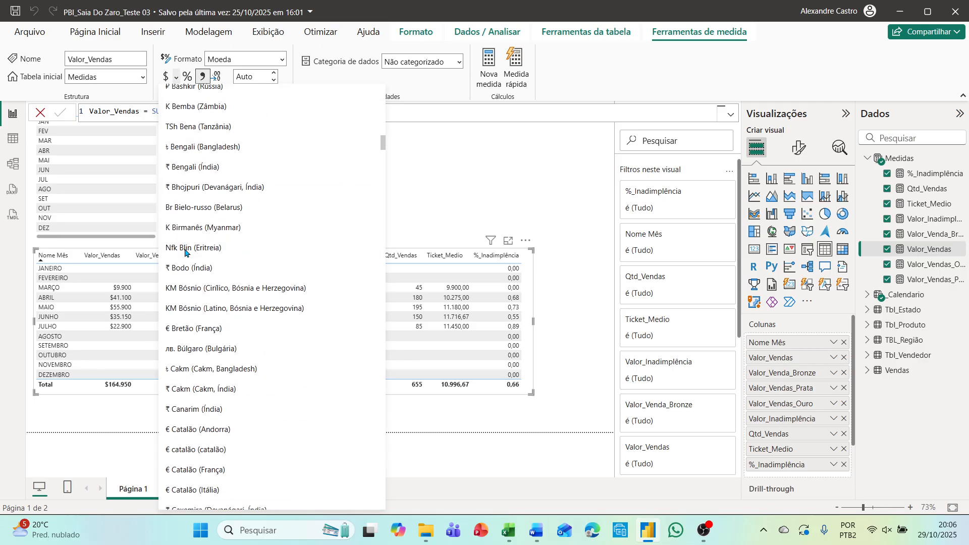
scroll(185, 247, down, 20)
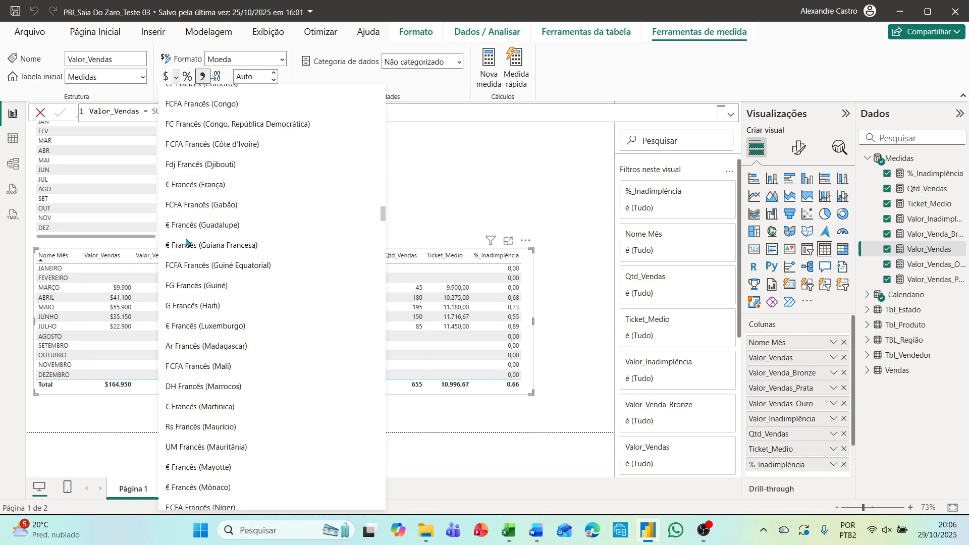
scroll(186, 242, down, 20)
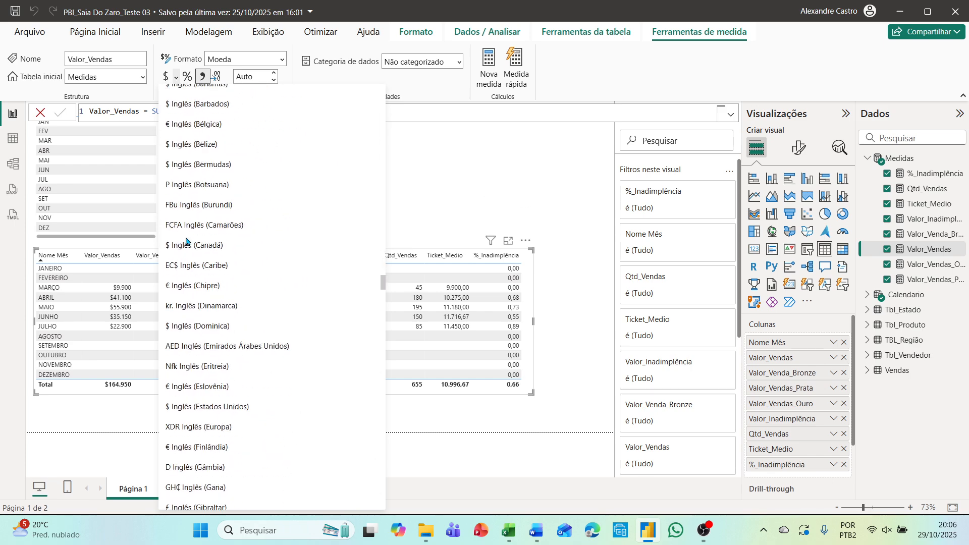
scroll(186, 241, down, 20)
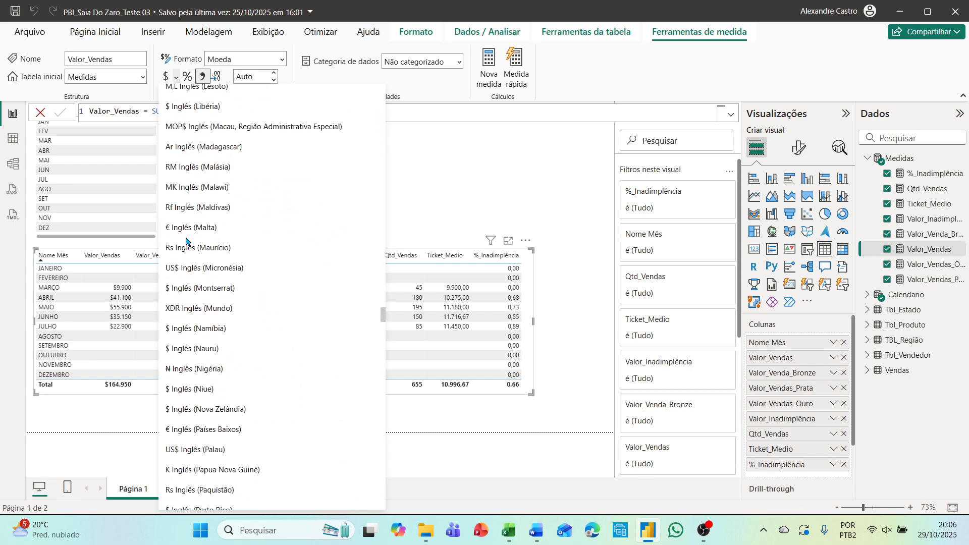
scroll(186, 242, down, 20)
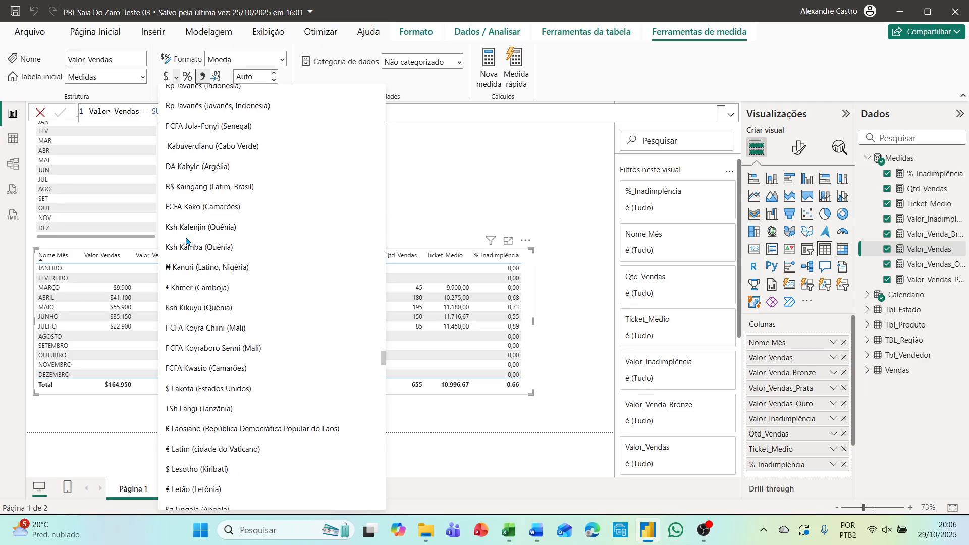
scroll(186, 241, down, 20)
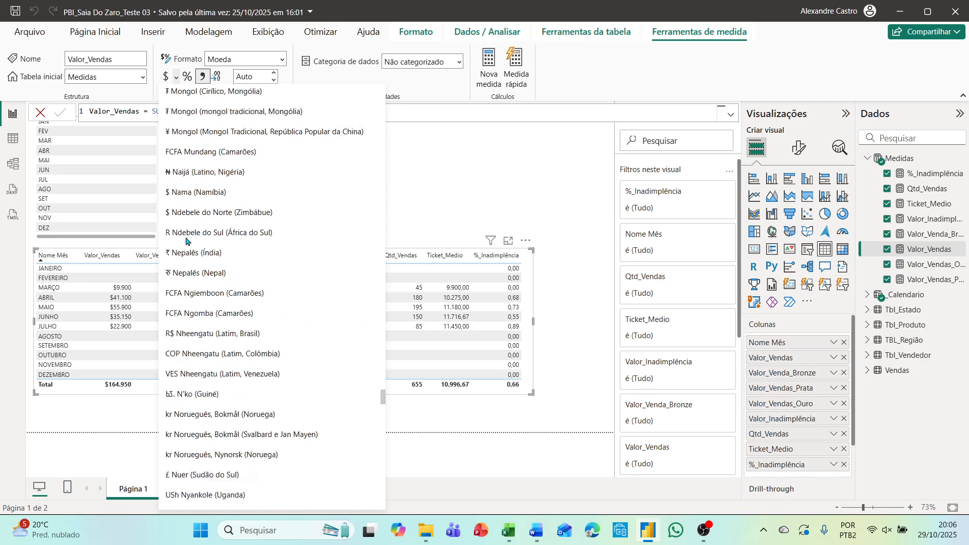
scroll(185, 241, down, 10)
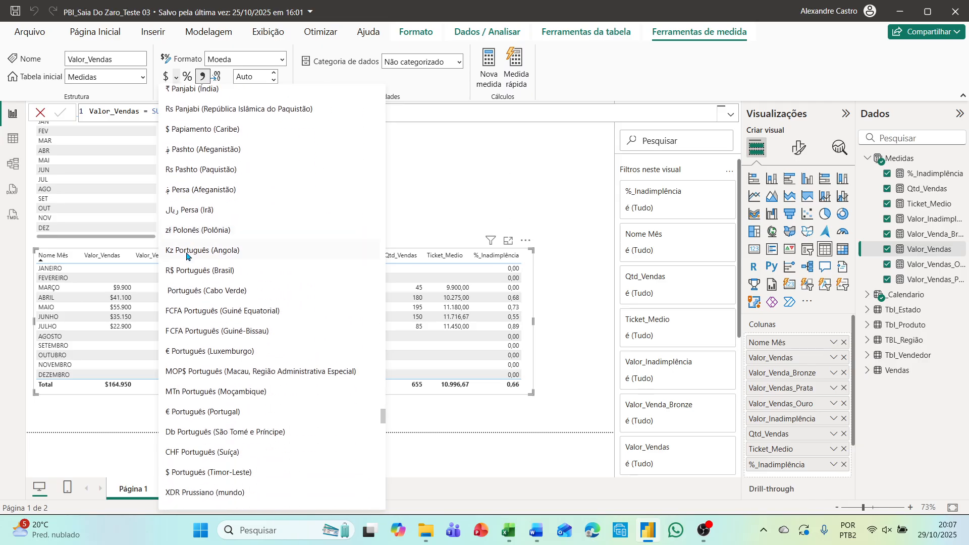
click(189, 273)
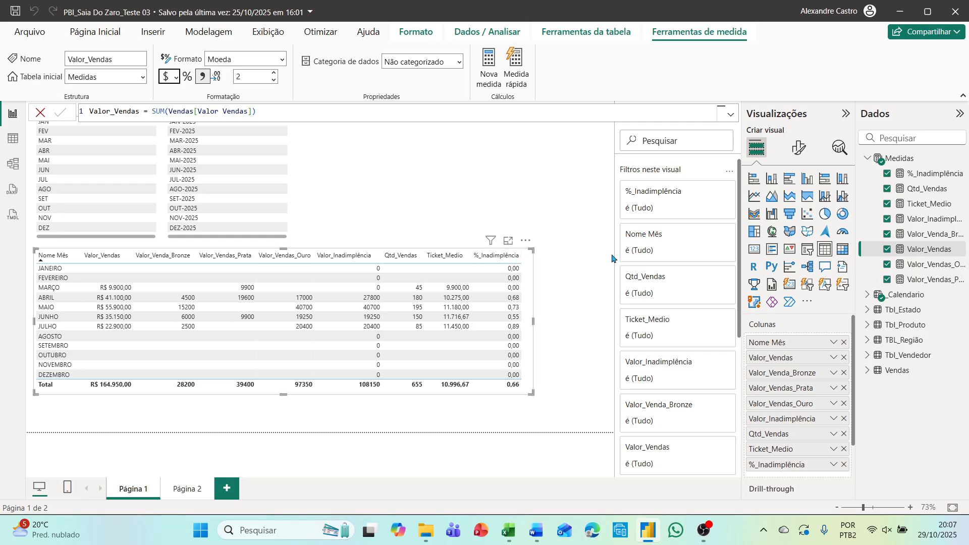
Step: Set the format of the %_Inadimplência measure to Porcentagem, then collapse its formula and deselect the monthly table
click(915, 174)
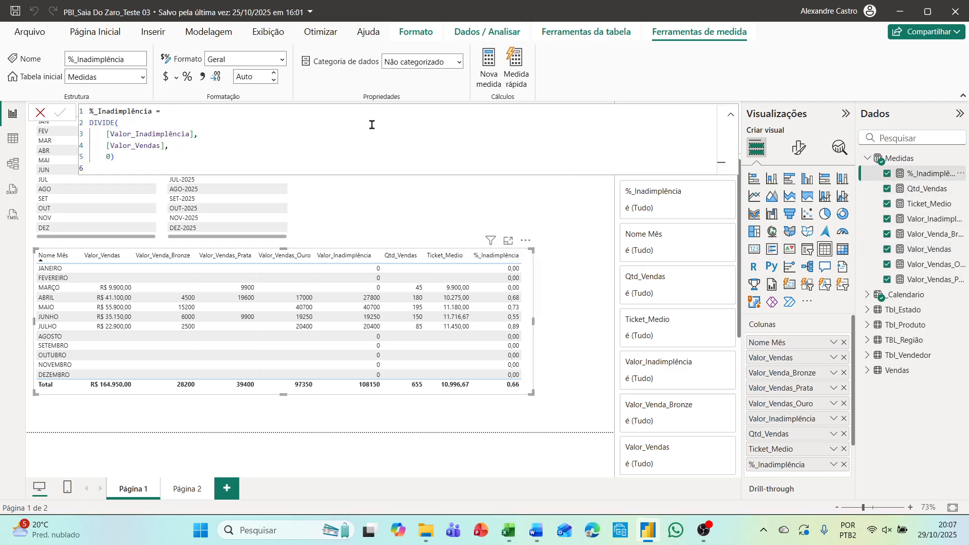
click(281, 60)
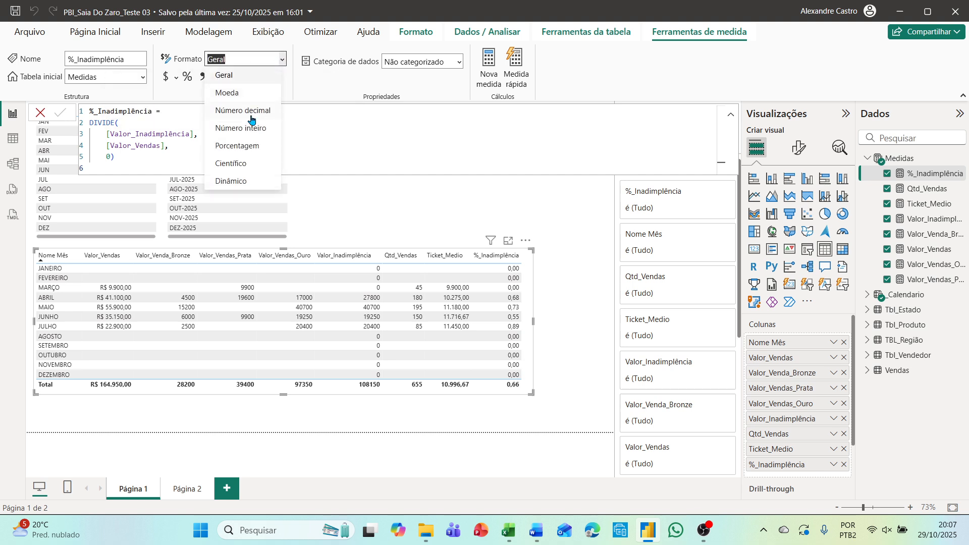
click(247, 145)
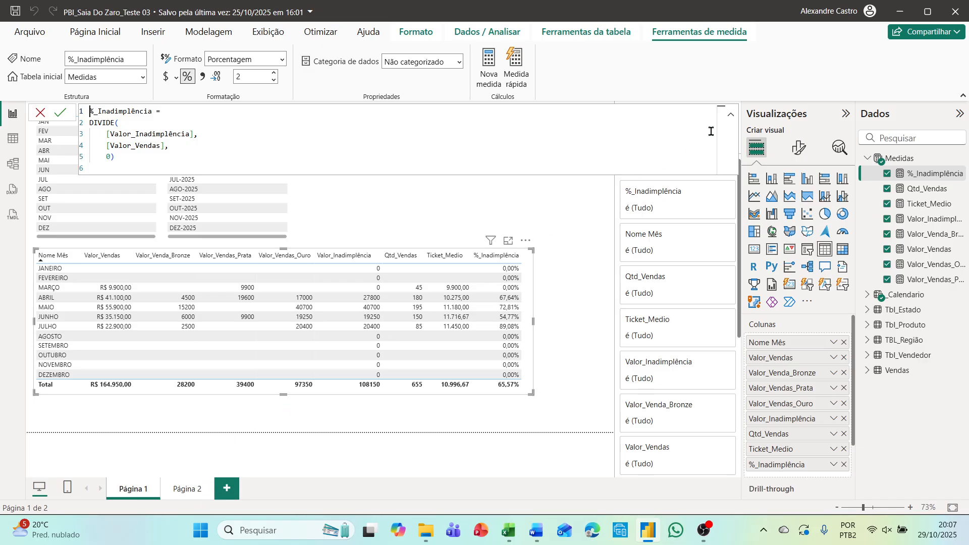
click(731, 117)
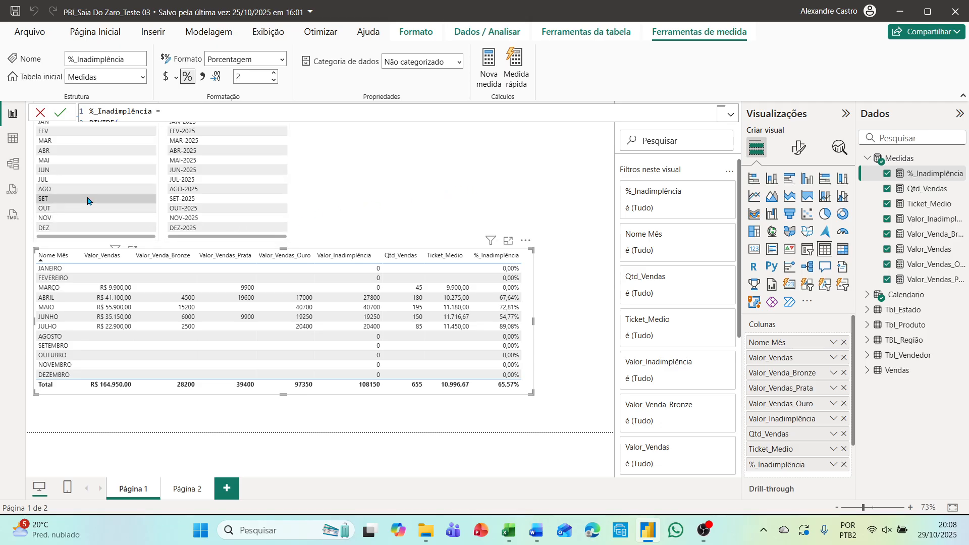
click(577, 375)
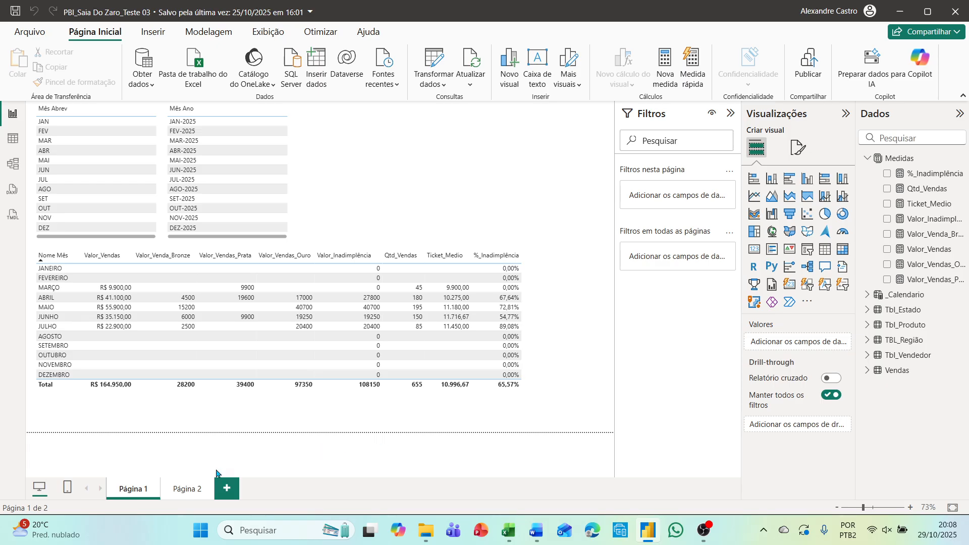
Step: On Página 2, insert a plain rectangle and reshape it into a narrow full-height band along the page's left edge
click(196, 493)
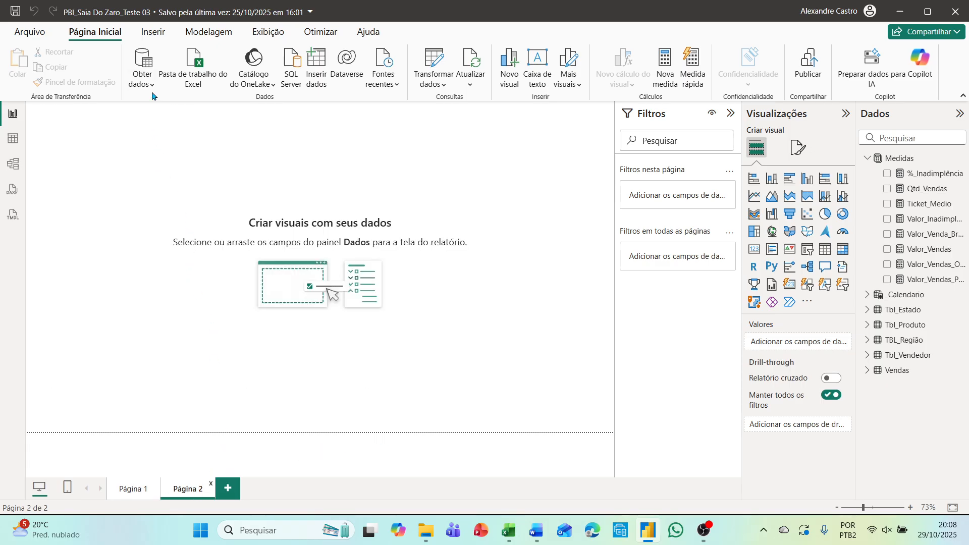
click(153, 34)
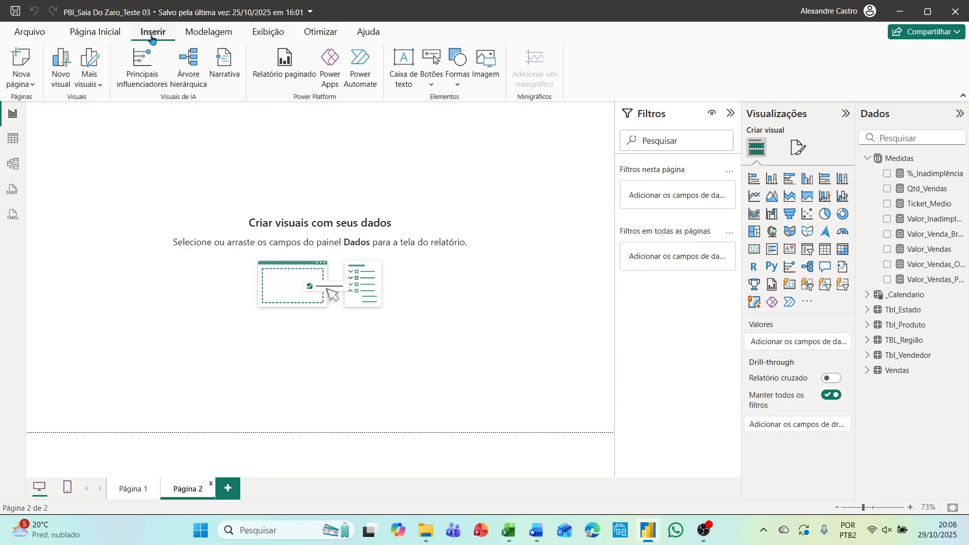
click(456, 86)
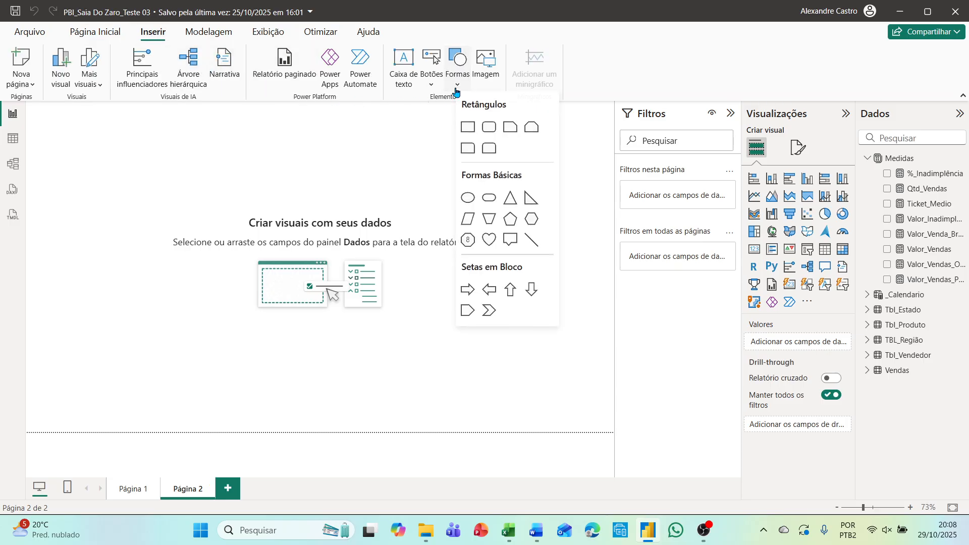
click(469, 133)
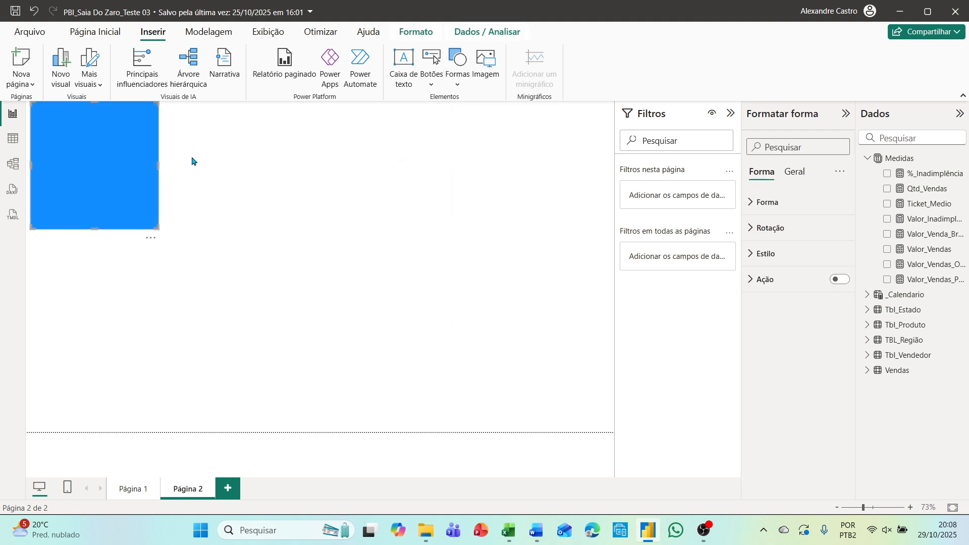
drag(94, 228, 59, 432)
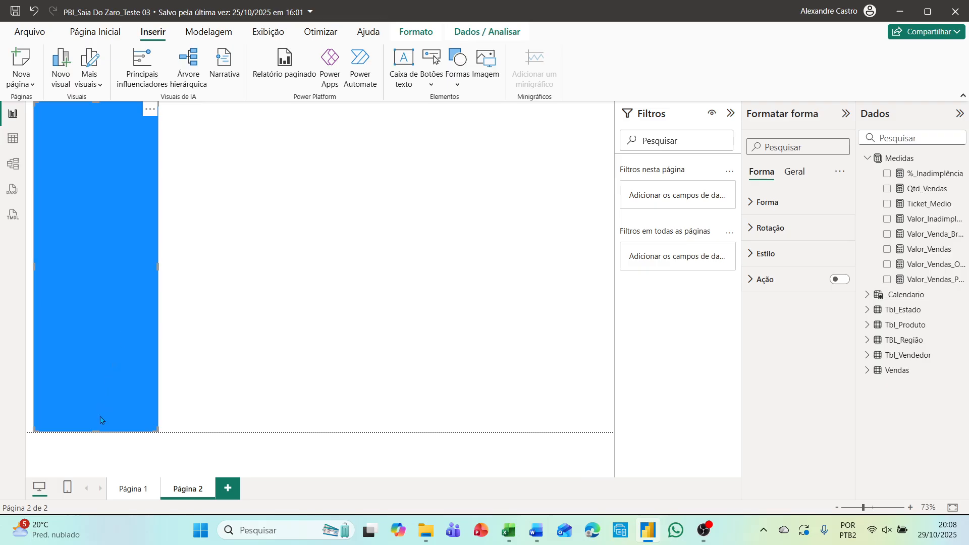
drag(93, 431, 613, 161)
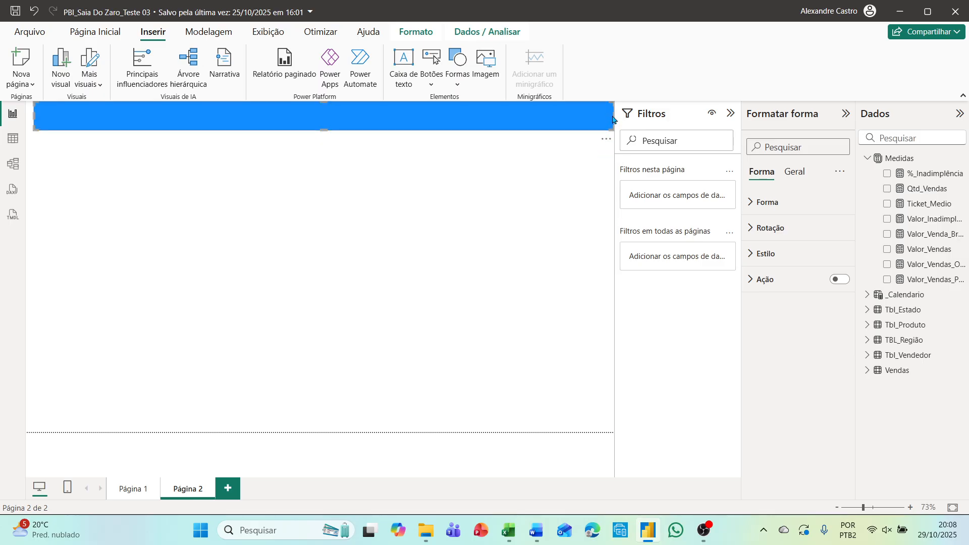
drag(613, 119, 65, 433)
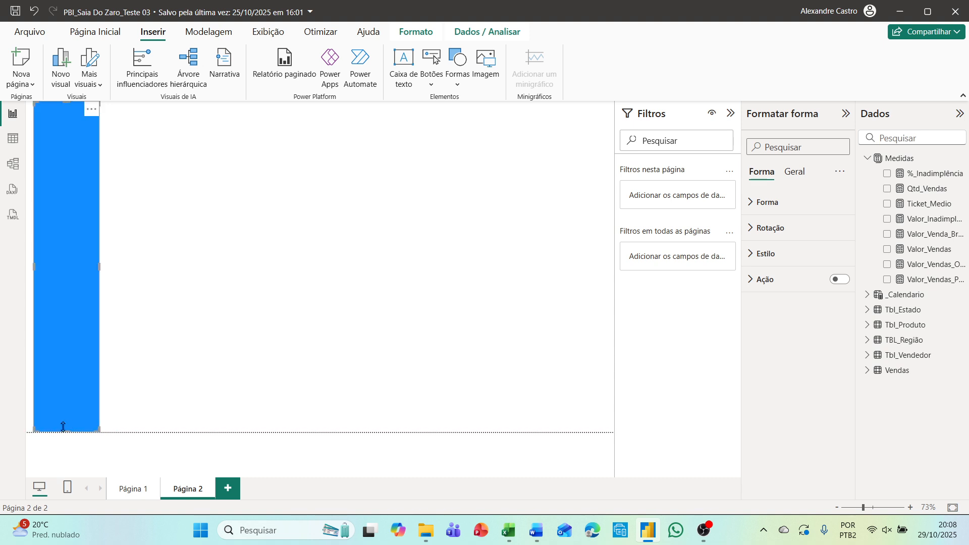
Step: Fill the vertical band with the dark blue from the recent colours
click(752, 254)
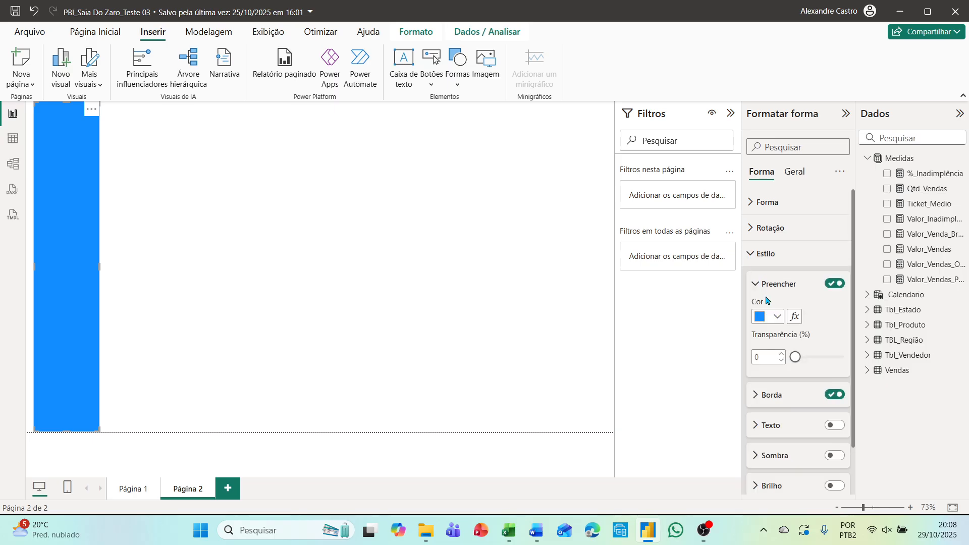
click(777, 317)
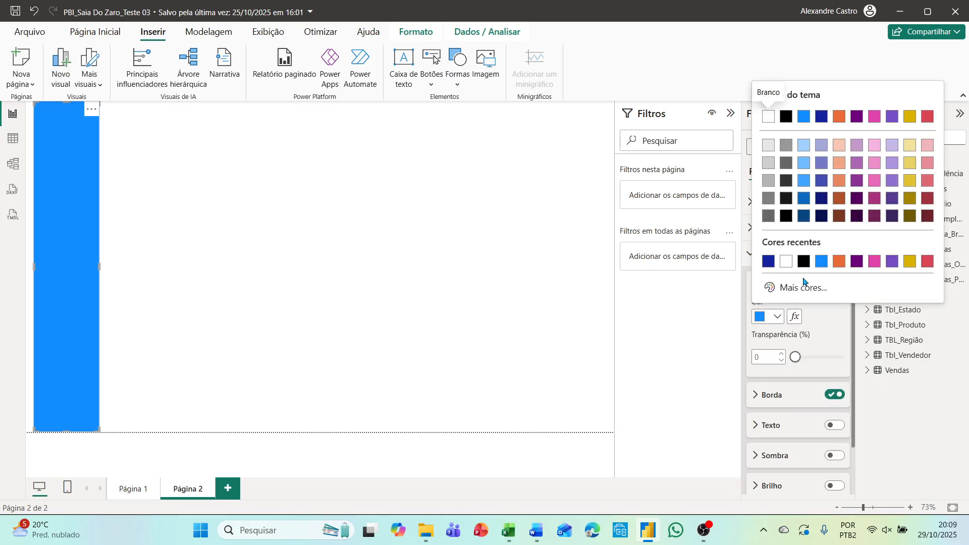
click(769, 263)
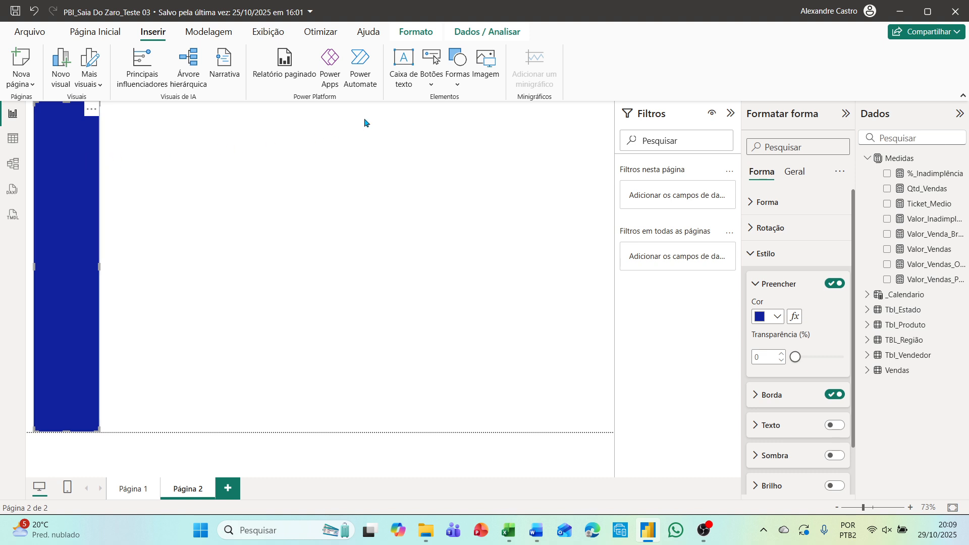
Step: Insert the LOGO AGA INFO image and resize it to fit at the top of the dark blue band
click(483, 75)
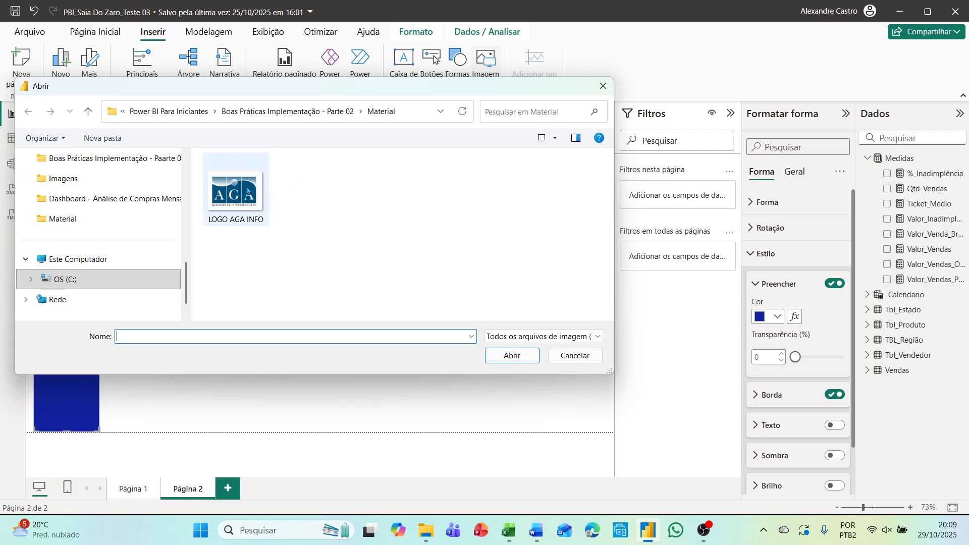
click(244, 191)
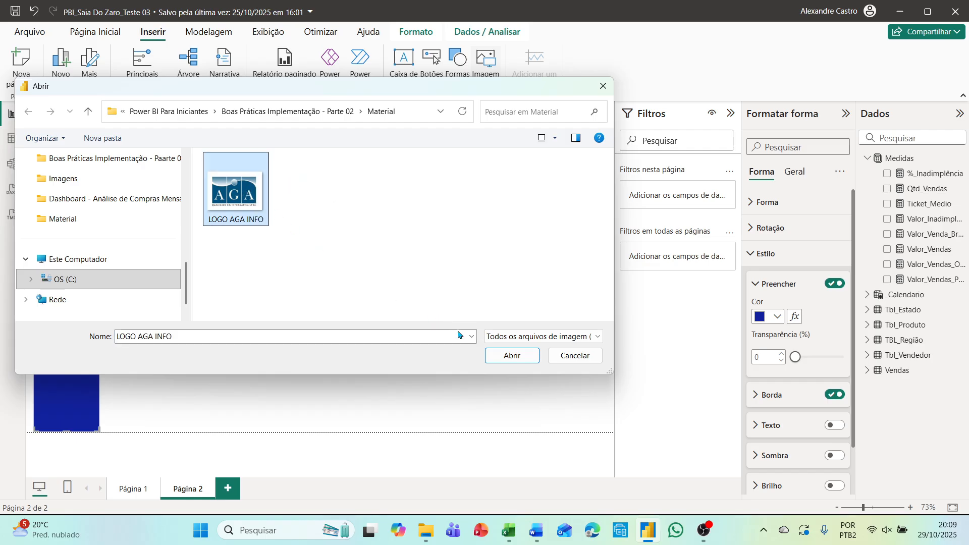
click(504, 360)
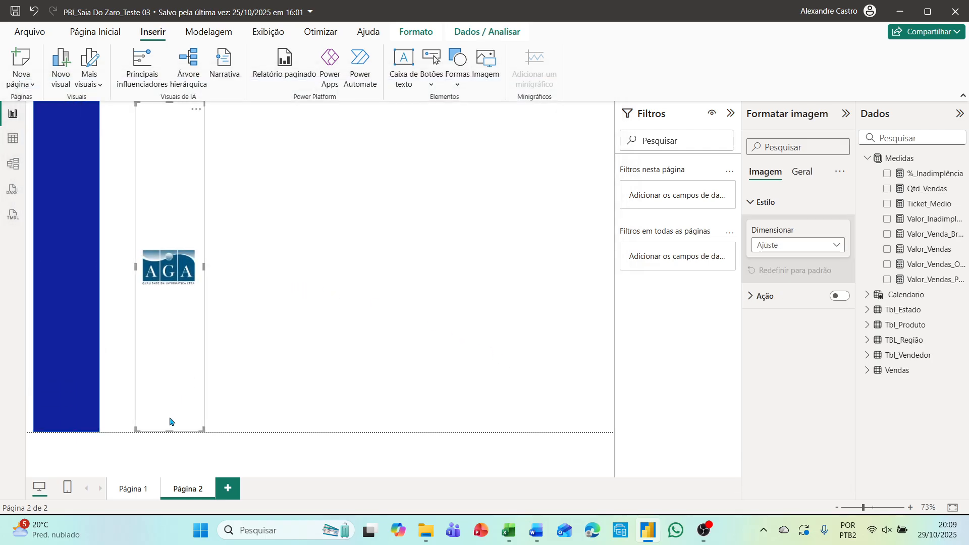
drag(170, 430, 88, 122)
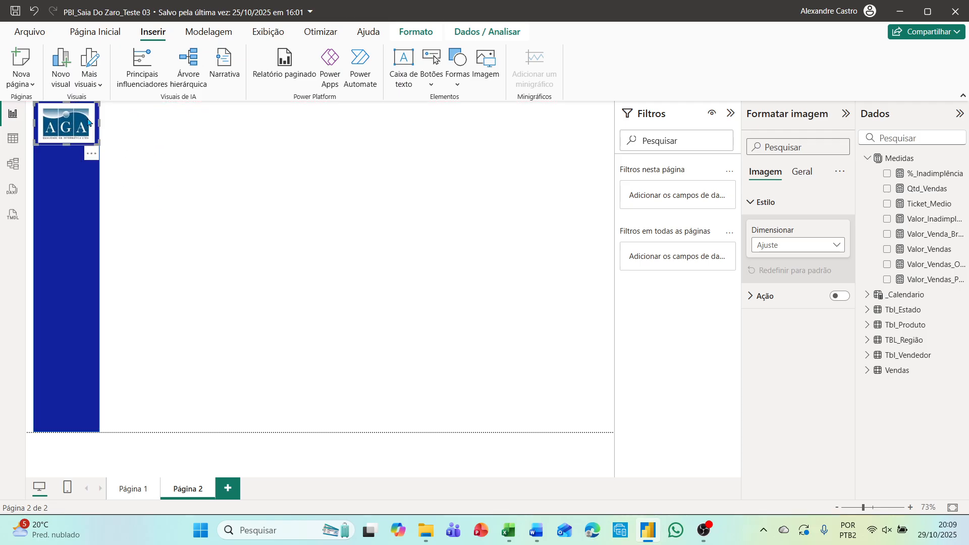
click(102, 162)
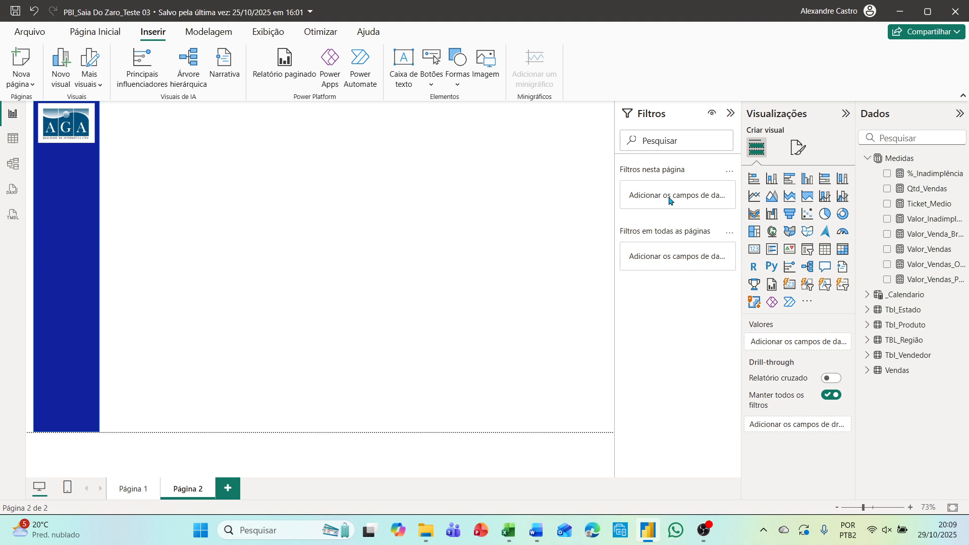
Step: Set the page's canvas background (Tela de fundo) to a medium light blue theme shade with 4% transparency
click(798, 148)
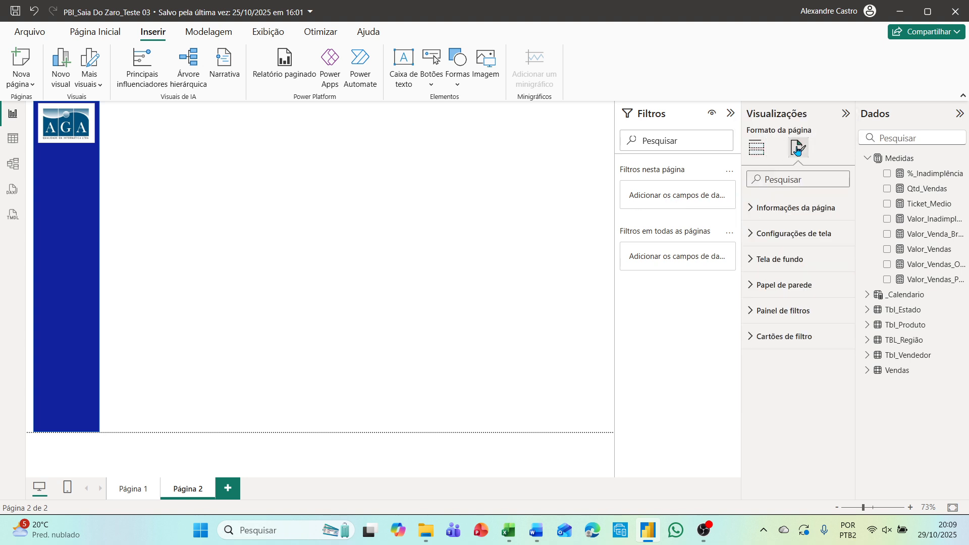
click(752, 261)
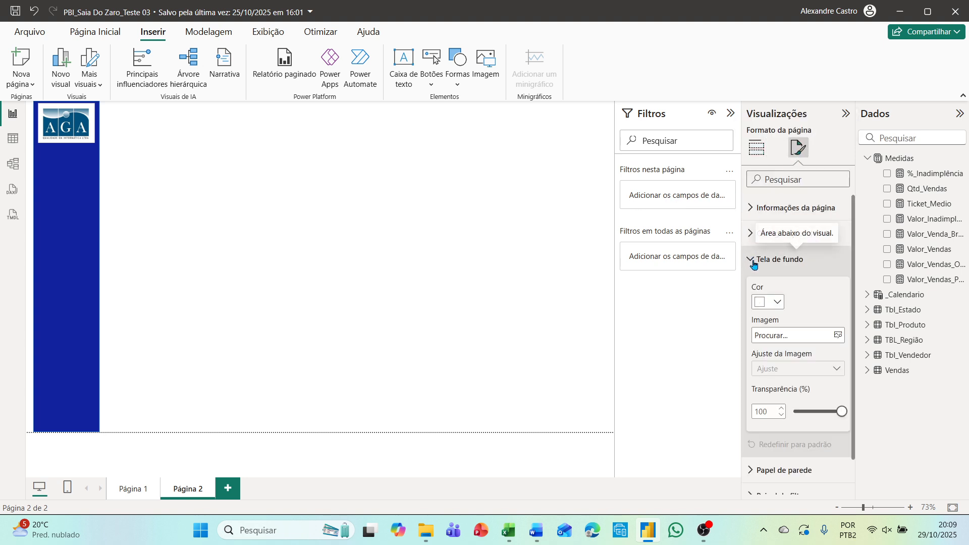
click(777, 304)
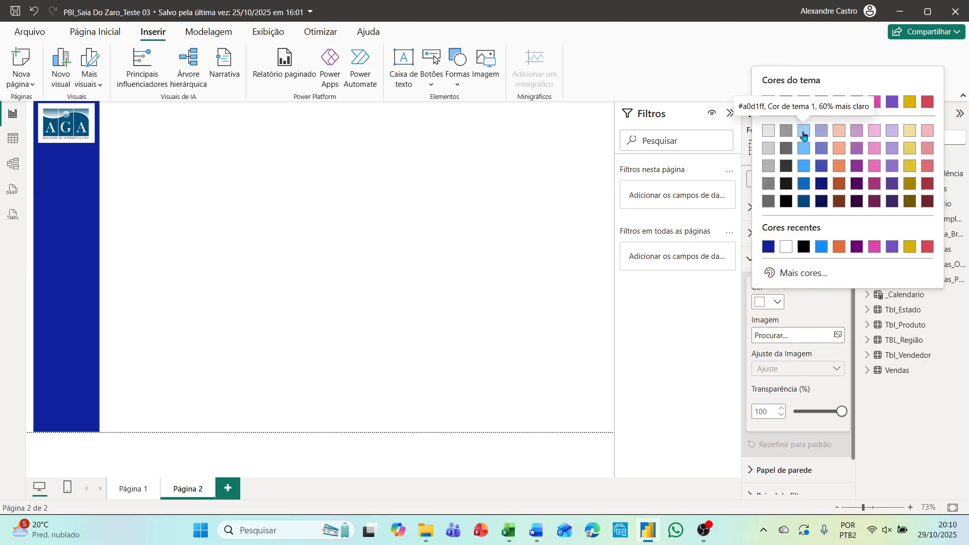
click(804, 167)
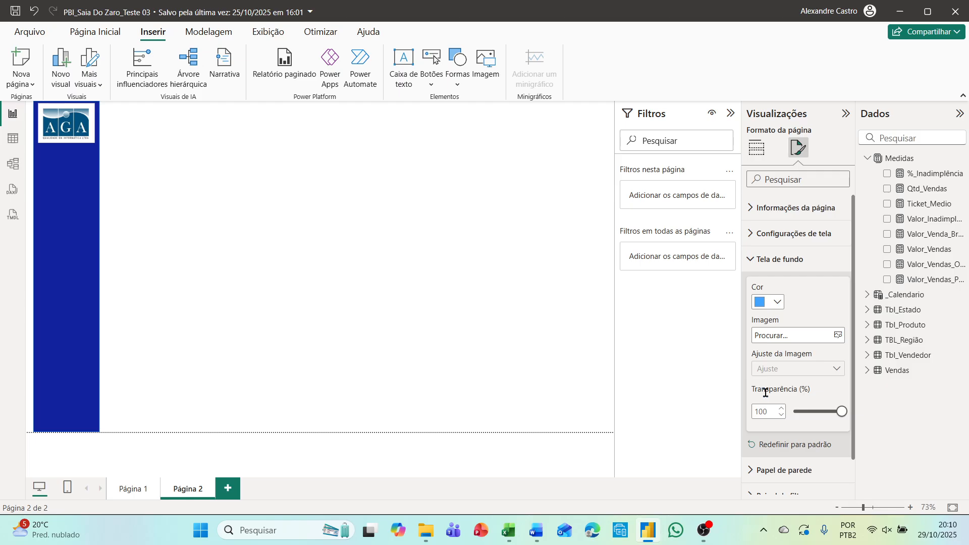
click(797, 415)
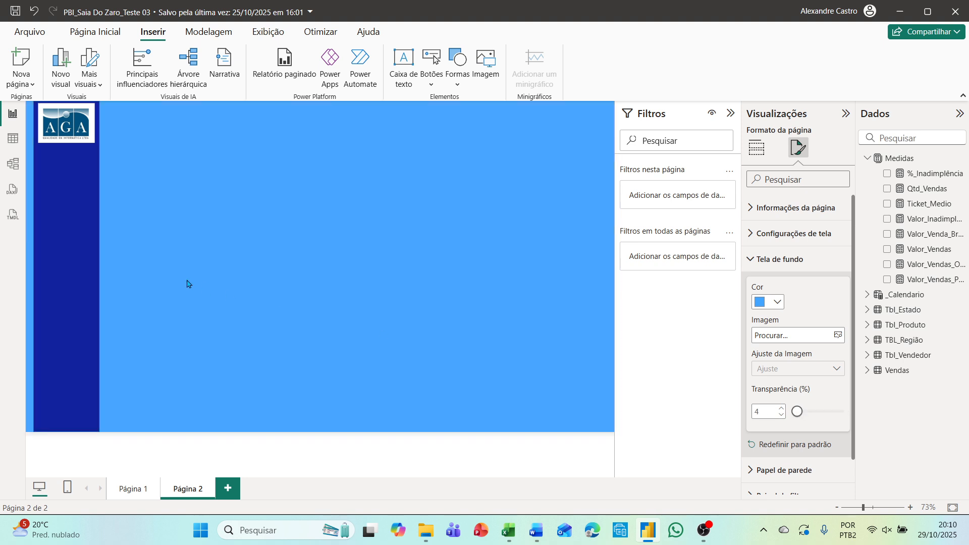
Step: Move the dark blue band flush with the page's left edge and shift the AGA logo to sit centred on it
drag(60, 269, 53, 270)
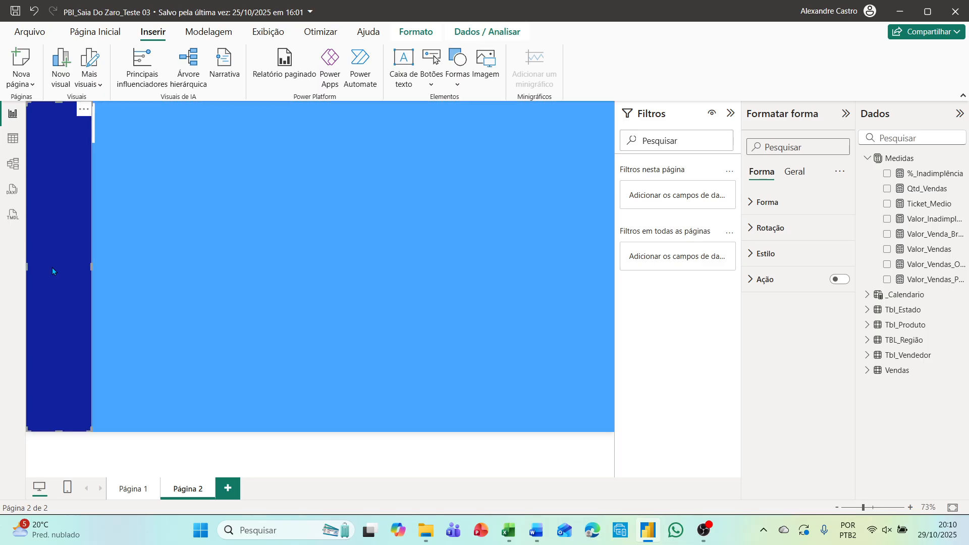
click(93, 137)
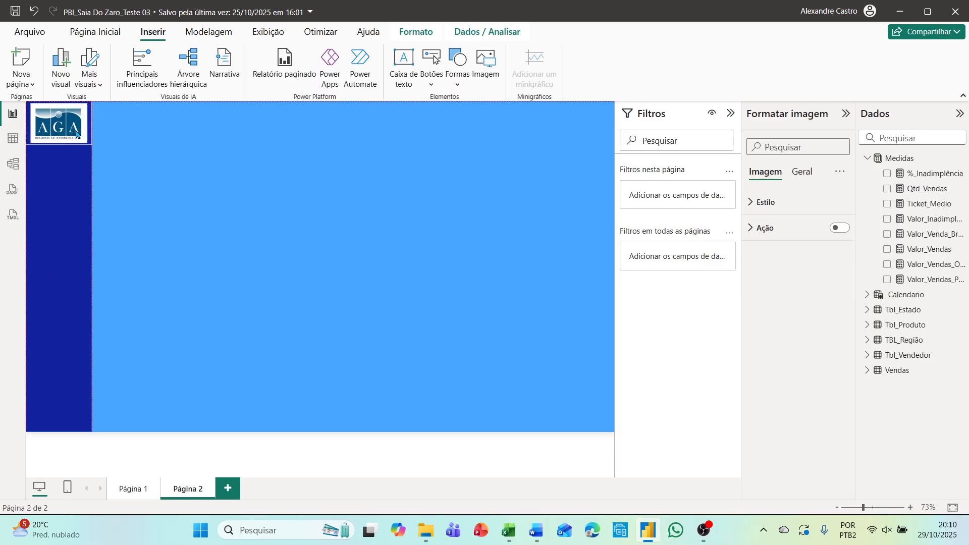
click(106, 169)
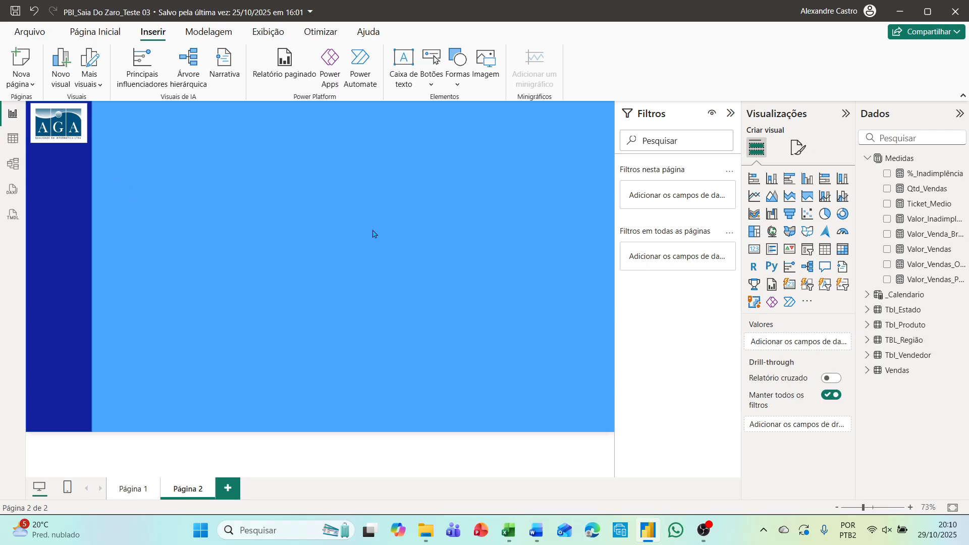
Step: Change the page's canvas background (Tela de fundo) to a custom pale blue, #BBDAE5
click(794, 151)
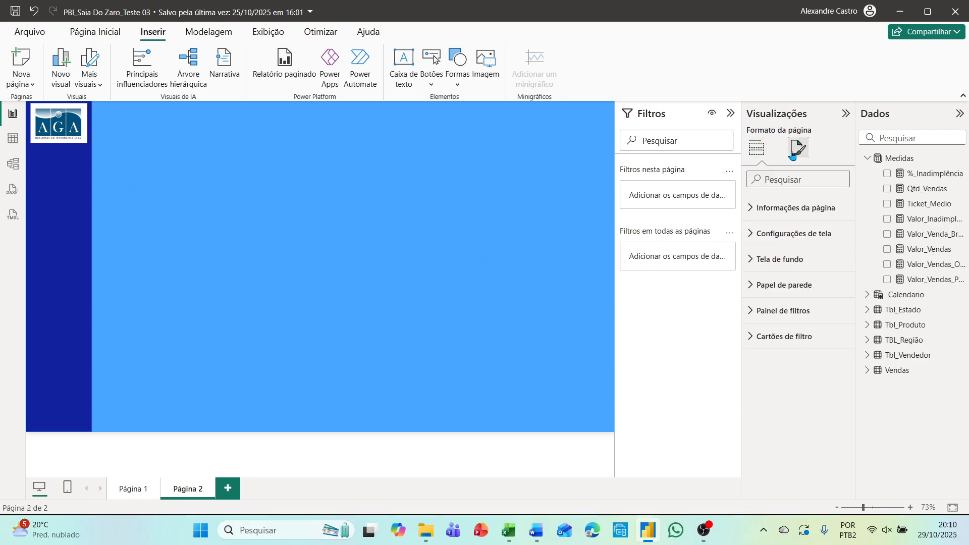
click(752, 260)
click(777, 306)
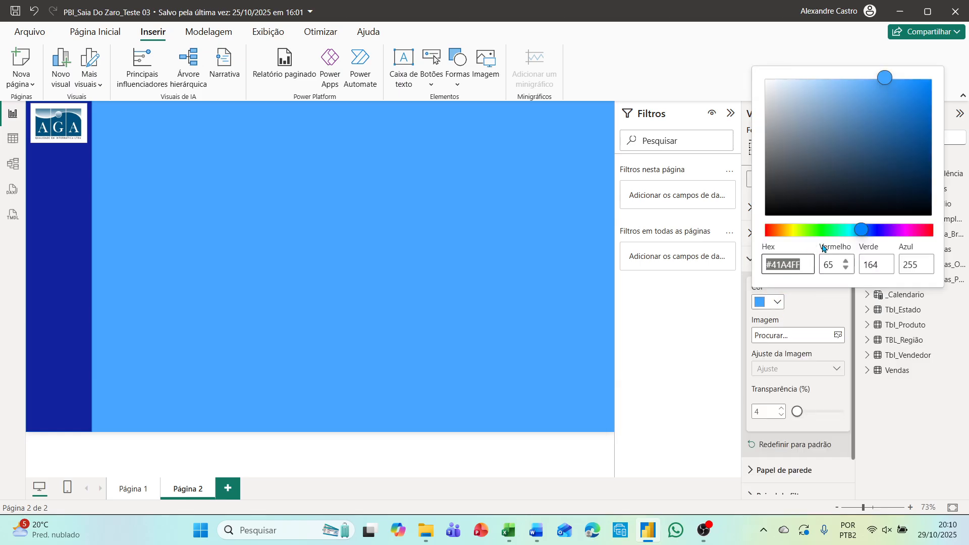
click(861, 231)
drag(862, 234, 848, 235)
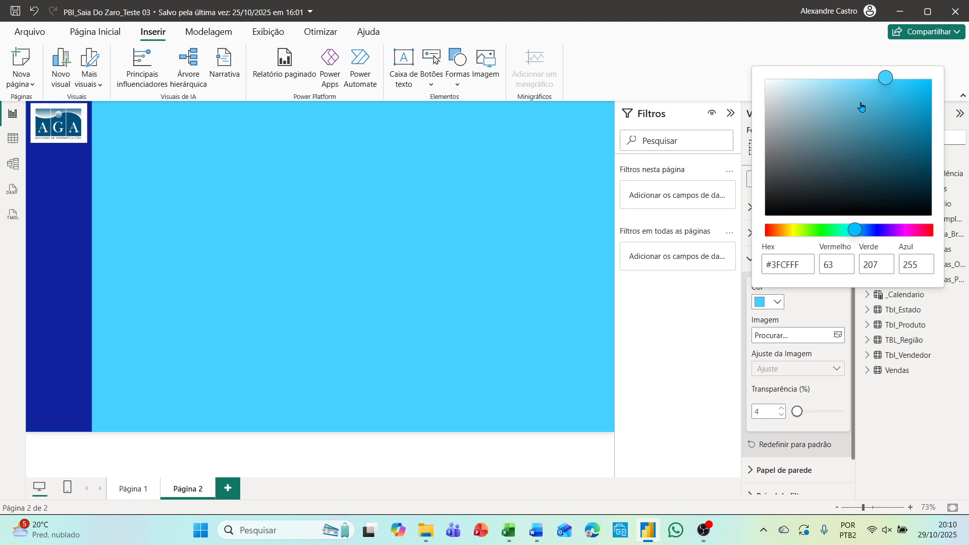
click(850, 91)
drag(831, 101, 809, 106)
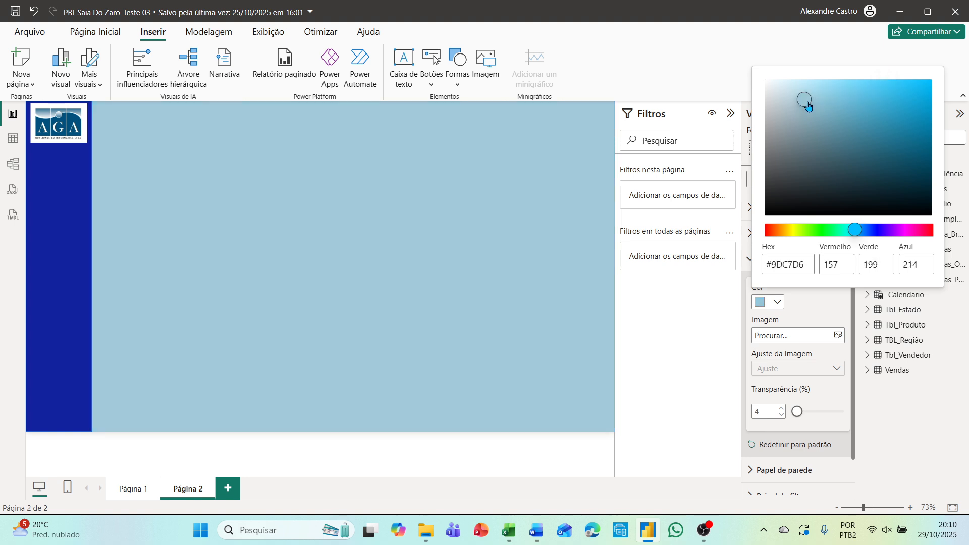
click(796, 98)
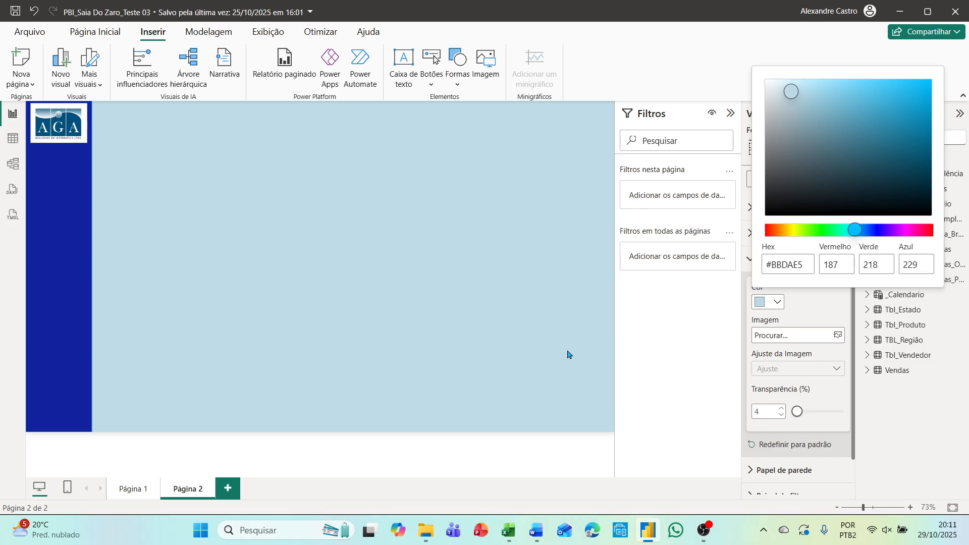
click(649, 345)
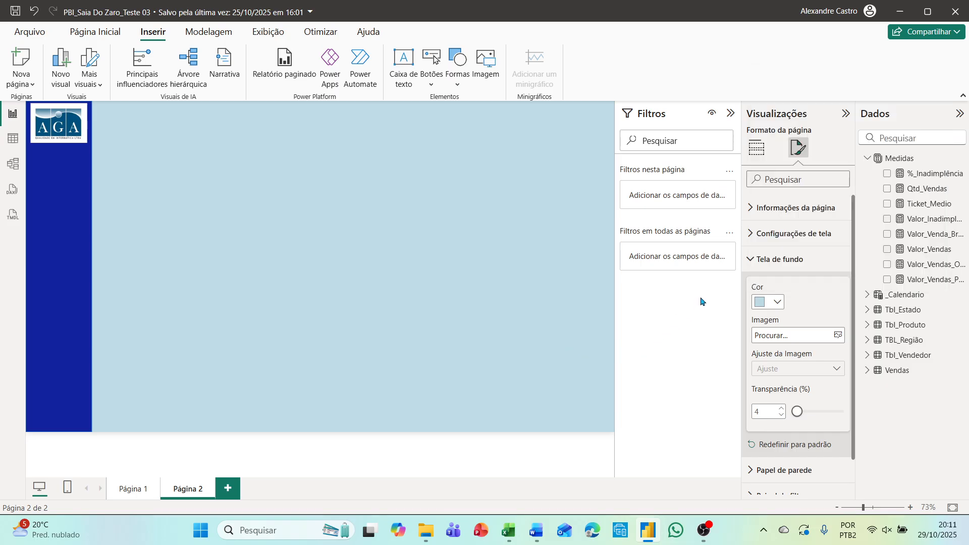
click(751, 261)
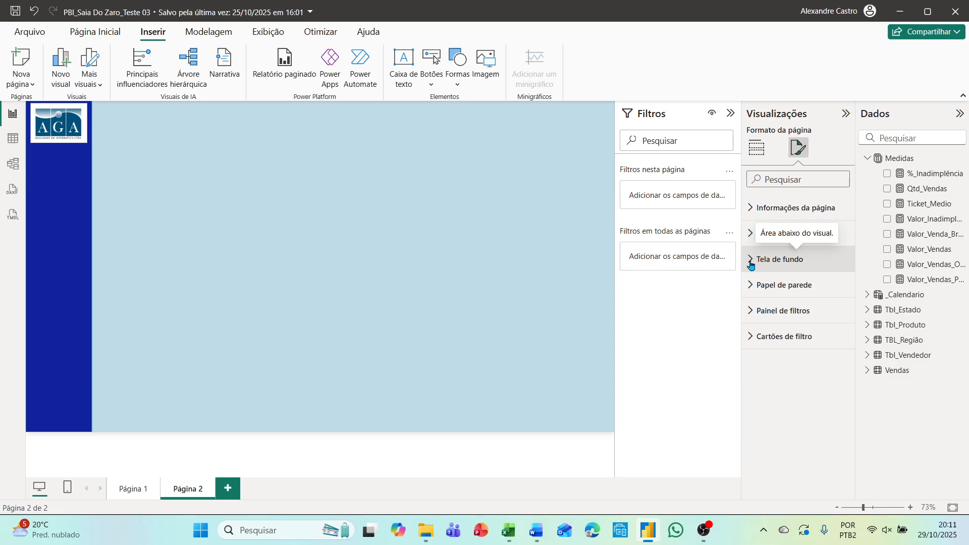
Step: Insert a new multi-value card visual and resize it into a short strip across the page top, from the blue band to the right edge
click(752, 148)
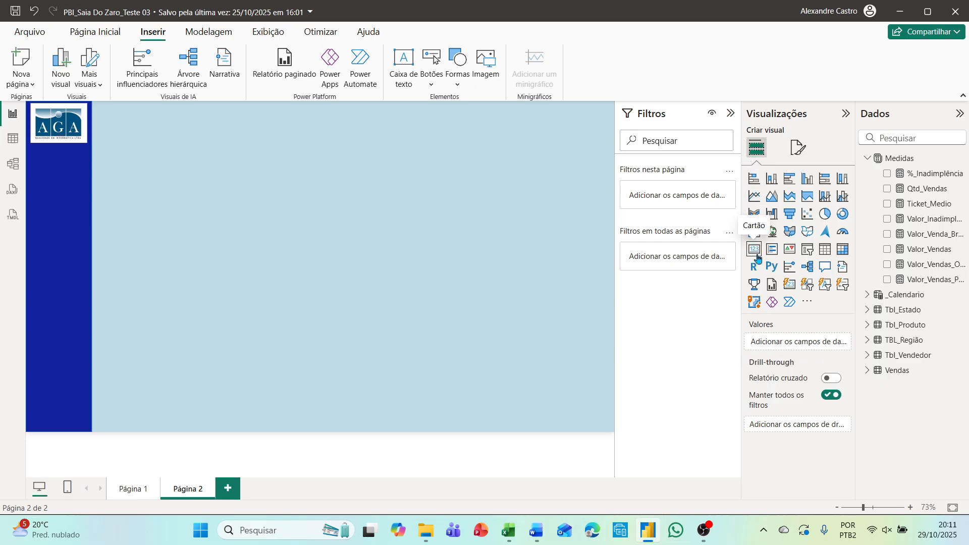
click(788, 286)
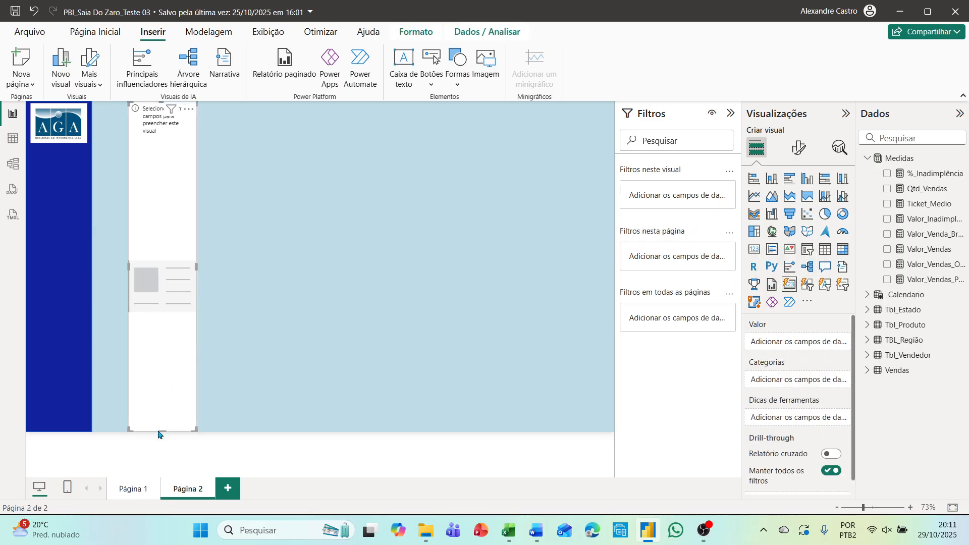
drag(158, 432, 193, 160)
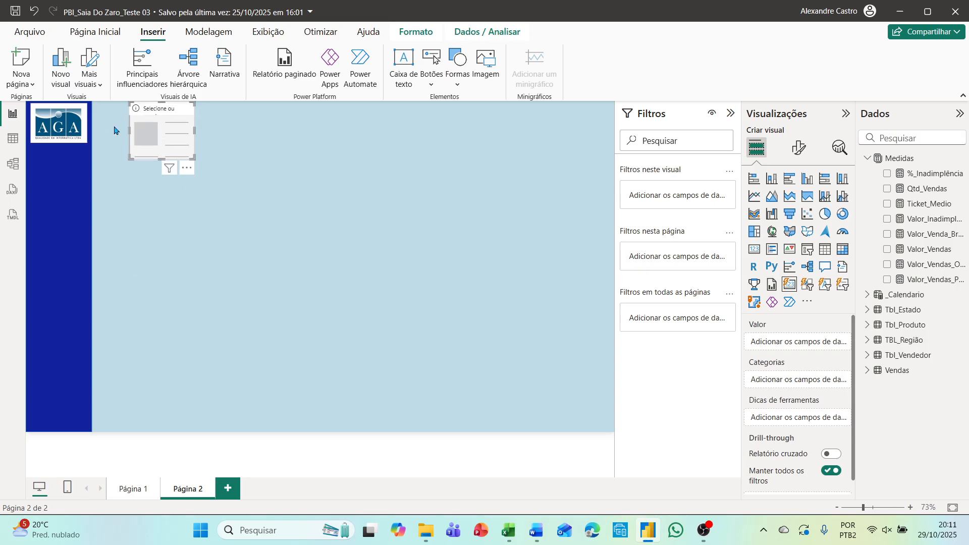
drag(130, 130, 93, 132)
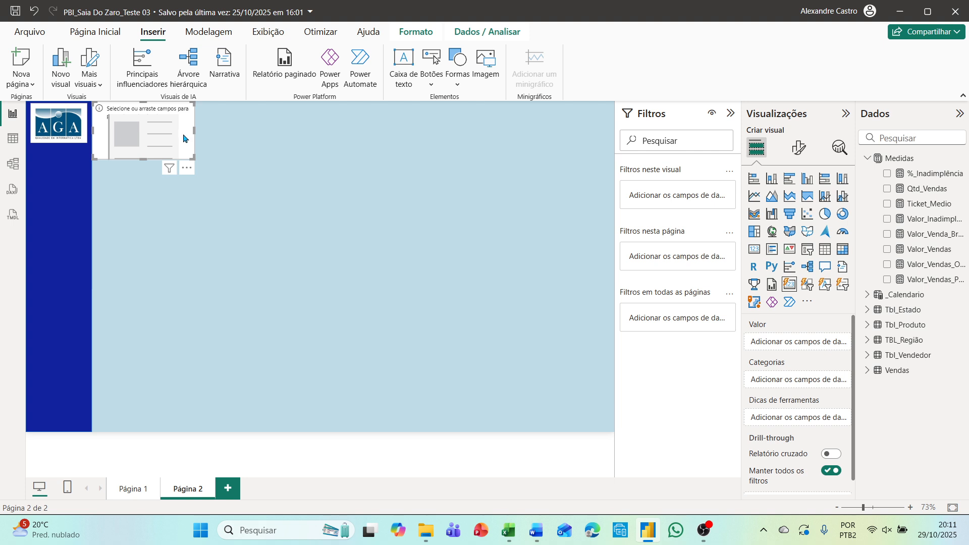
drag(194, 131, 613, 161)
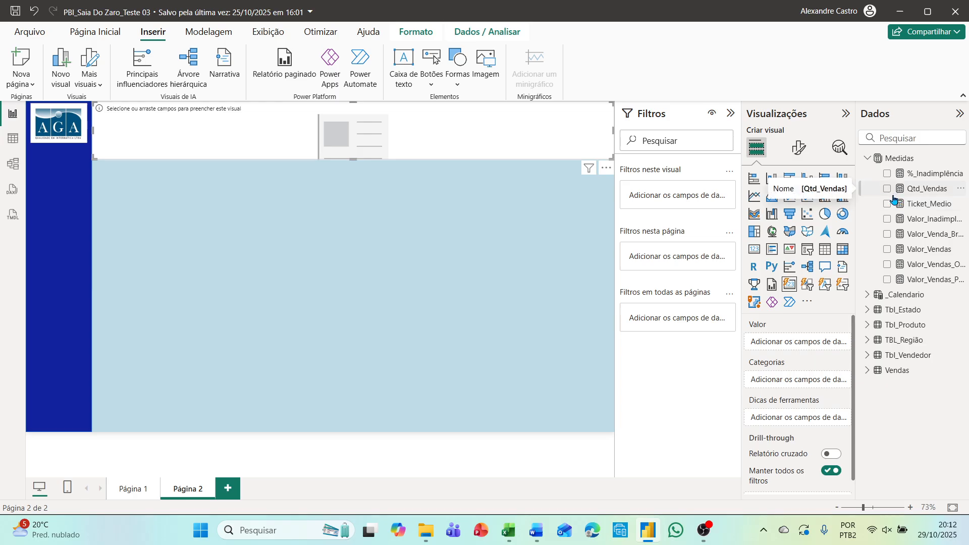
Step: Add Valor_Vendas, Valor_Venda_Bronze, Valor_Vendas_Prata, Valor_Vendas_Ouro, Valor_Inadimplência and Ticket_Medio to the card visual's values
click(888, 250)
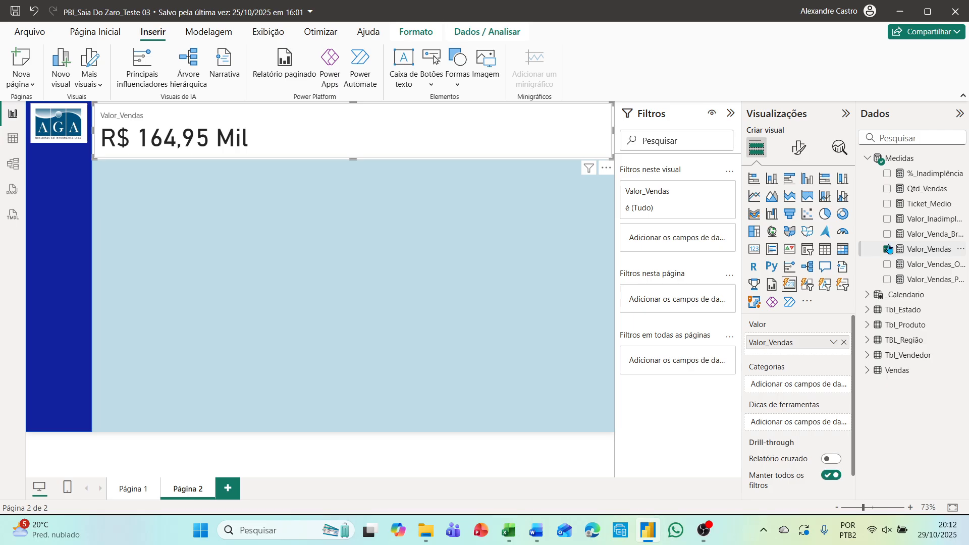
click(888, 235)
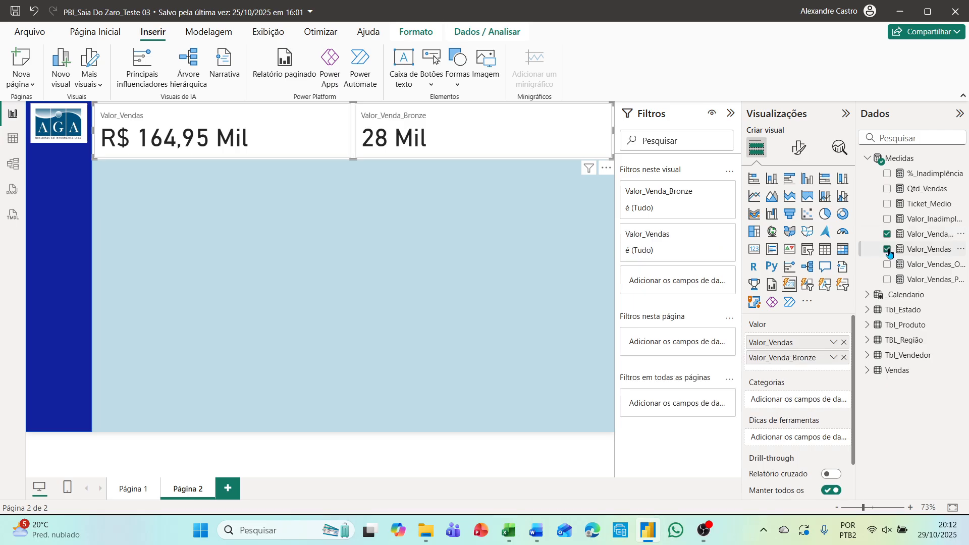
click(888, 281)
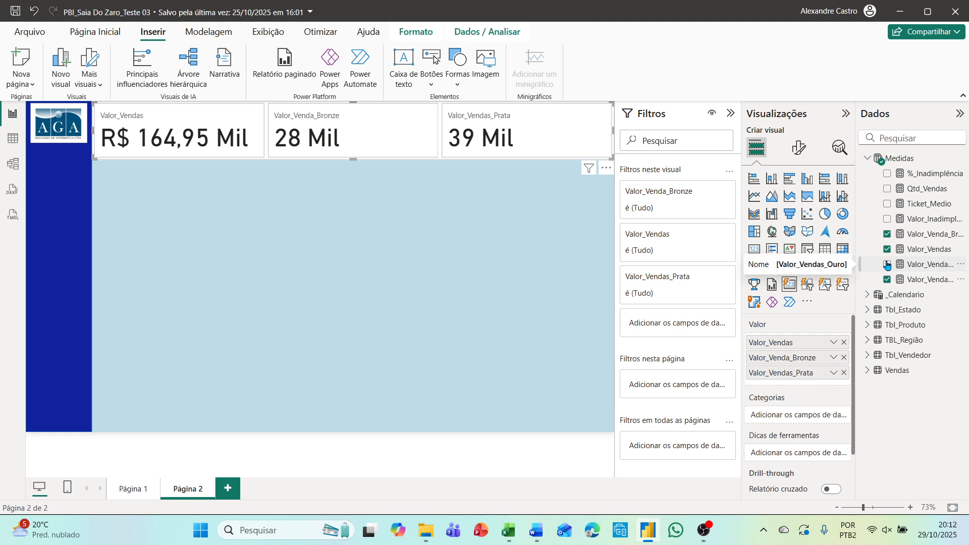
click(888, 265)
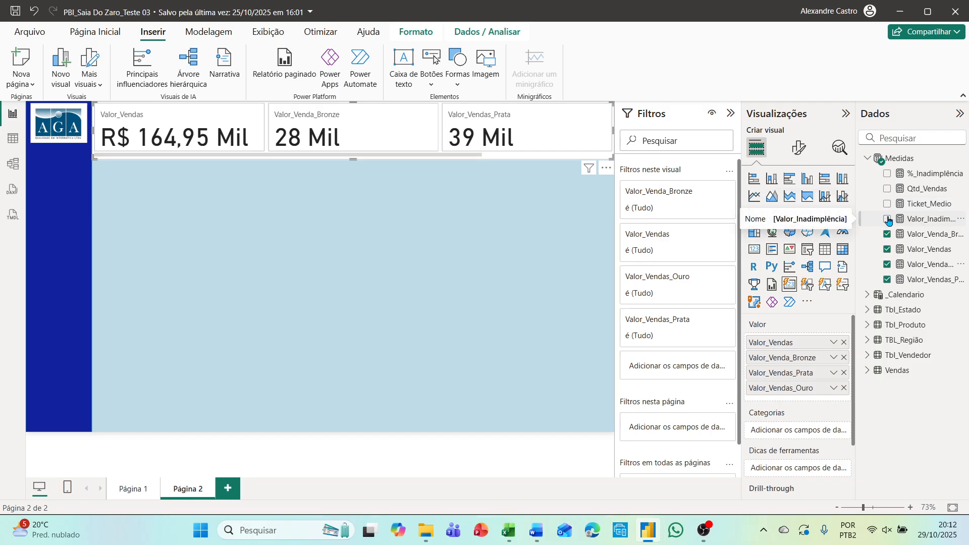
click(888, 219)
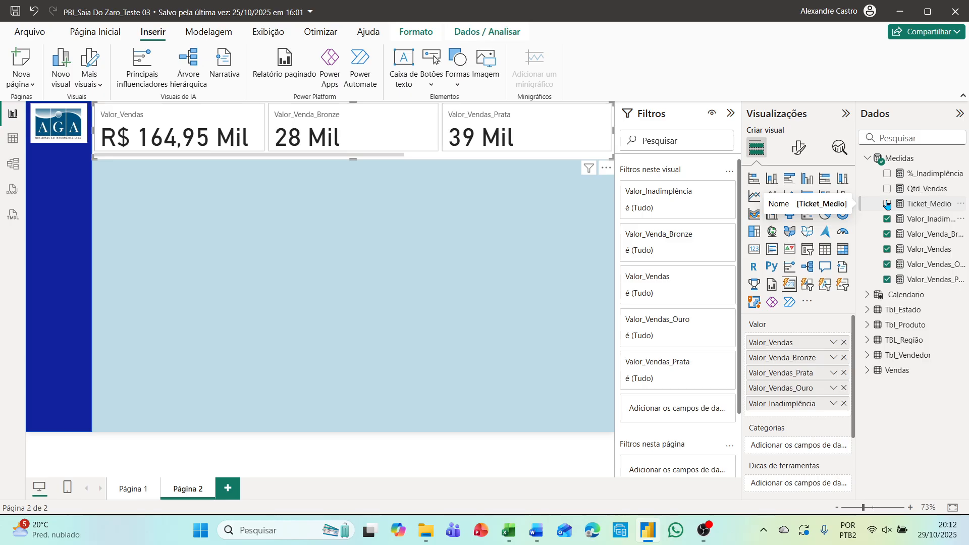
click(888, 204)
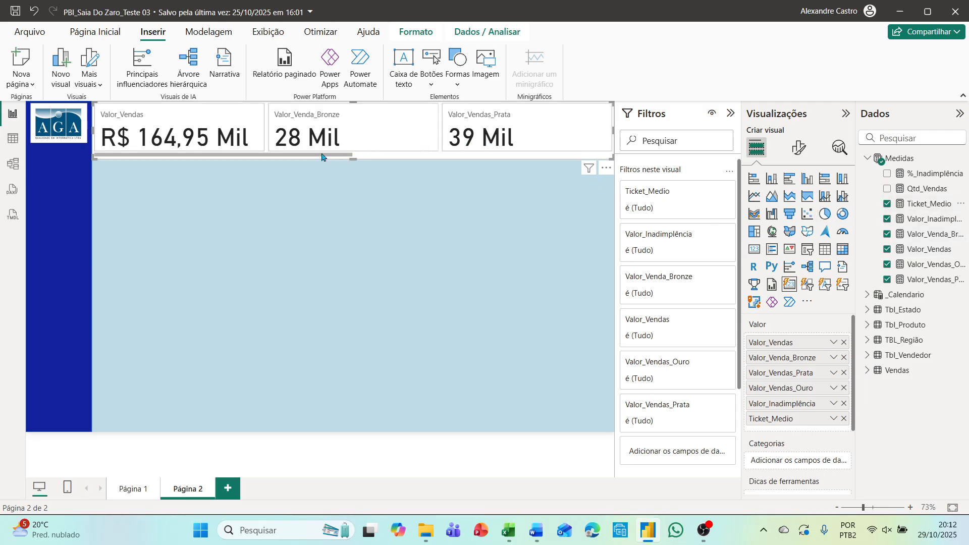
mouse_move(322, 156)
mouse_down()
mouse_move(572, 161)
mouse_move(328, 147)
mouse_up()
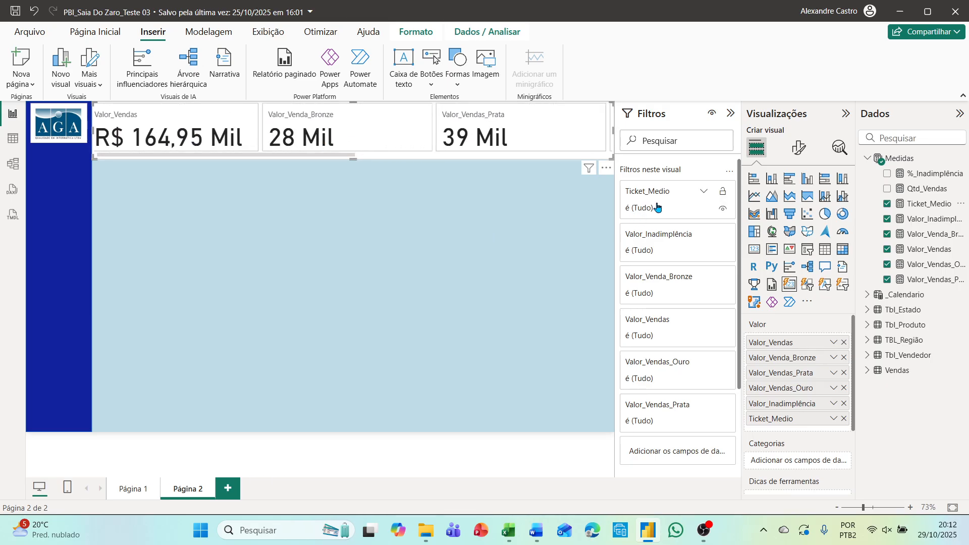
Step: Set the multi-card layout to Blocos style, Horizontal arrangement, 6 columns and 8 px between cards
click(797, 151)
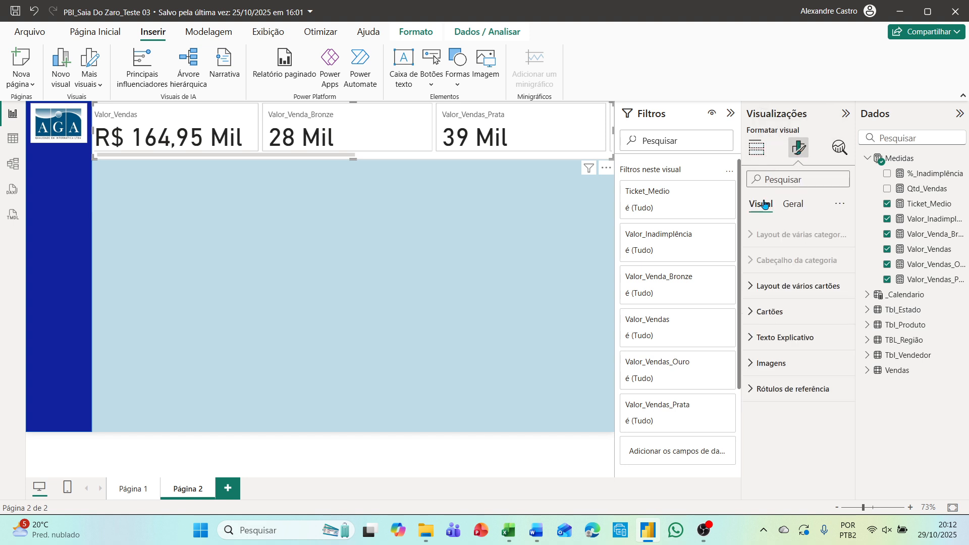
click(753, 290)
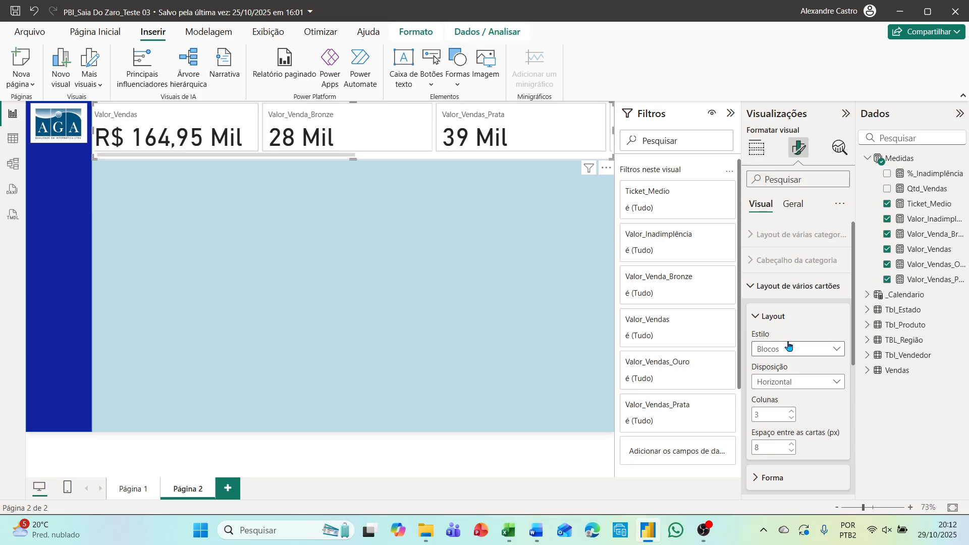
click(836, 350)
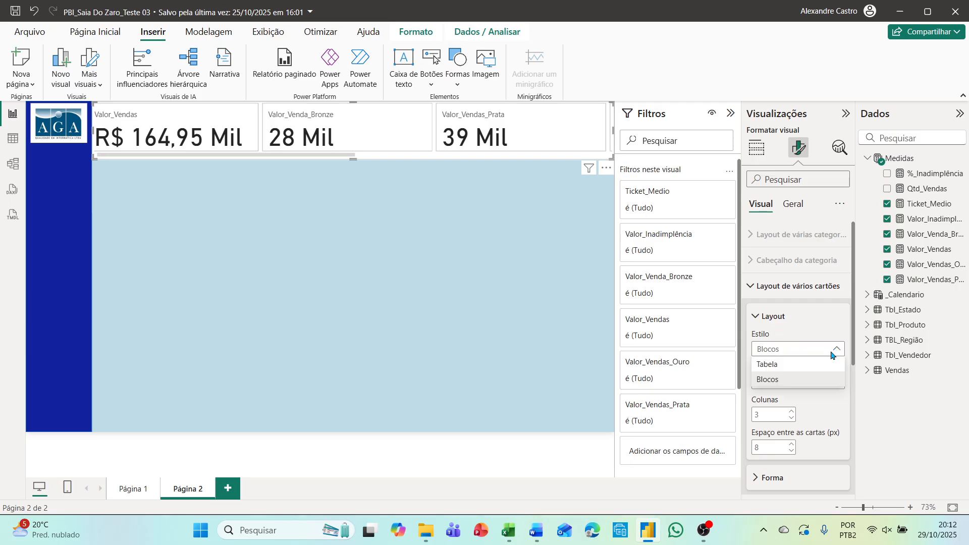
click(795, 380)
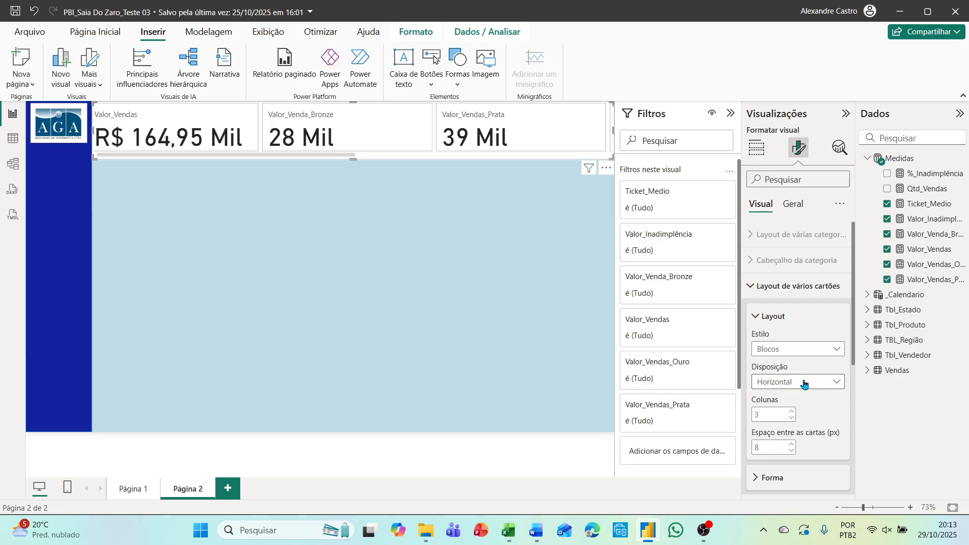
click(838, 384)
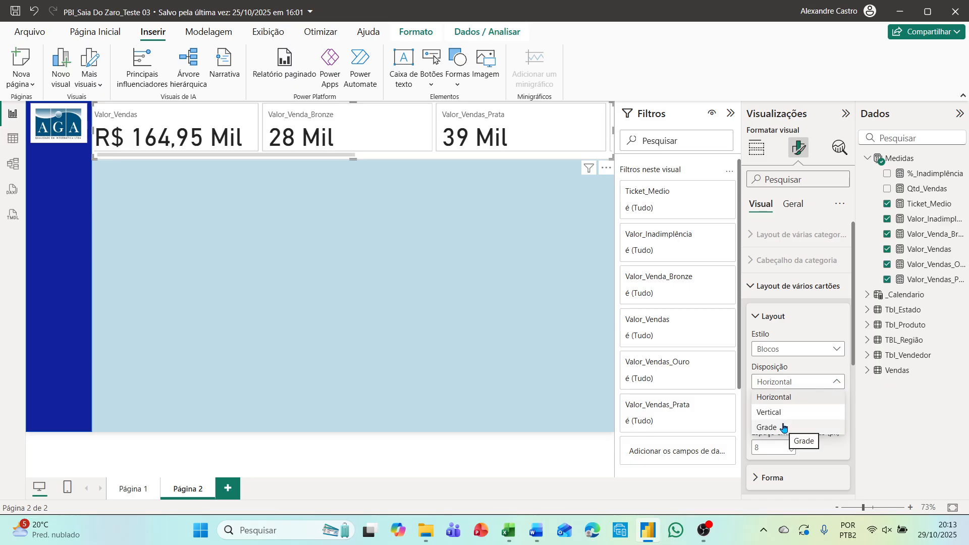
click(775, 398)
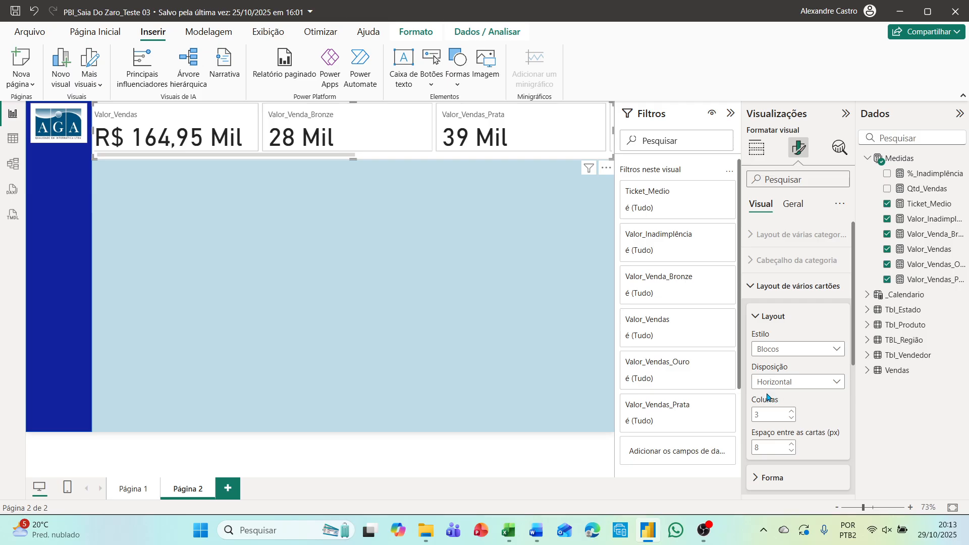
click(791, 412)
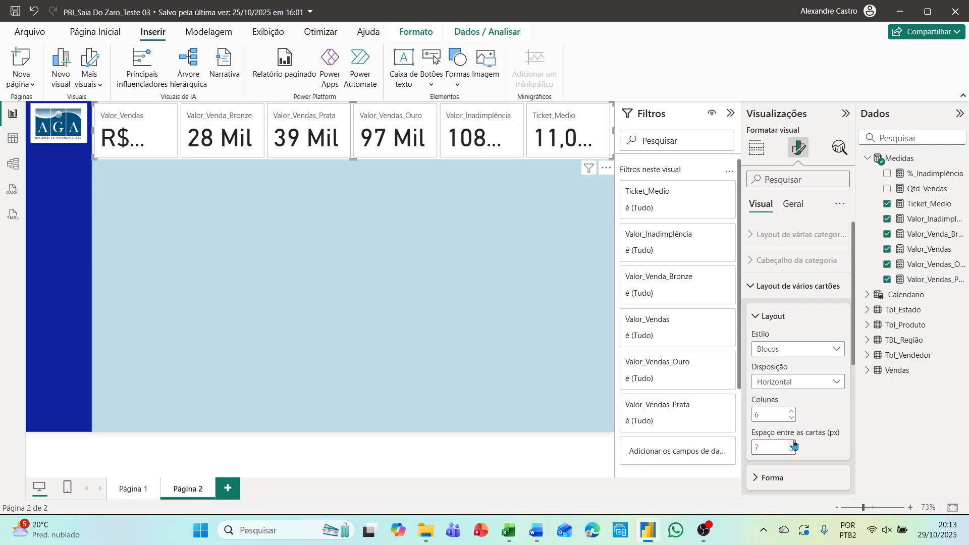
click(792, 443)
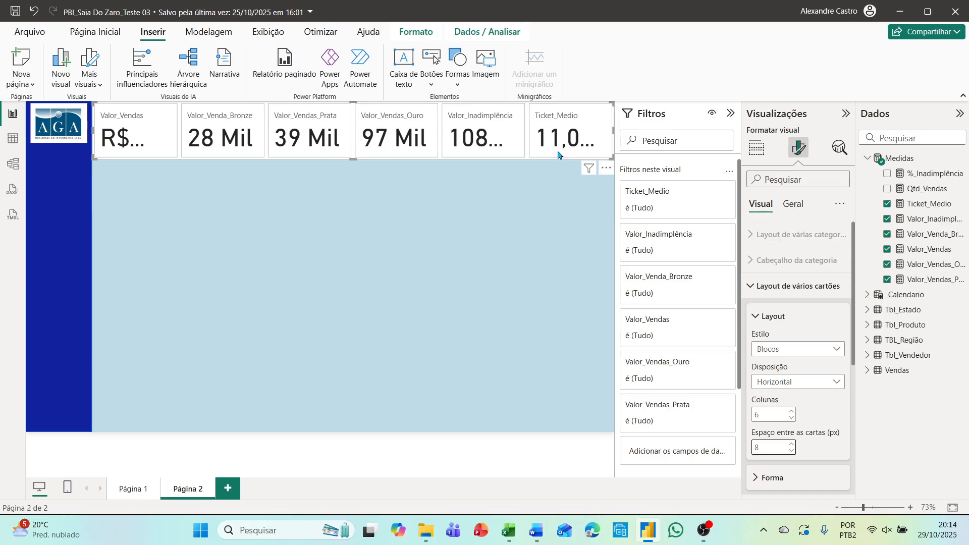
Step: Set the card formatting (Cartões) to apply to all cards with the Todos option
click(754, 318)
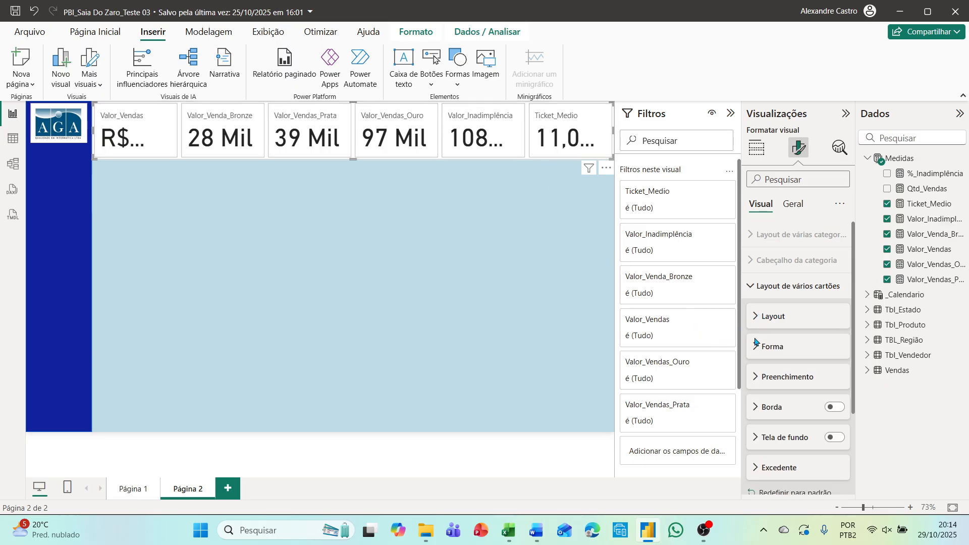
click(756, 378)
click(756, 378)
click(751, 287)
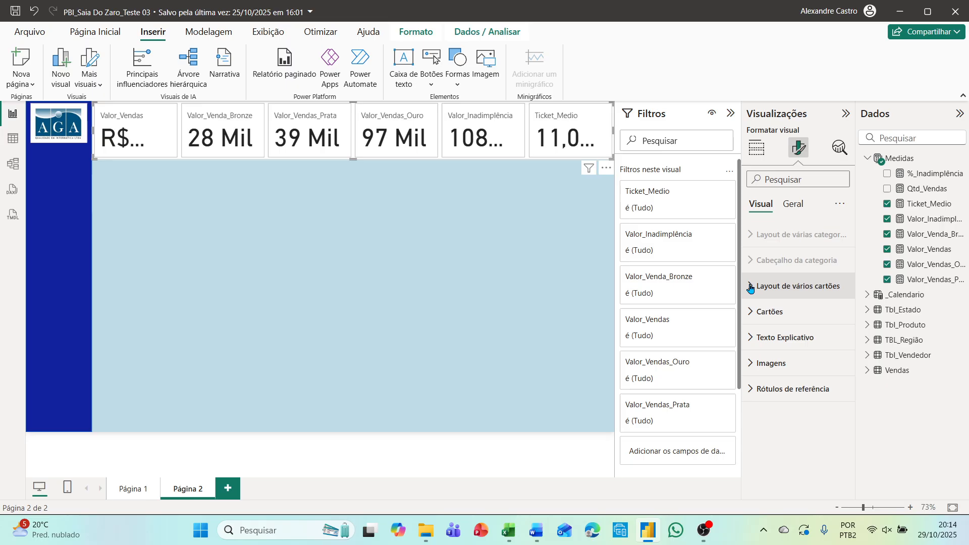
click(751, 313)
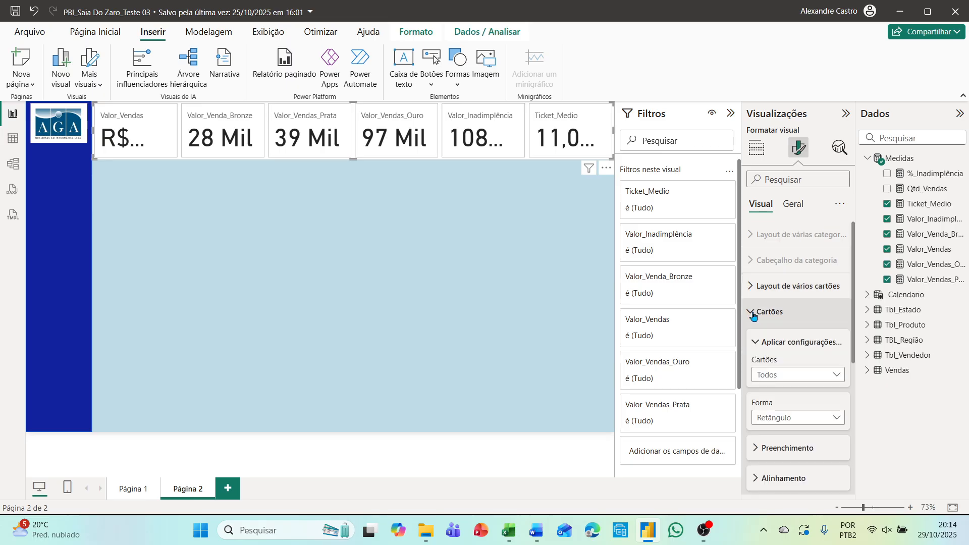
click(838, 378)
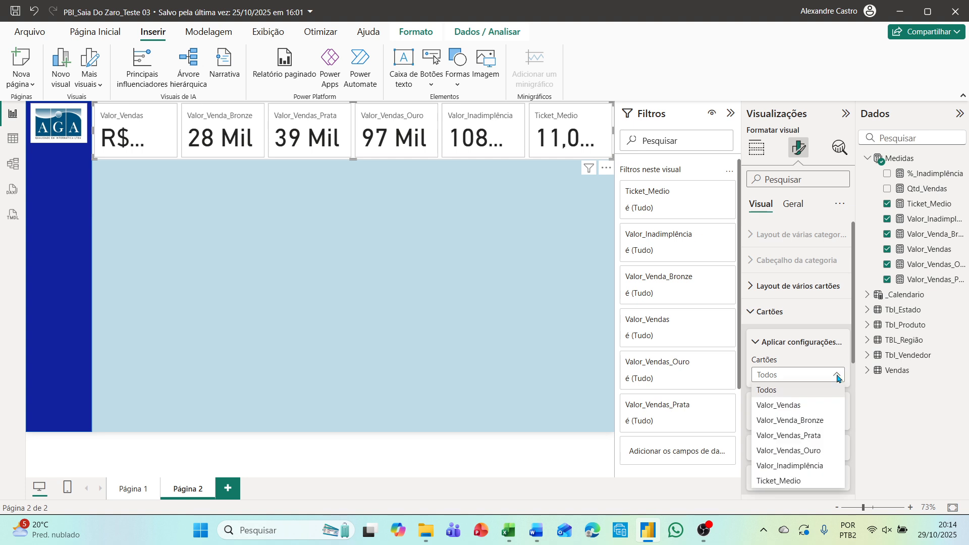
click(794, 393)
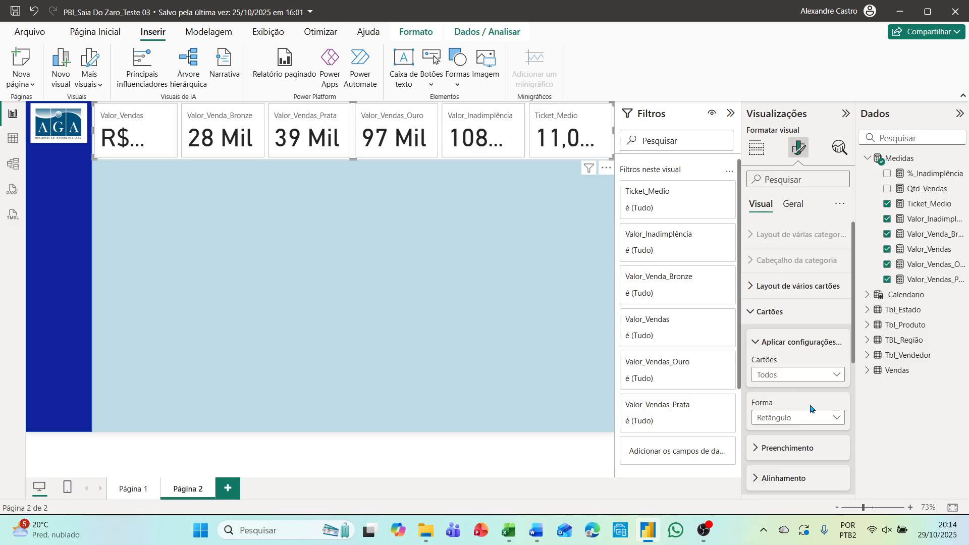
Step: Change the shape of all the cards to Retângulo arredondado
click(839, 421)
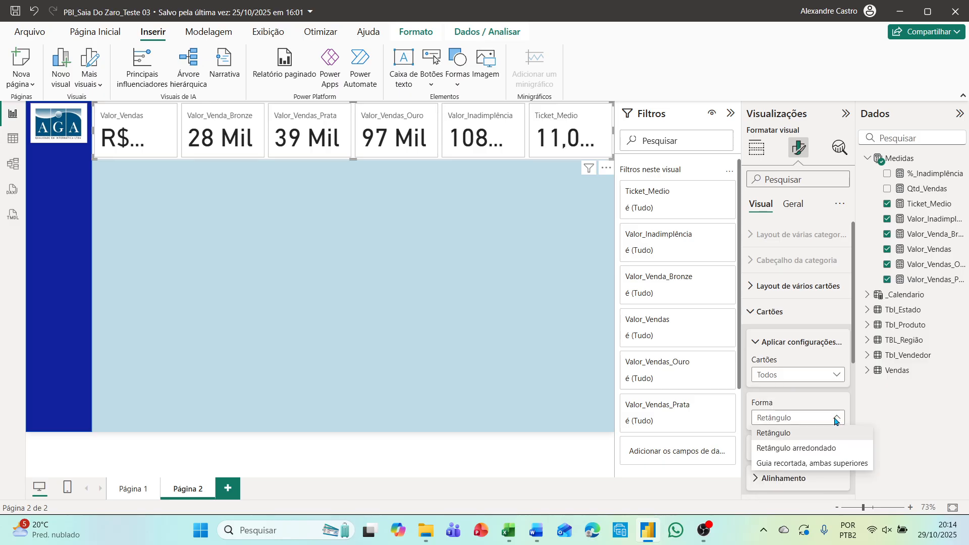
click(798, 449)
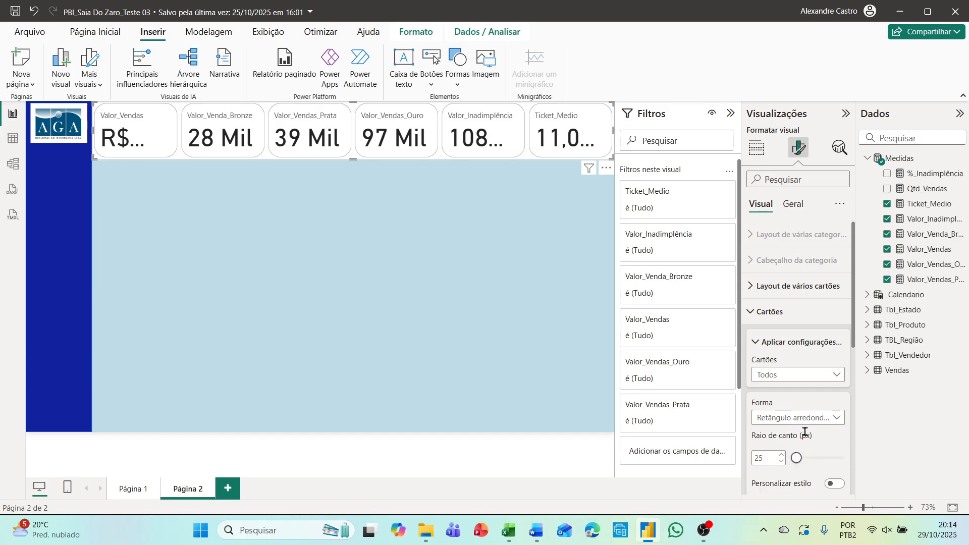
click(839, 420)
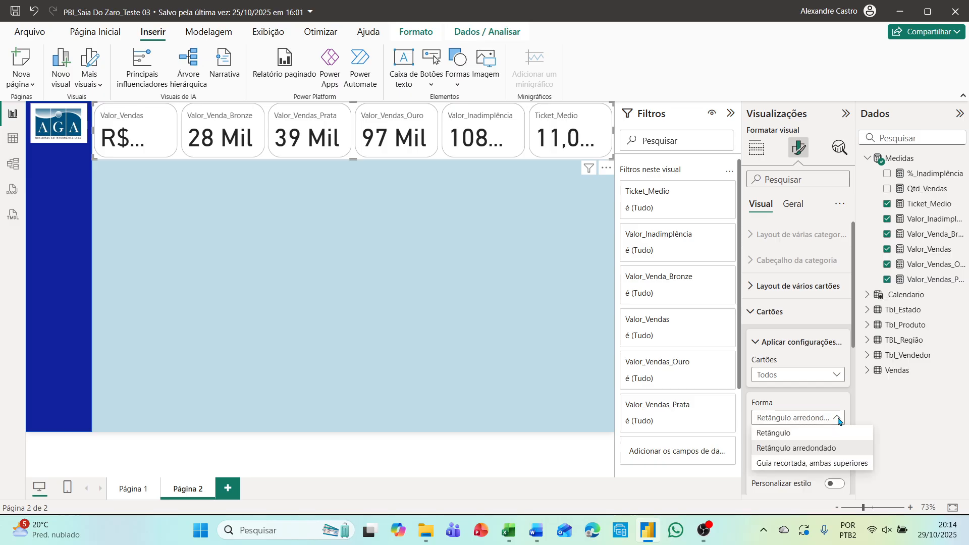
click(756, 343)
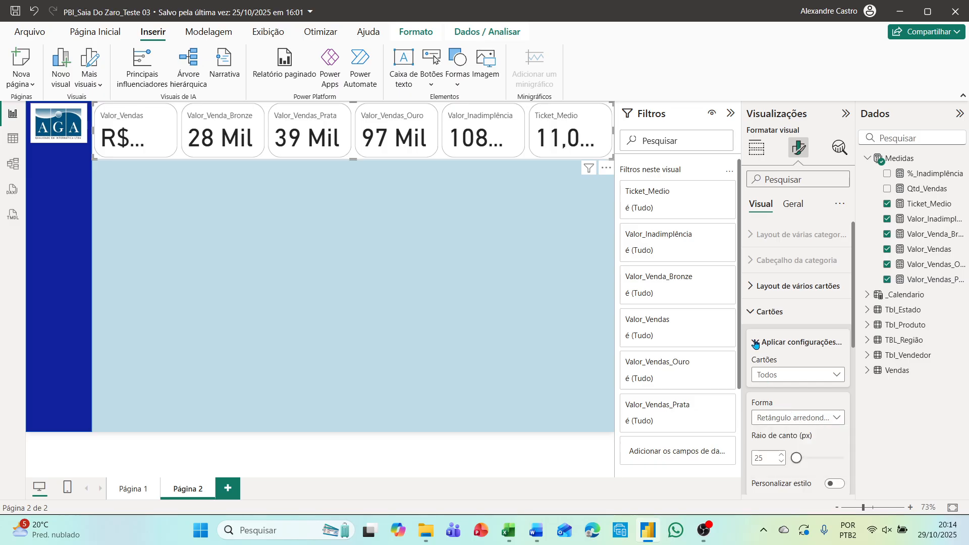
scroll(756, 343, down, 1)
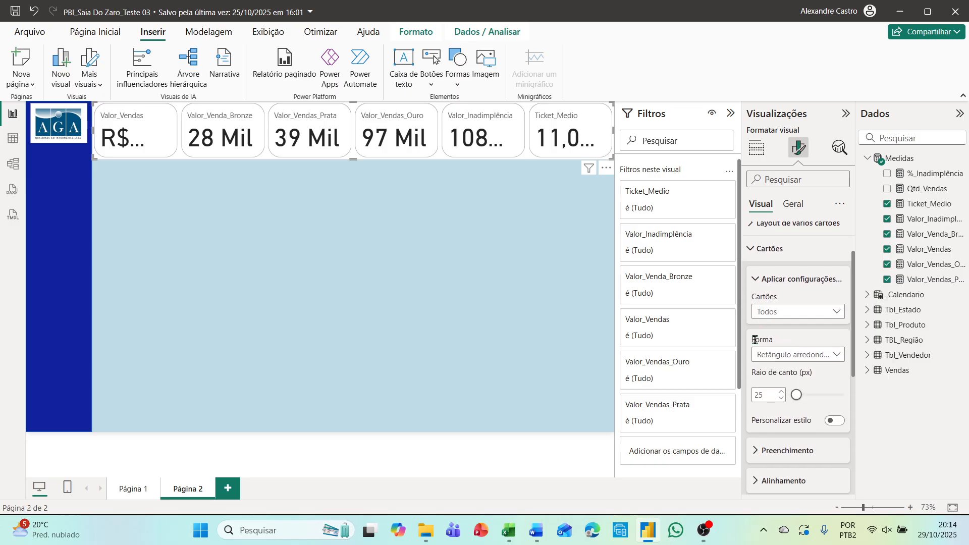
Step: Enable Personalizar estilo for the card shape and set the upper-right and lower-right corner radii to 8 px
click(836, 421)
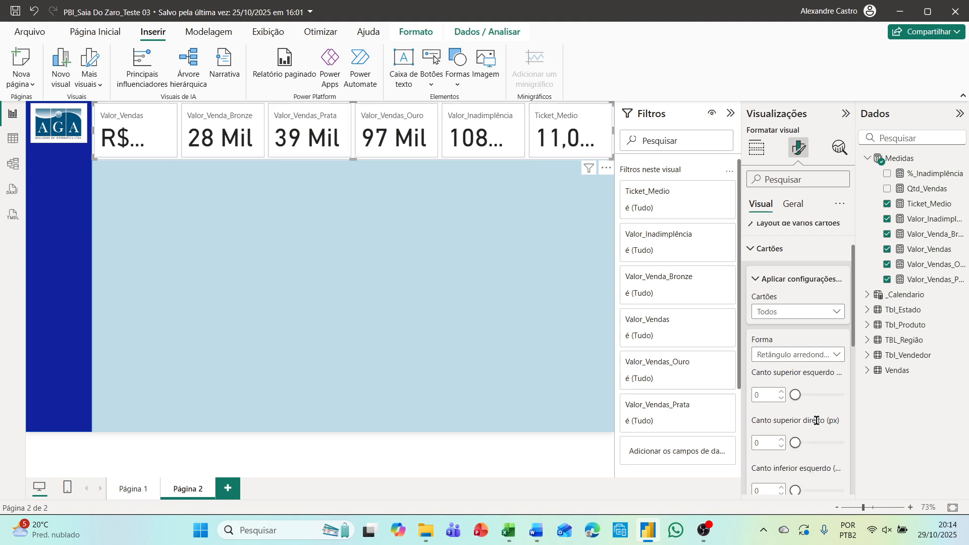
scroll(807, 421, down, 1)
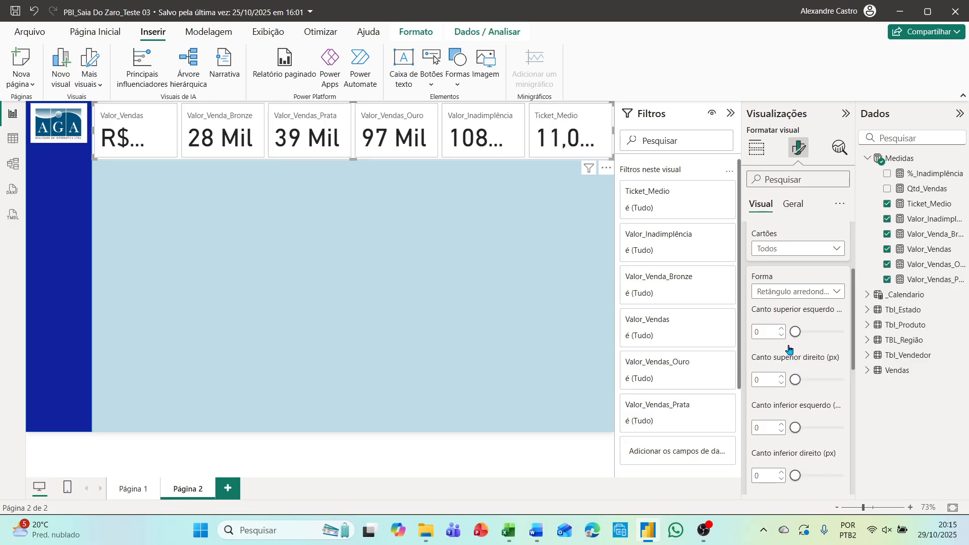
click(782, 377)
scroll(780, 438, down, 1)
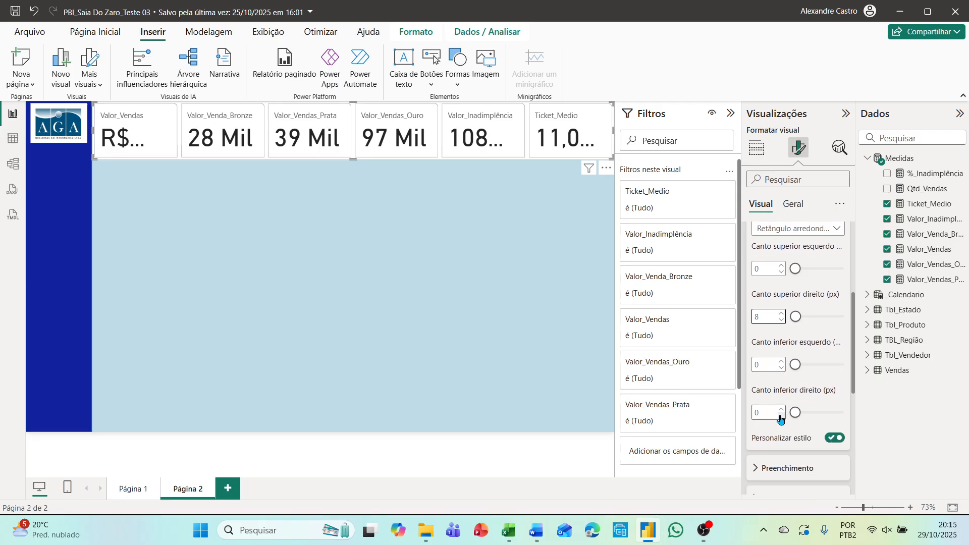
click(781, 417)
scroll(782, 413, down, 3)
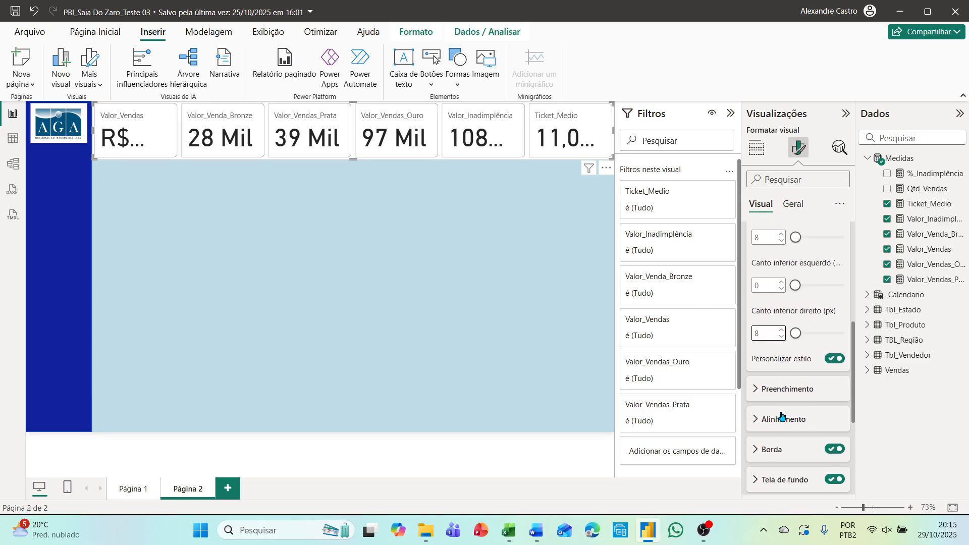
Step: Turn on the cards' accent bar (Barra de destaque) and set its position to Direita
scroll(782, 416, down, 2)
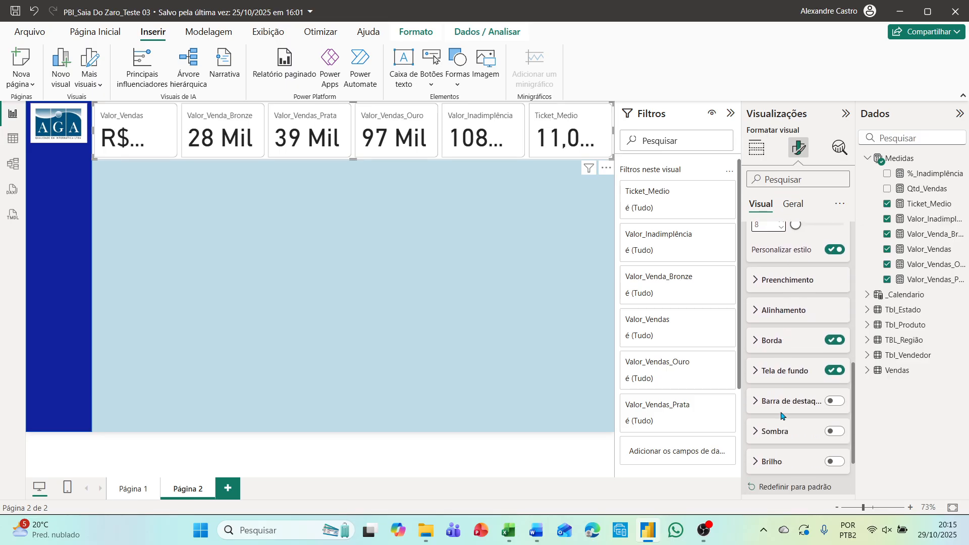
click(836, 401)
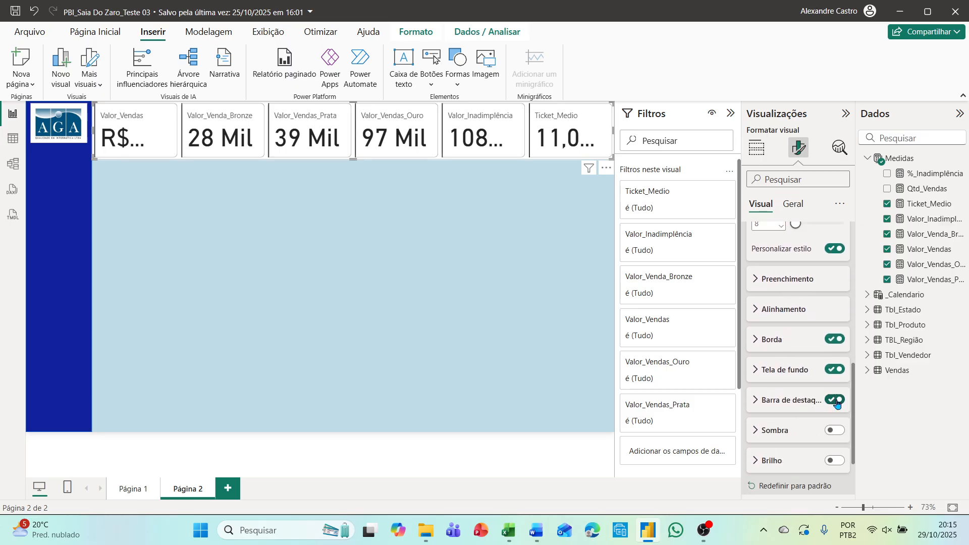
click(756, 401)
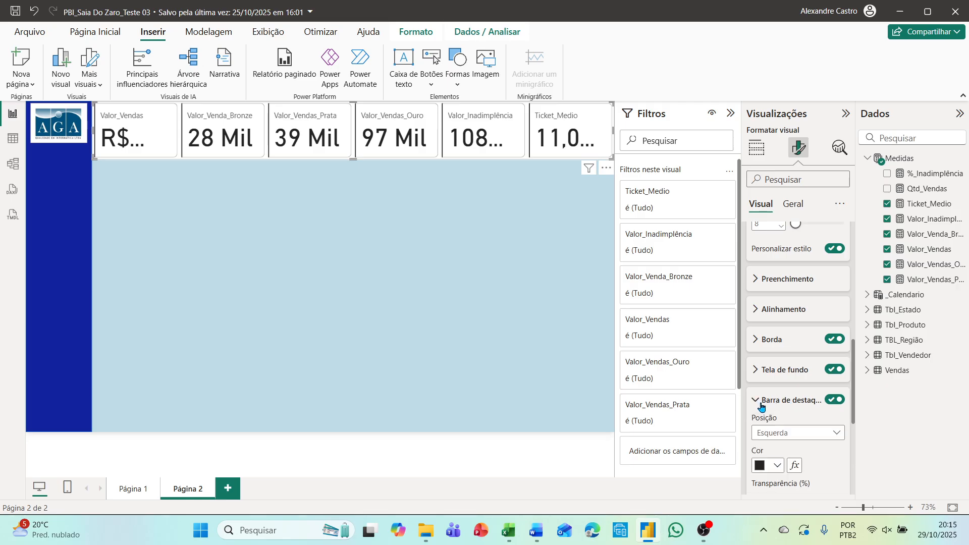
click(835, 434)
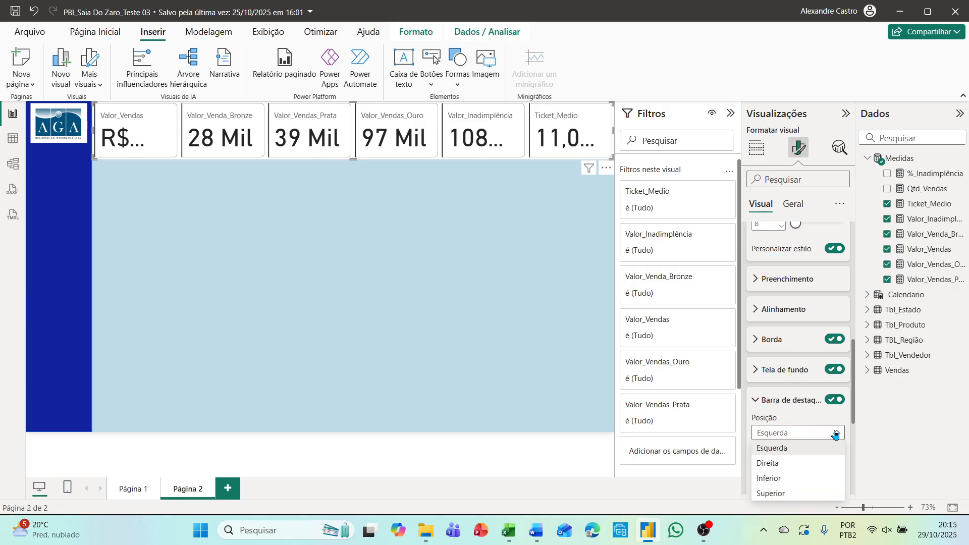
click(788, 463)
Step: Colour the cards' accent bar the same dark blue as the side band and set its width to 5 px
click(778, 465)
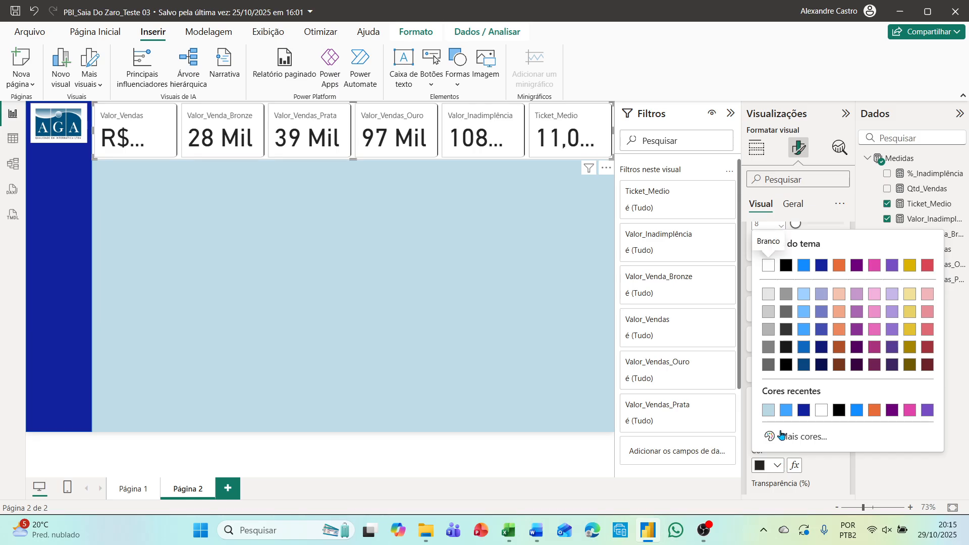
click(801, 412)
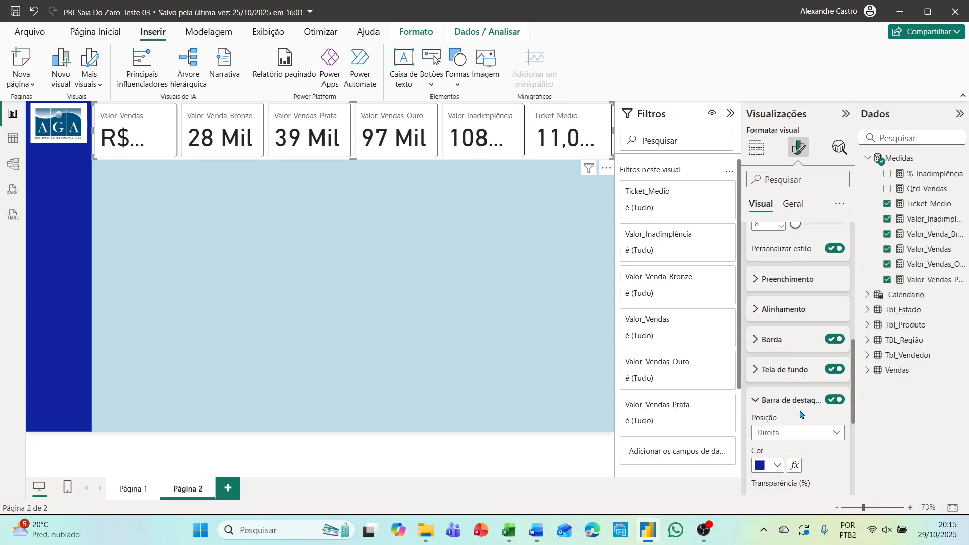
scroll(800, 414, down, 3)
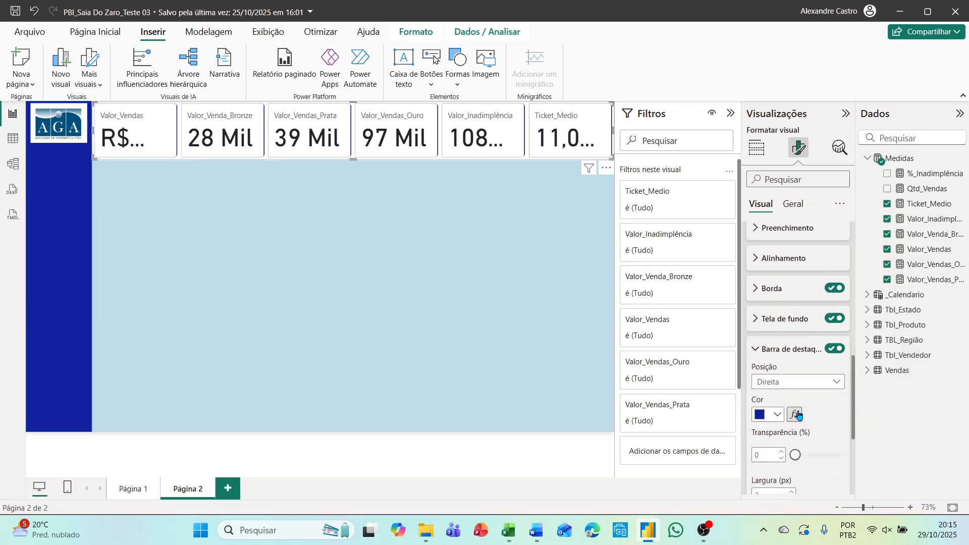
scroll(799, 414, down, 3)
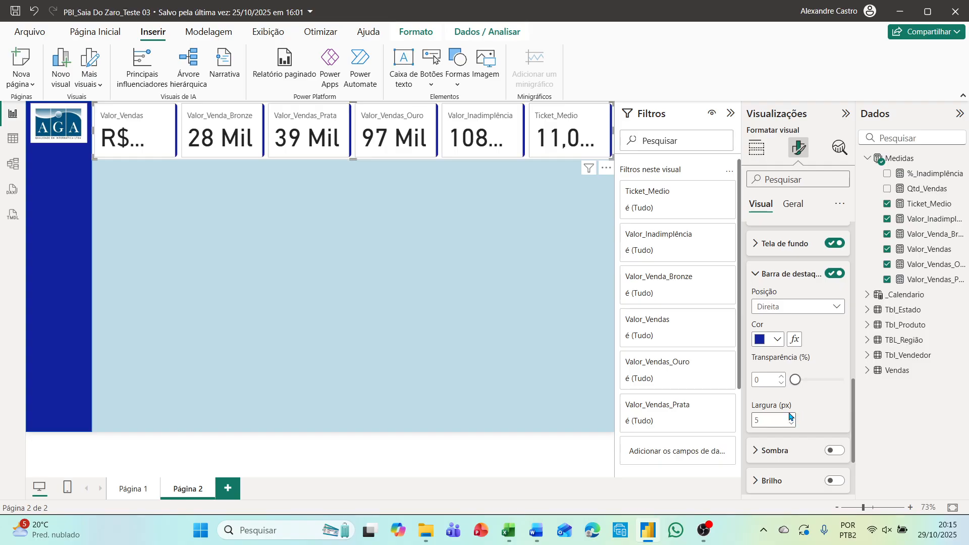
Step: Review the cards' shape, corner radius and Preenchimento size settings
scroll(787, 413, up, 5)
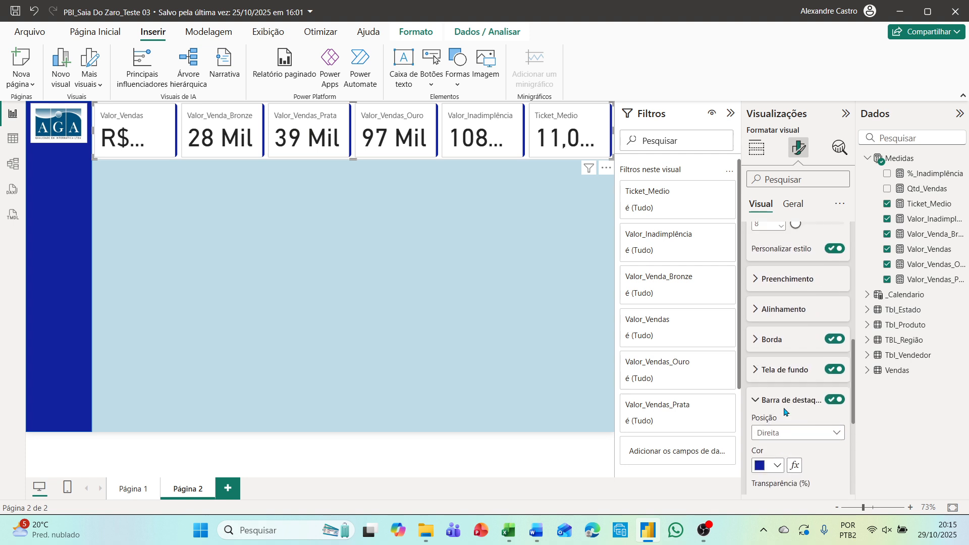
scroll(783, 410, up, 3)
scroll(782, 410, up, 2)
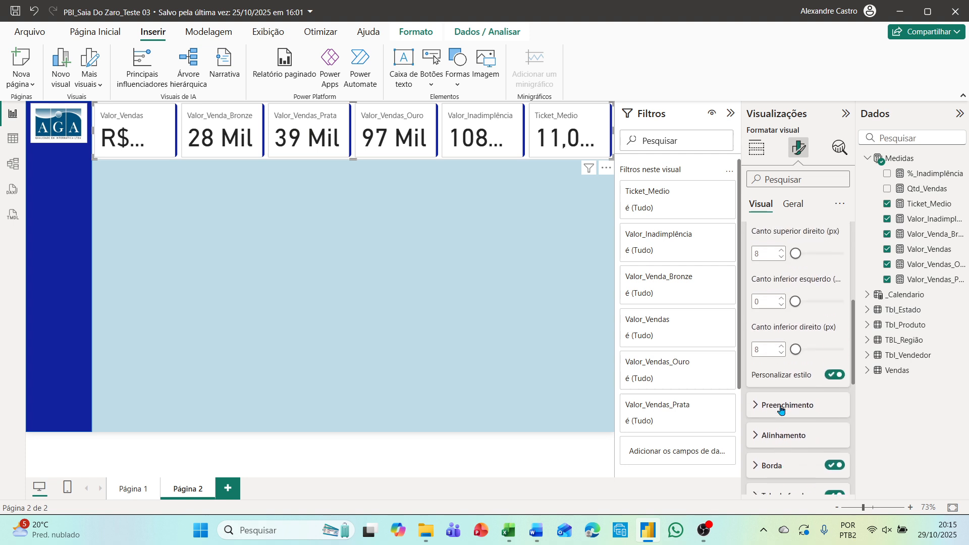
scroll(775, 409, up, 4)
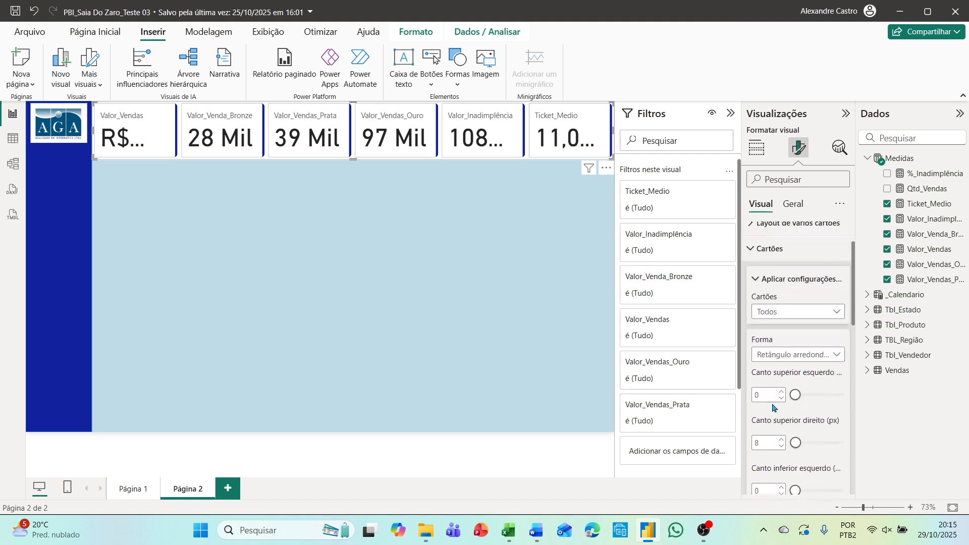
scroll(771, 404, up, 2)
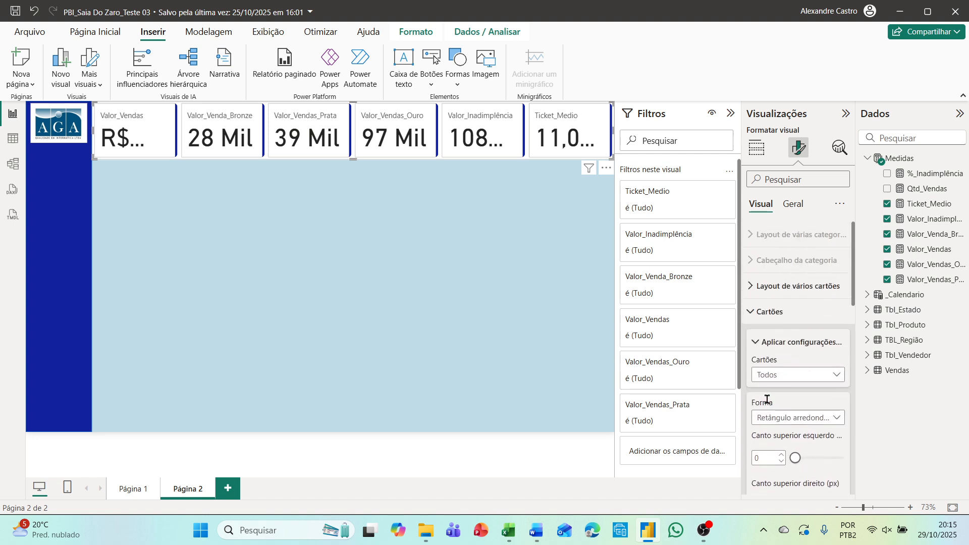
click(756, 346)
scroll(759, 361, down, 2)
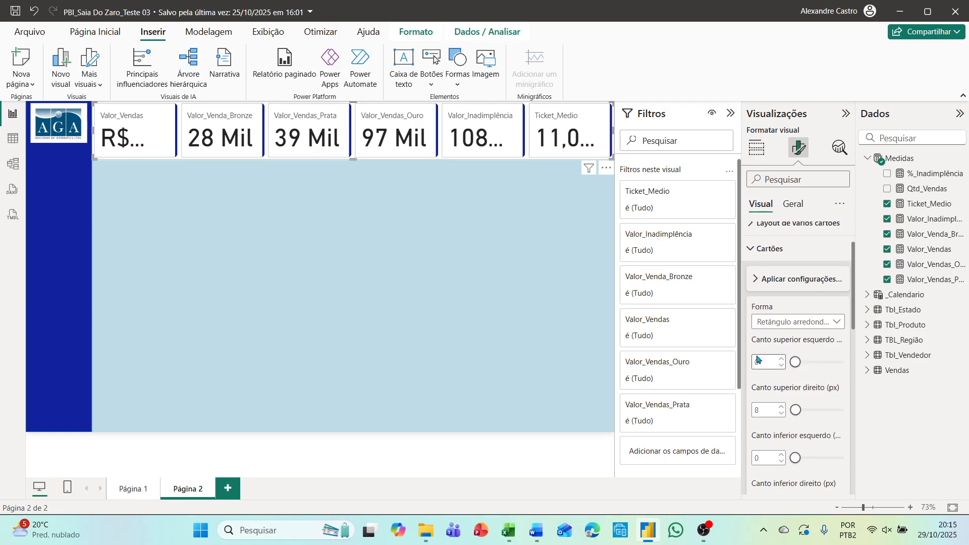
click(757, 281)
scroll(757, 297, down, 5)
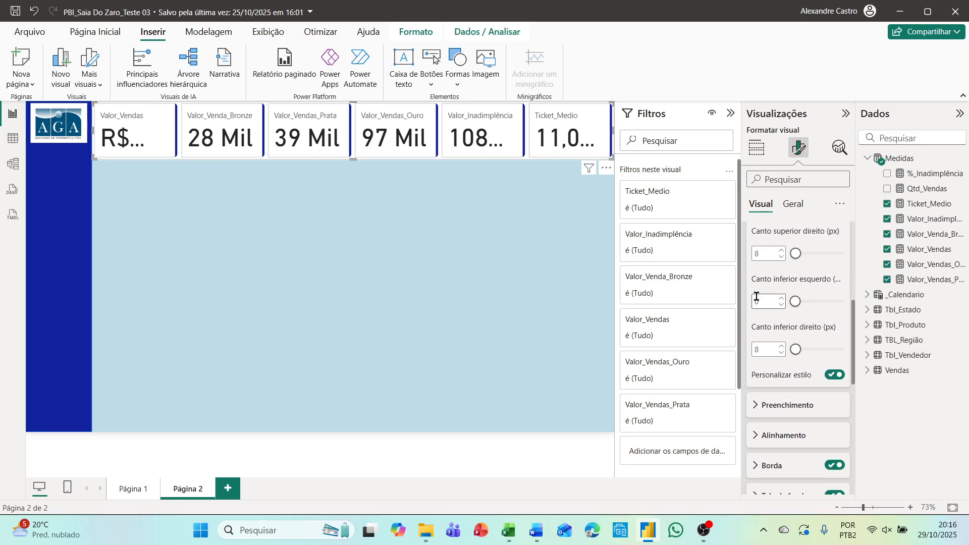
scroll(757, 297, down, 4)
click(757, 281)
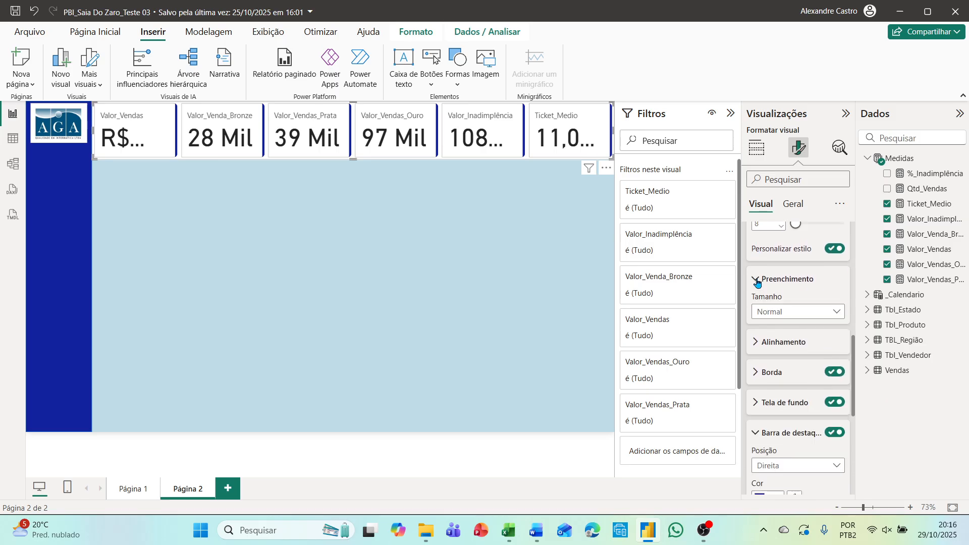
click(758, 282)
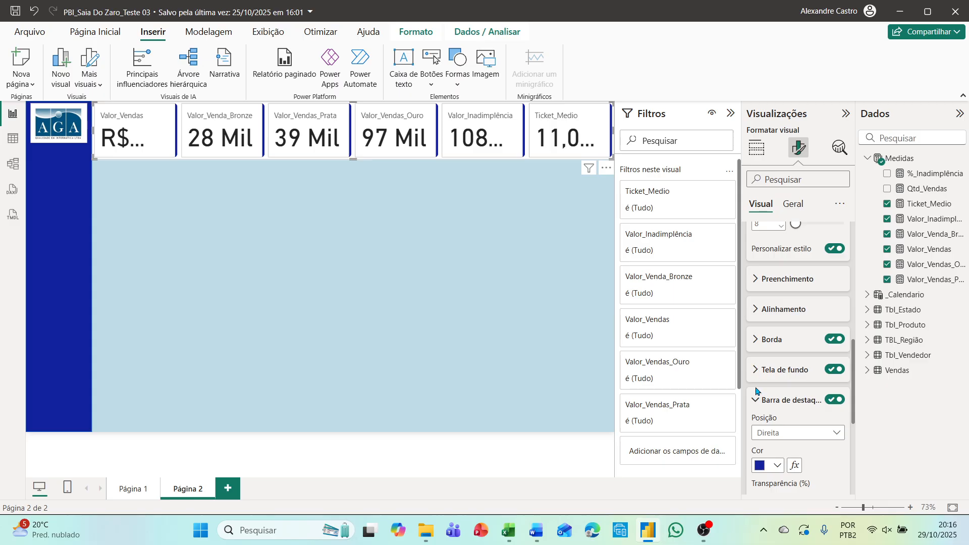
Step: Set the font of the Texto Explicativo values on all cards to Segoe UI
scroll(756, 374, down, 5)
scroll(754, 389, down, 1)
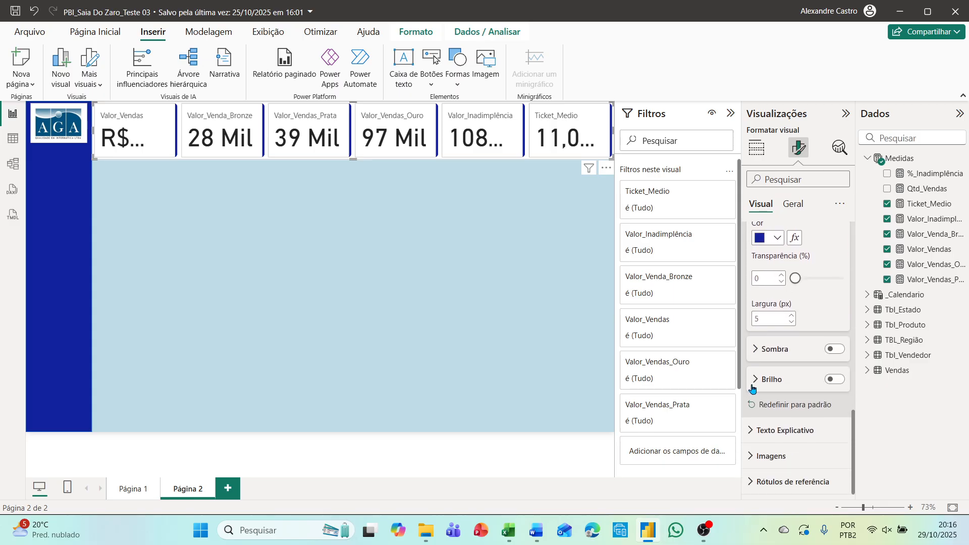
click(752, 432)
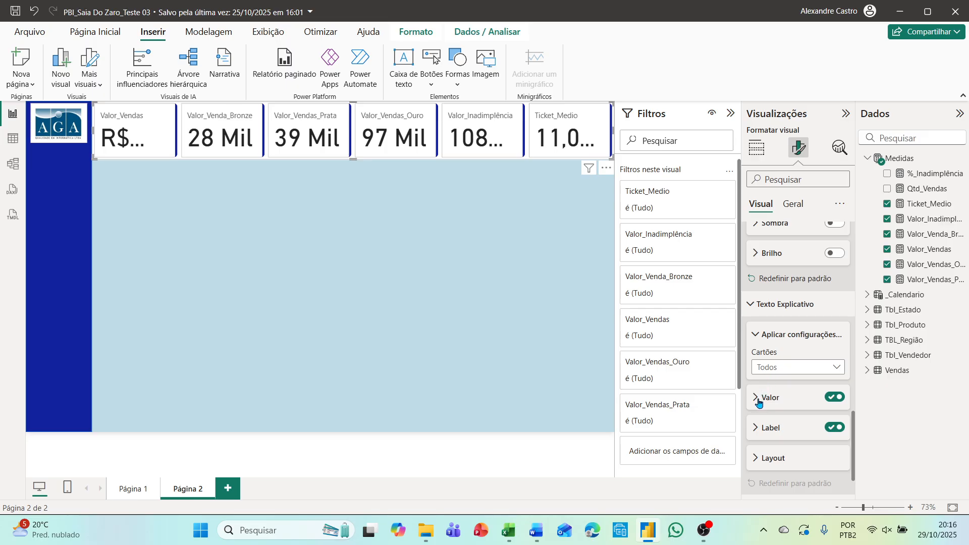
click(758, 402)
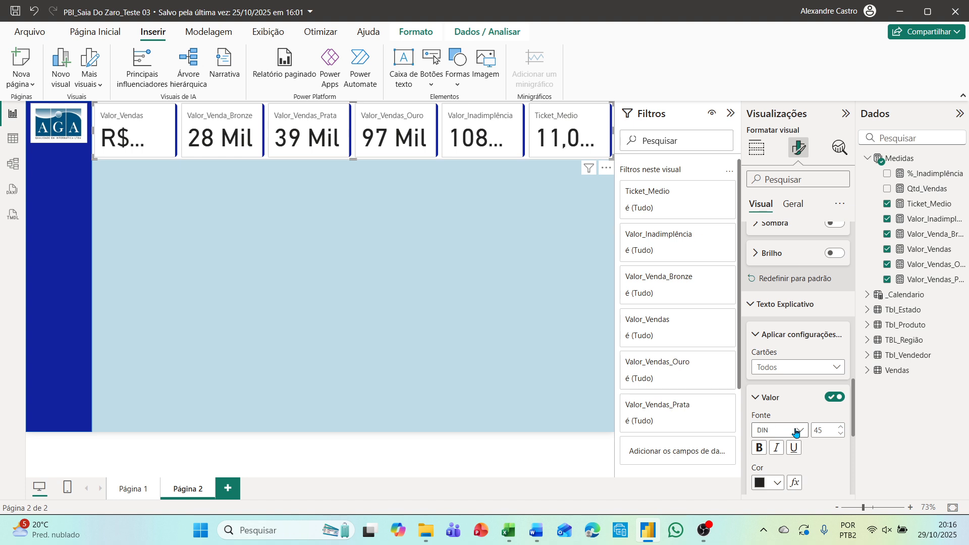
scroll(796, 433, down, 1)
click(802, 368)
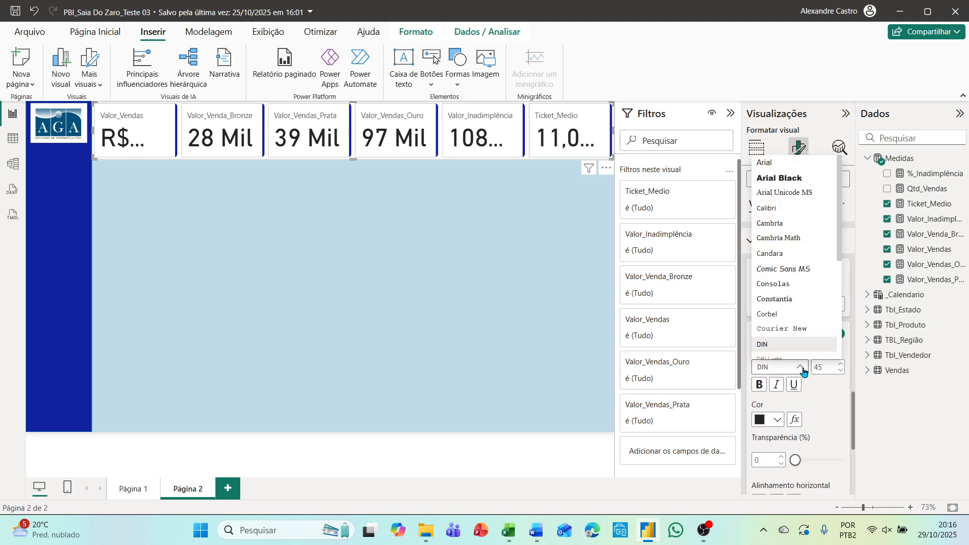
scroll(795, 353, down, 3)
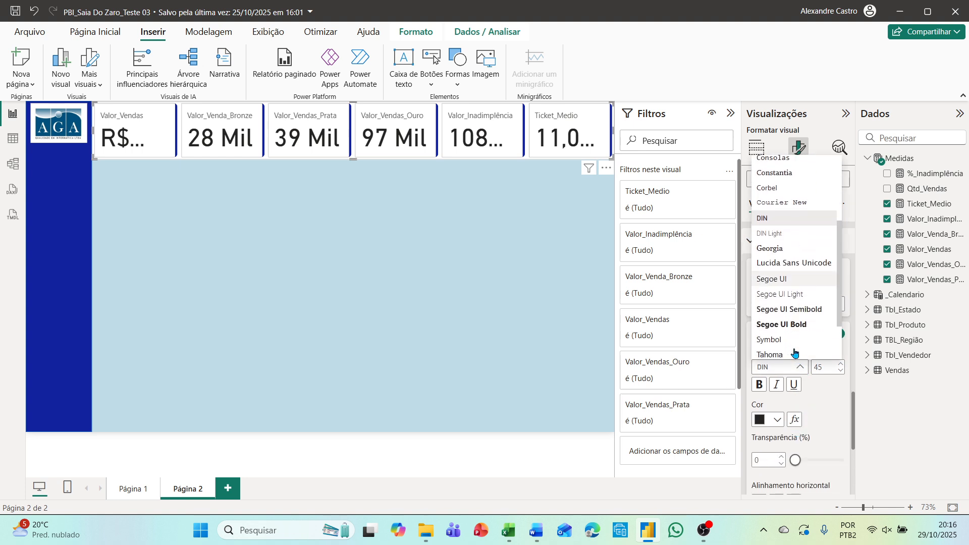
click(777, 280)
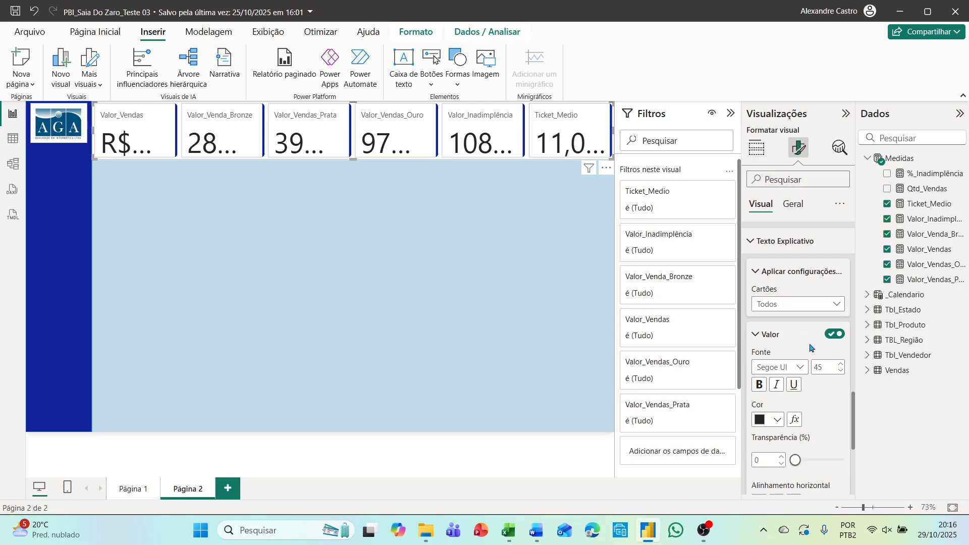
Step: Set the font size of the card values to 20
double_click(829, 365)
text(25)
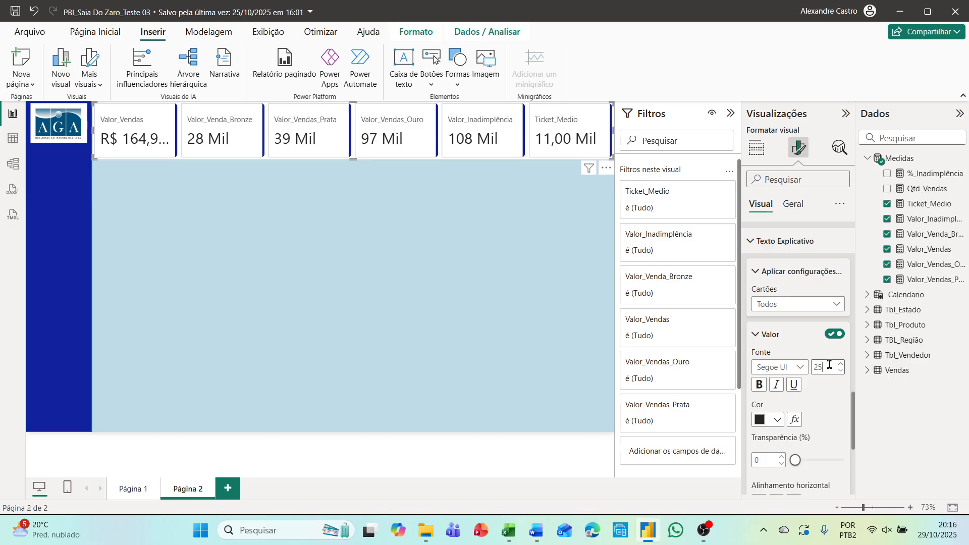
click(829, 365)
key(BackSpace)
text(0)
key(Return)
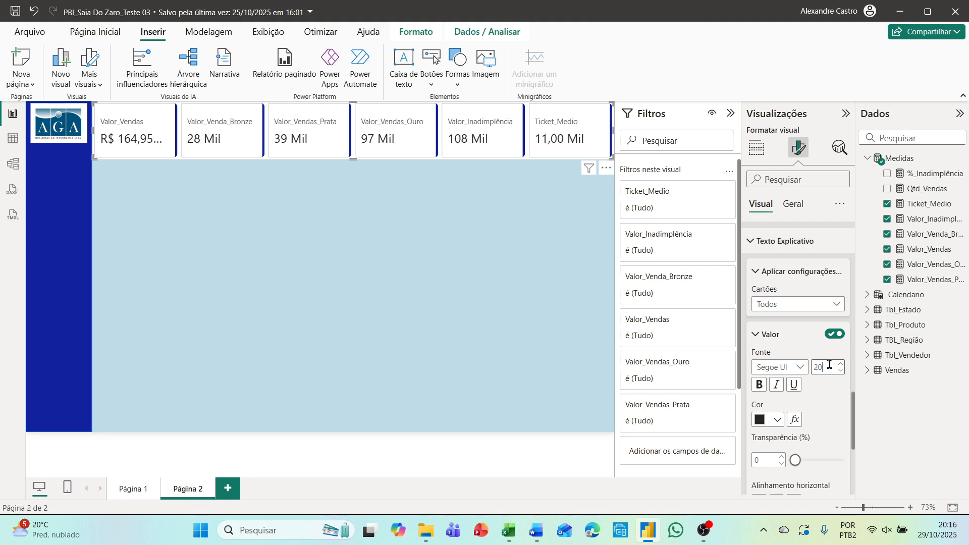
Step: Make the values on all cards bold and colour them the same dark blue as the side band
click(761, 385)
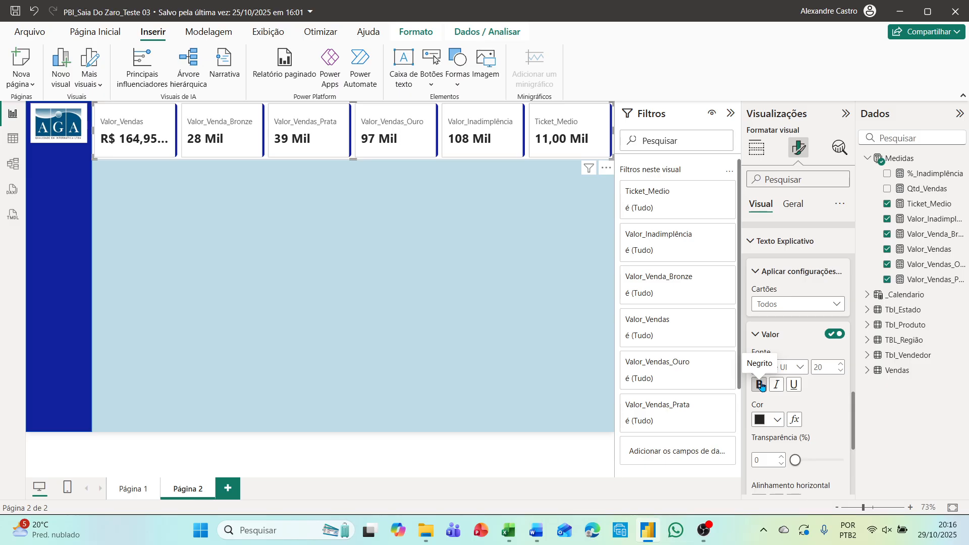
click(777, 420)
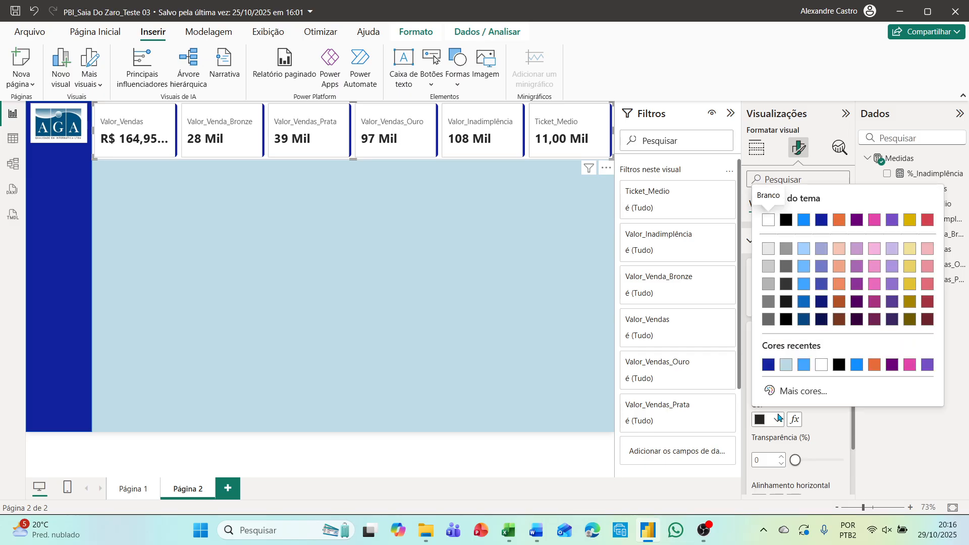
click(769, 364)
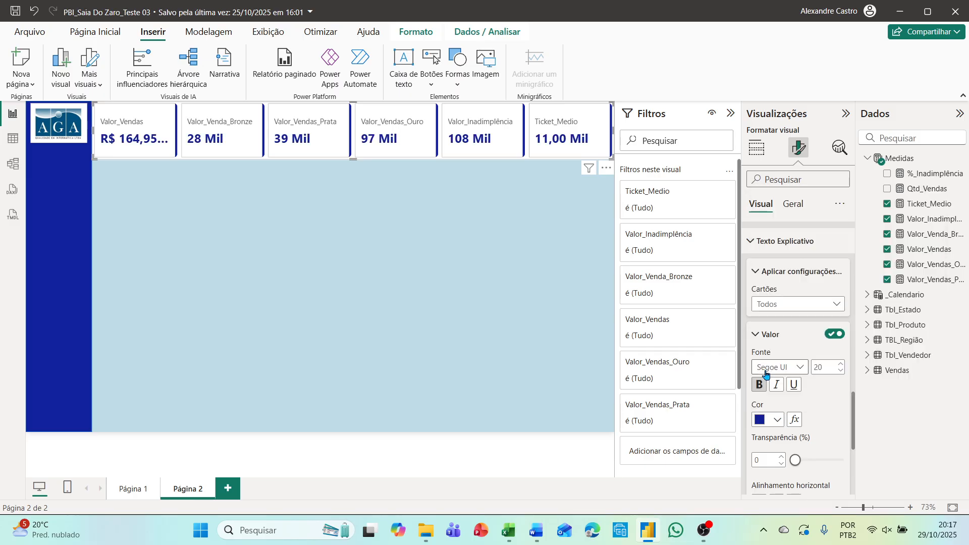
Step: Make the labels on all cards bold and colour them the same dark blue as the values
scroll(766, 376, down, 4)
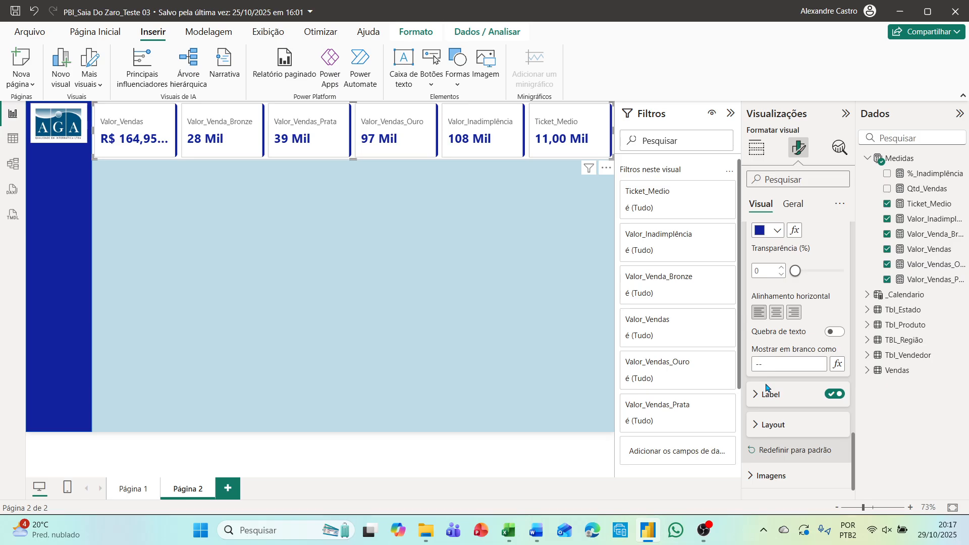
click(760, 396)
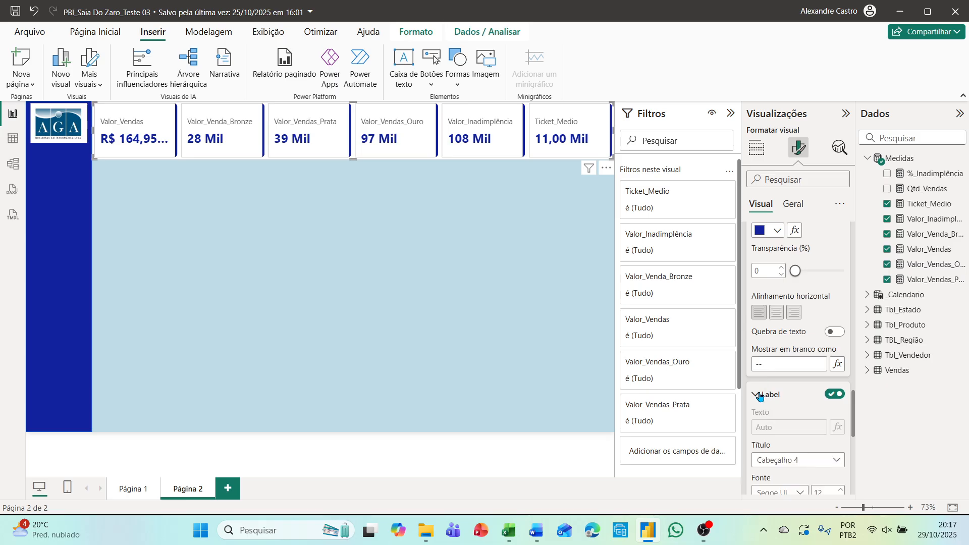
scroll(761, 395, down, 1)
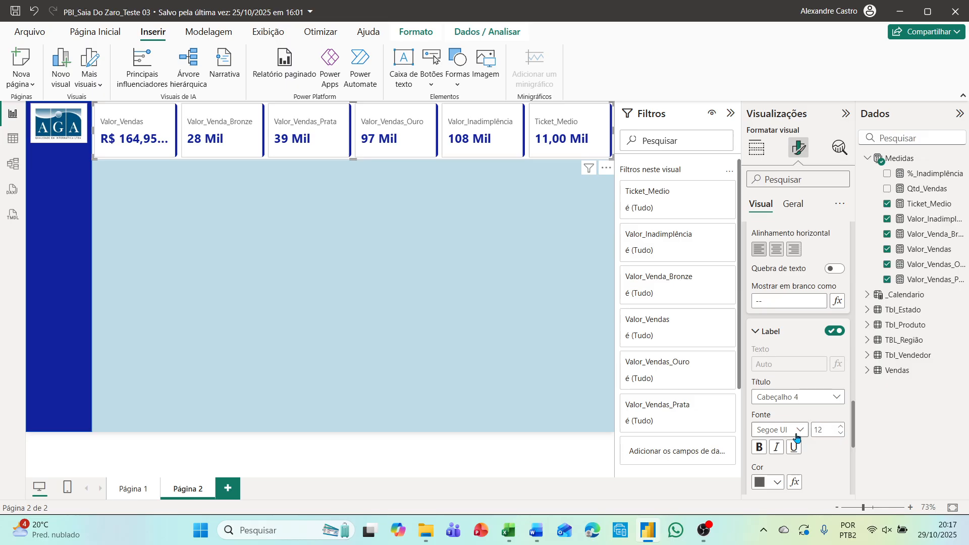
click(761, 449)
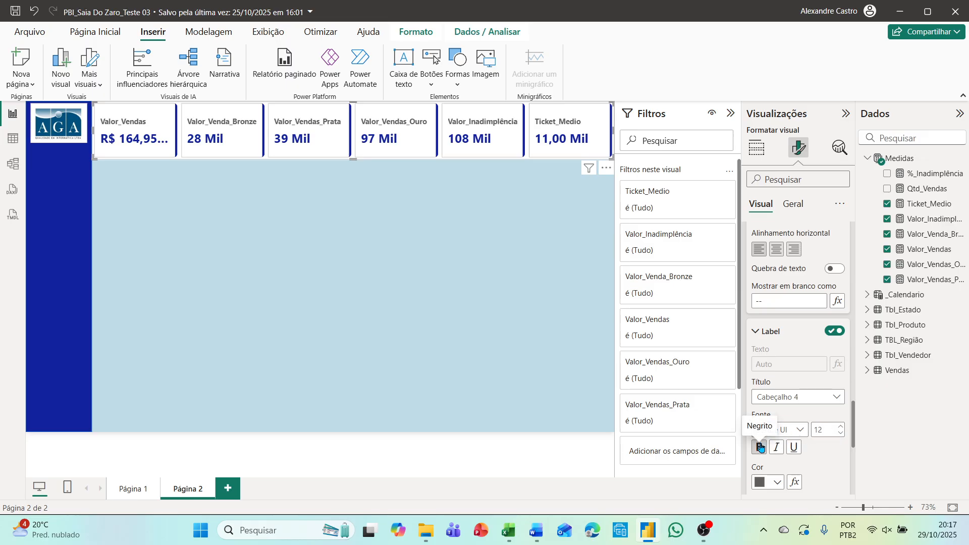
scroll(761, 449, down, 3)
click(776, 422)
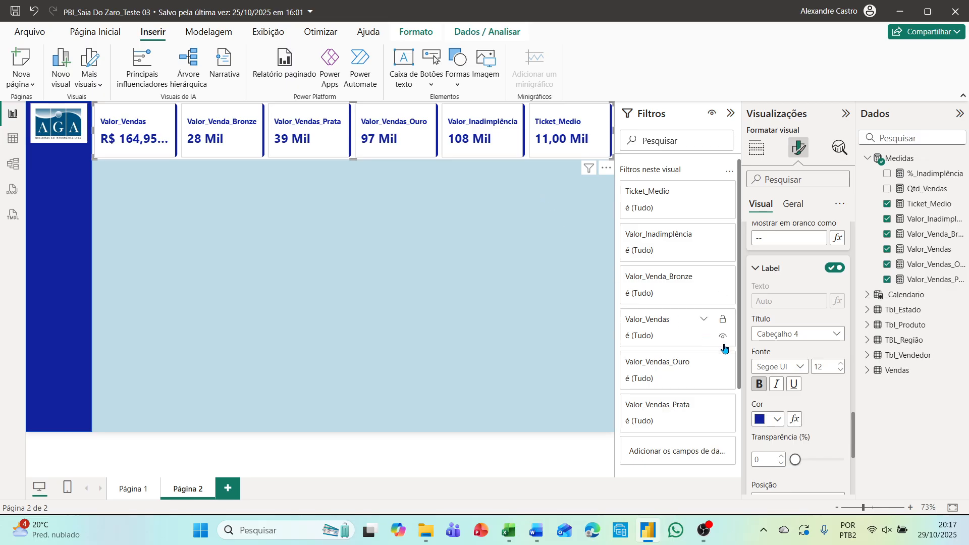
scroll(725, 348, down, 3)
scroll(773, 374, down, 2)
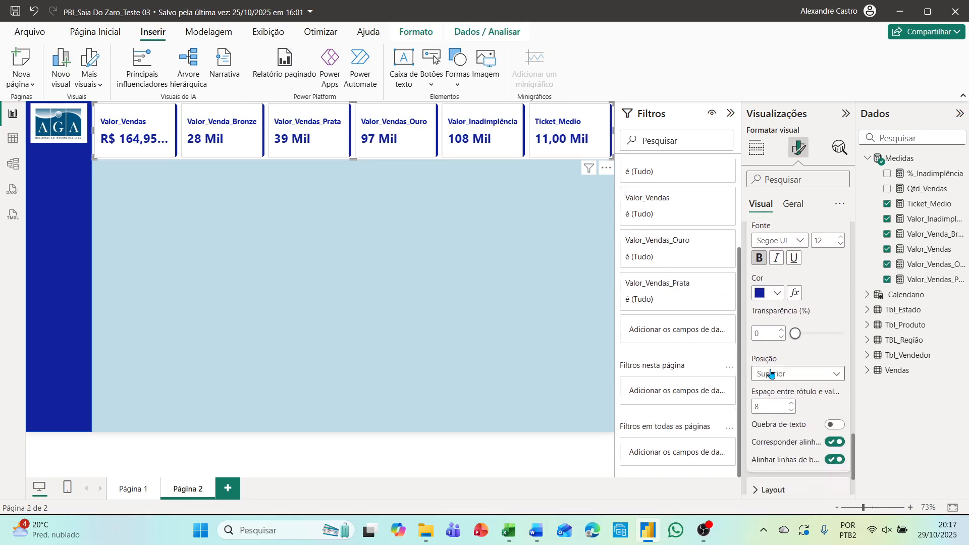
scroll(770, 372, down, 2)
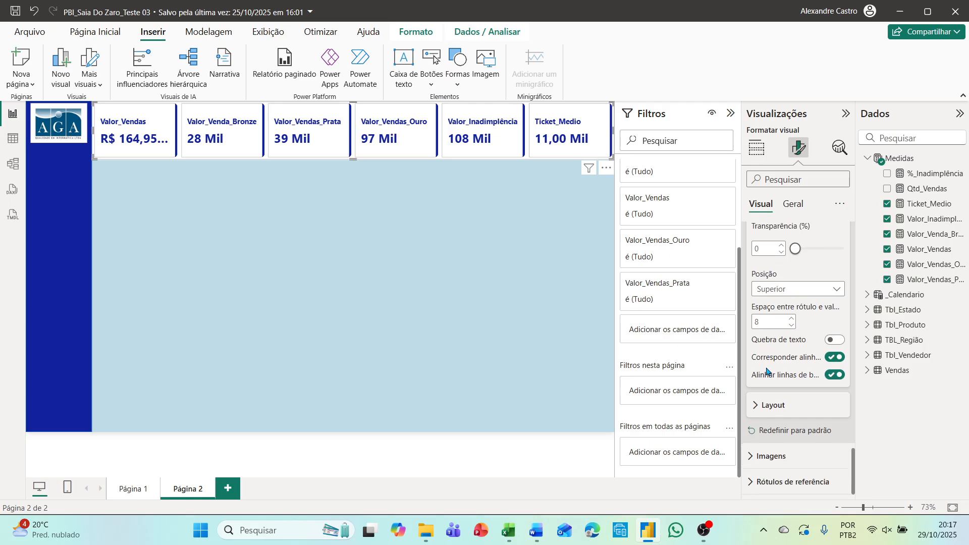
scroll(766, 371, up, 1)
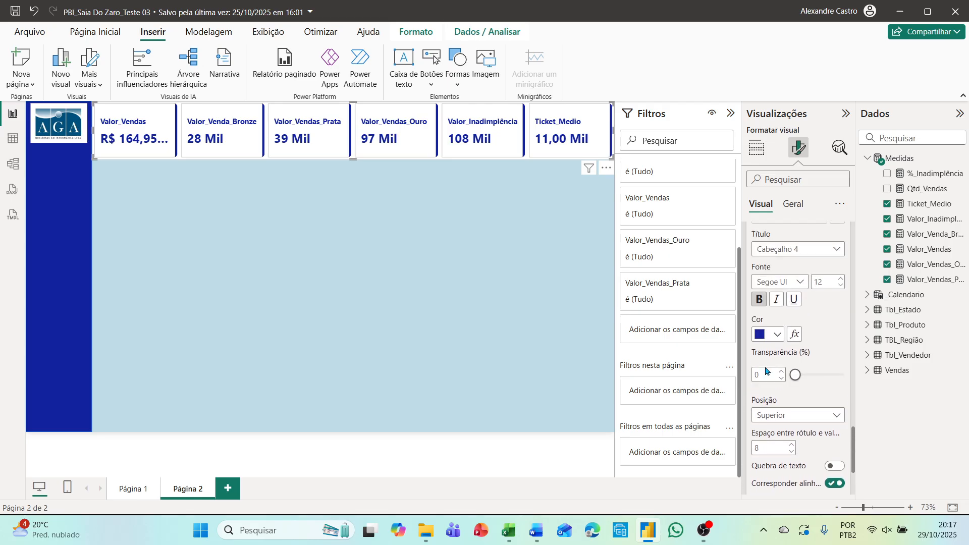
Step: Insert a stacked bar chart, shrink it to less than half the page width, and place it mid-height near the side band
click(412, 192)
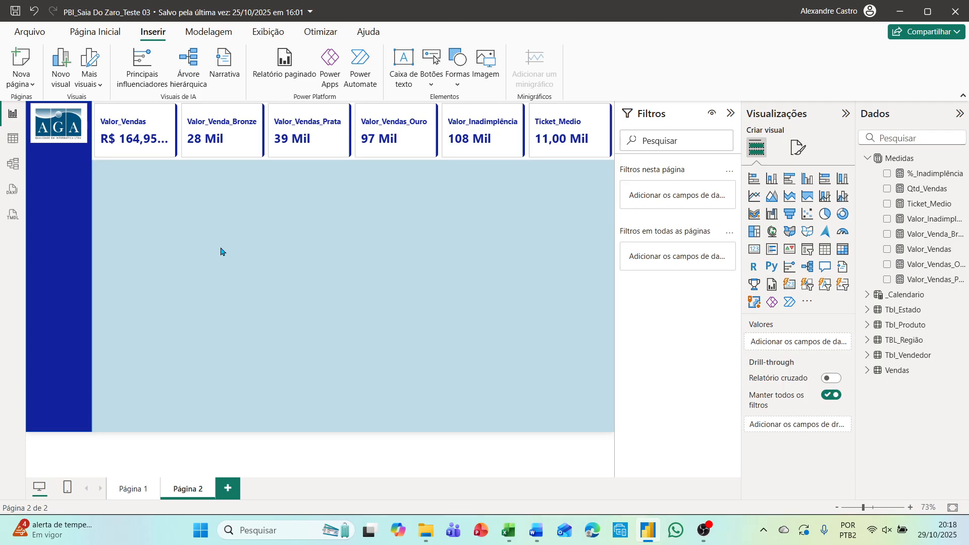
click(754, 184)
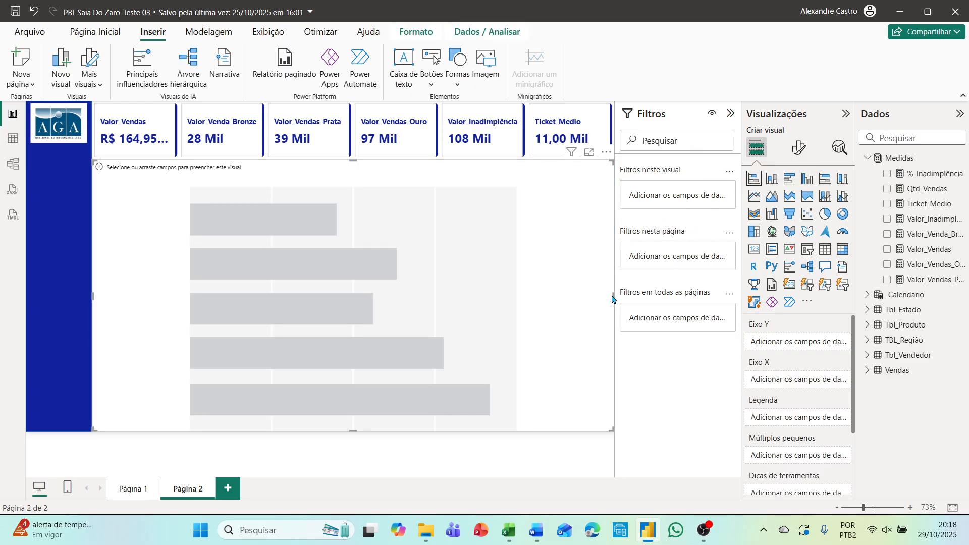
drag(613, 289, 268, 257)
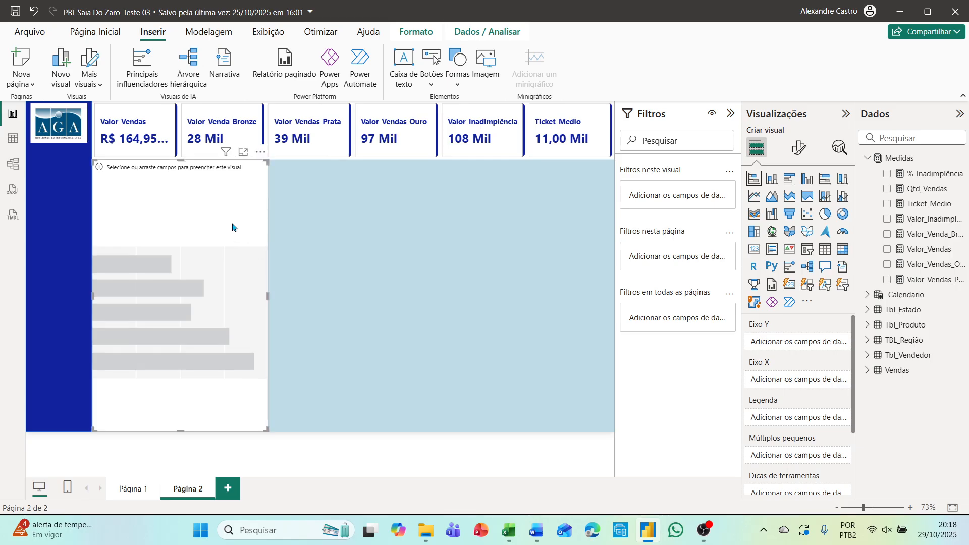
drag(178, 162, 181, 228)
drag(179, 433, 189, 372)
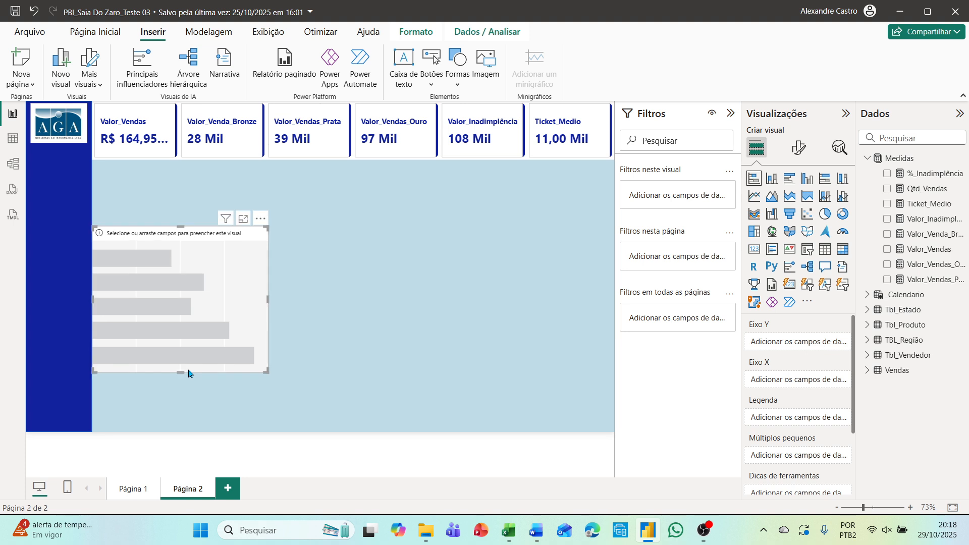
drag(189, 326, 211, 326)
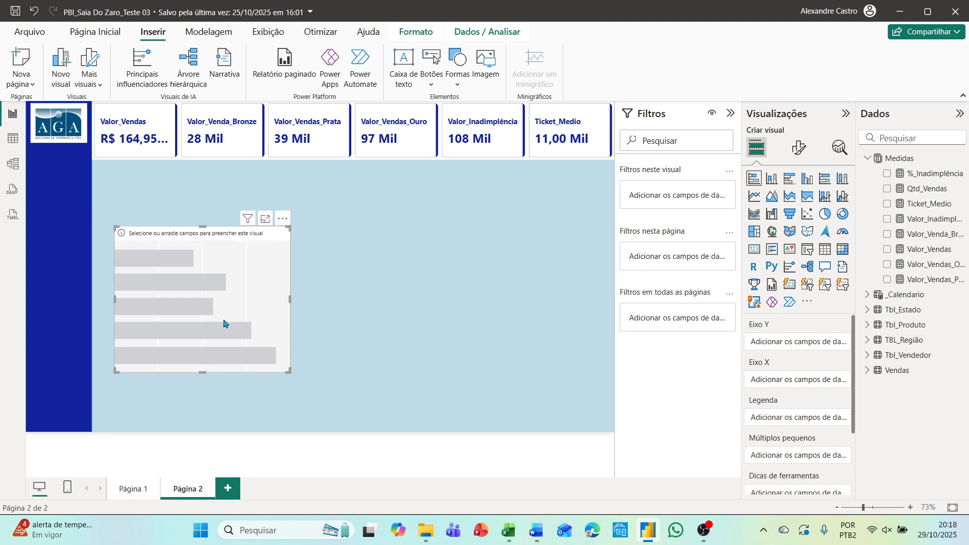
drag(291, 297, 313, 303)
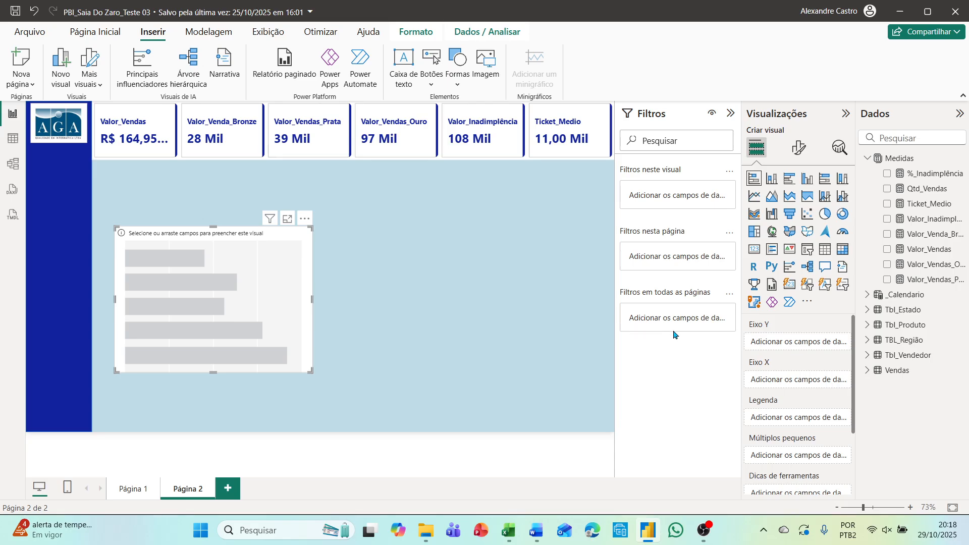
Step: Add a second stacked bar chart, match its size to the first, and place it beside the first at the same height
click(467, 296)
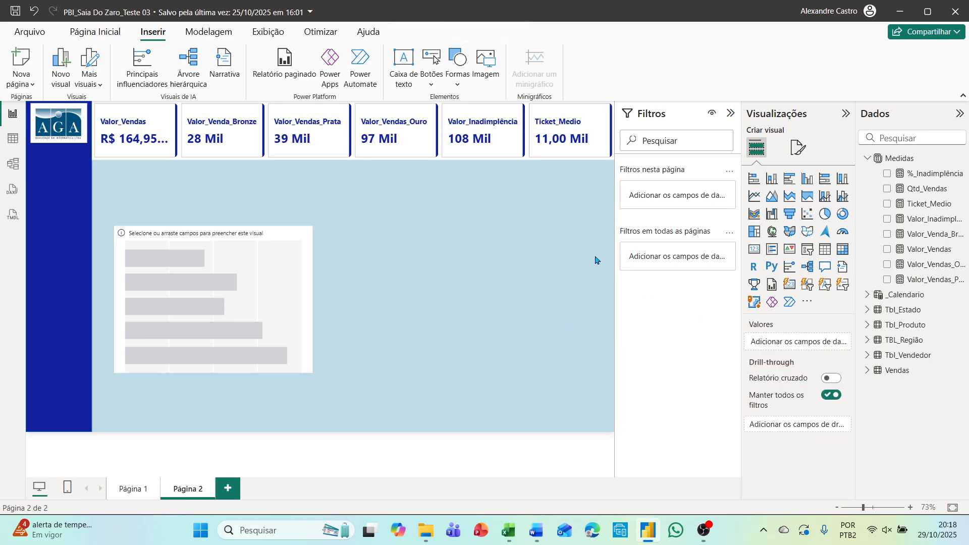
click(754, 179)
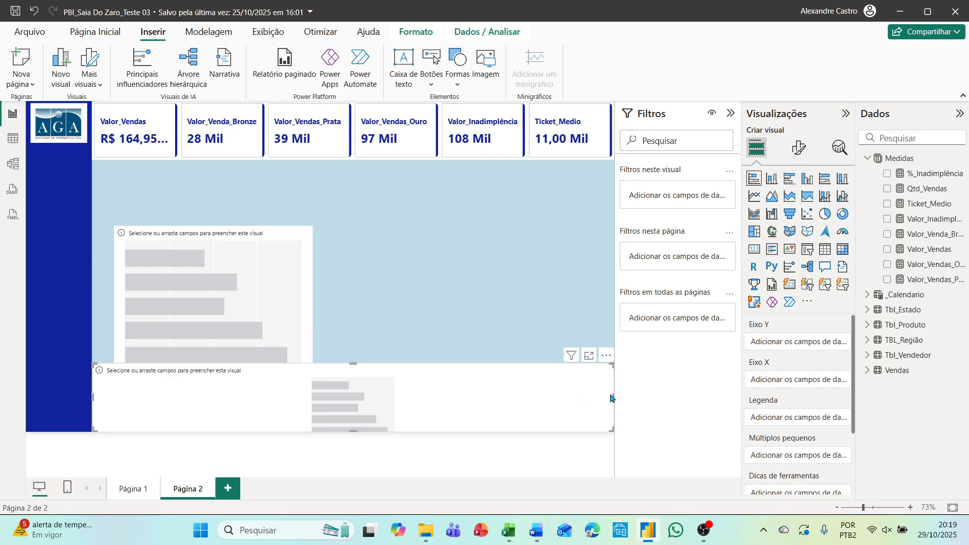
drag(613, 398, 310, 258)
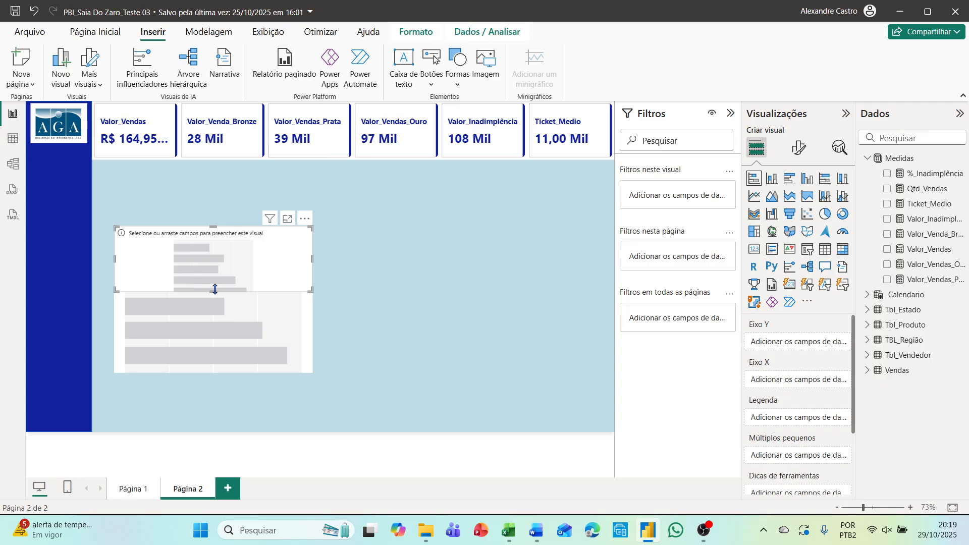
drag(215, 289, 213, 373)
key(ctrl+c)
key(ctrl+v)
drag(223, 331, 468, 328)
Step: Fill the bar chart nearest the side band with Vendedor on the Y axis and Valor_Vendas on the X axis
click(290, 300)
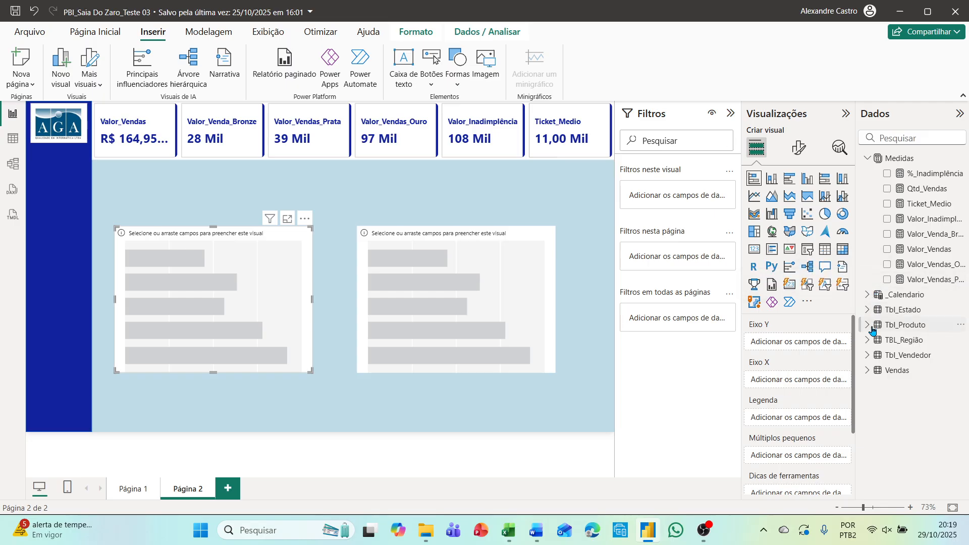
click(868, 355)
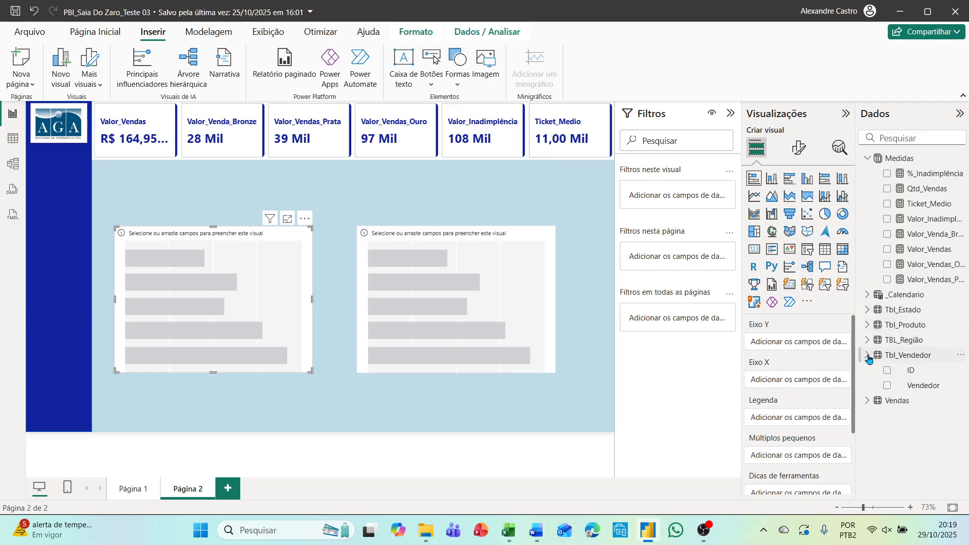
click(887, 387)
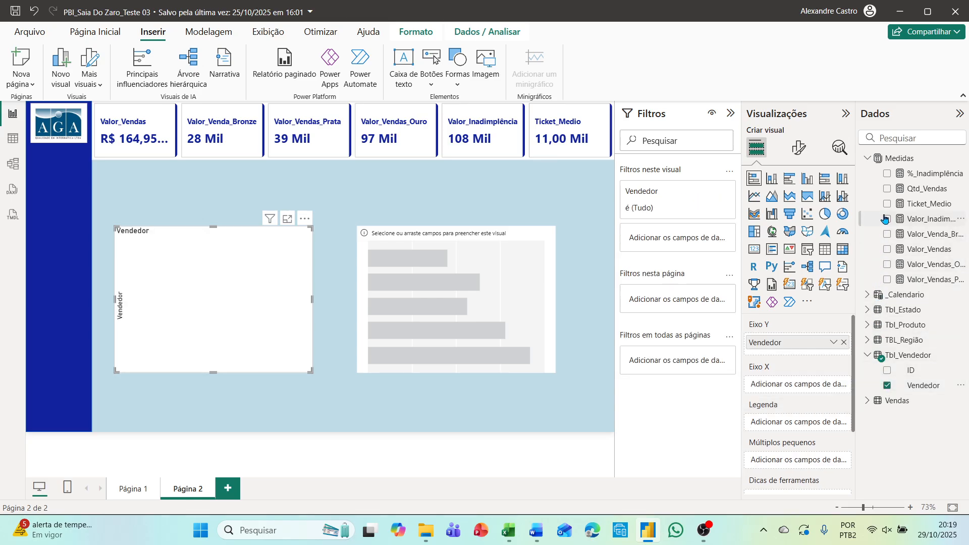
click(888, 250)
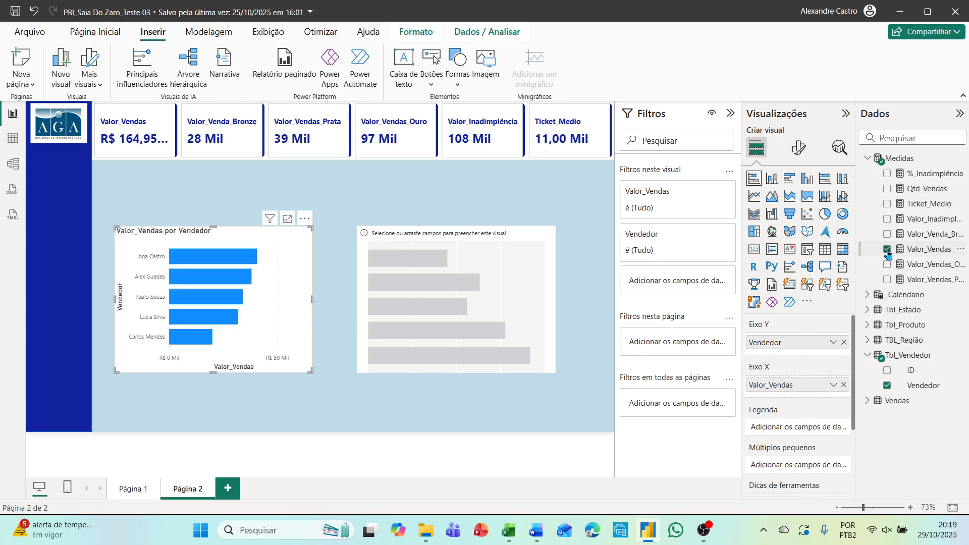
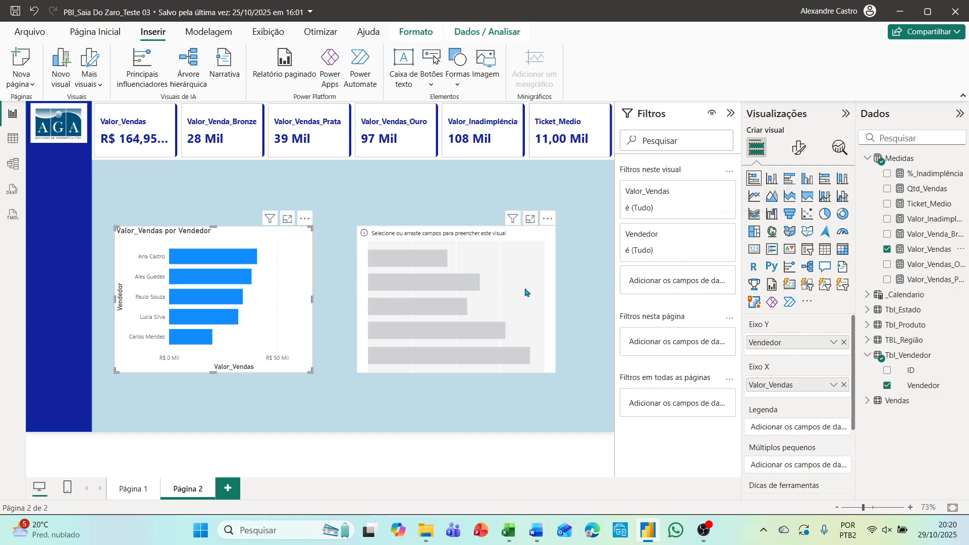
Step: Fill the empty second bar chart with Vendedor on the Y axis and %_Inadimplência on the X axis
click(486, 286)
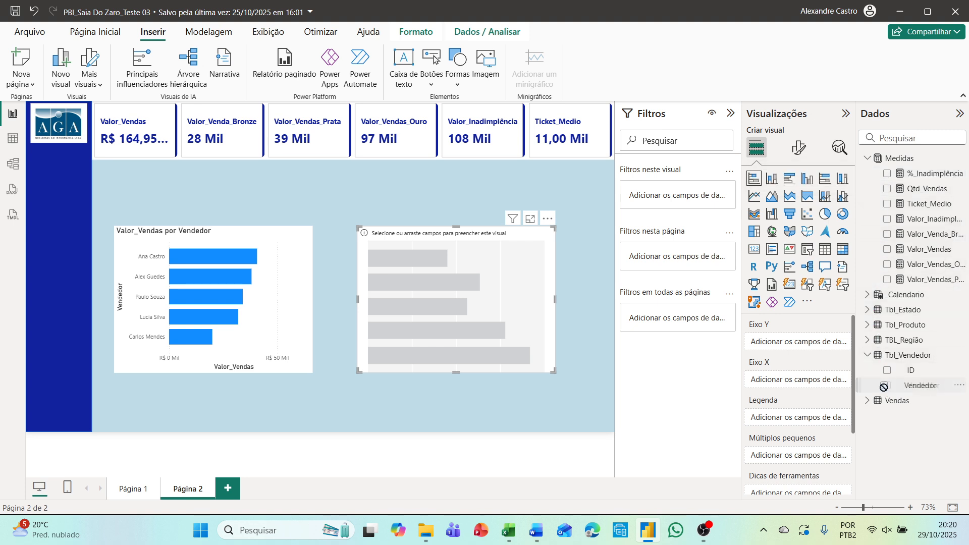
drag(888, 391, 451, 304)
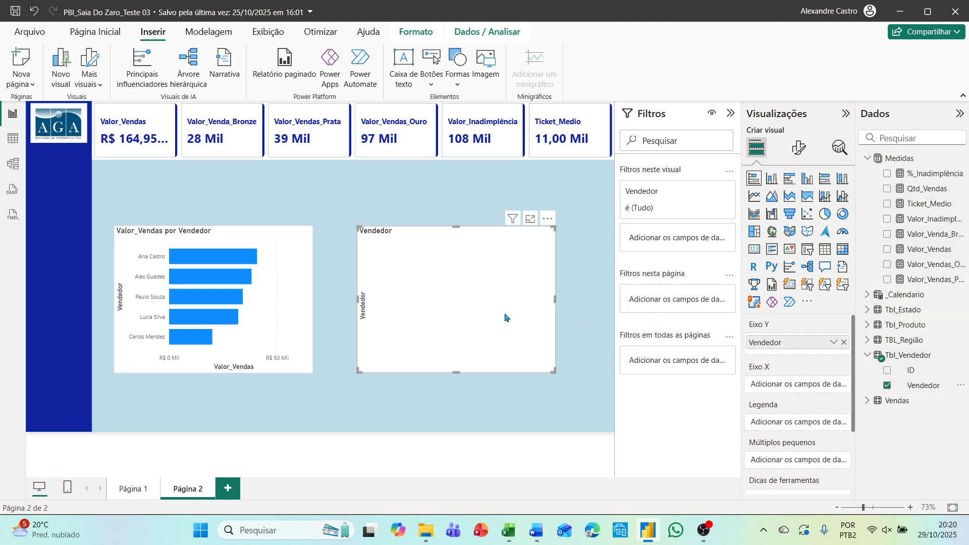
drag(889, 176, 504, 285)
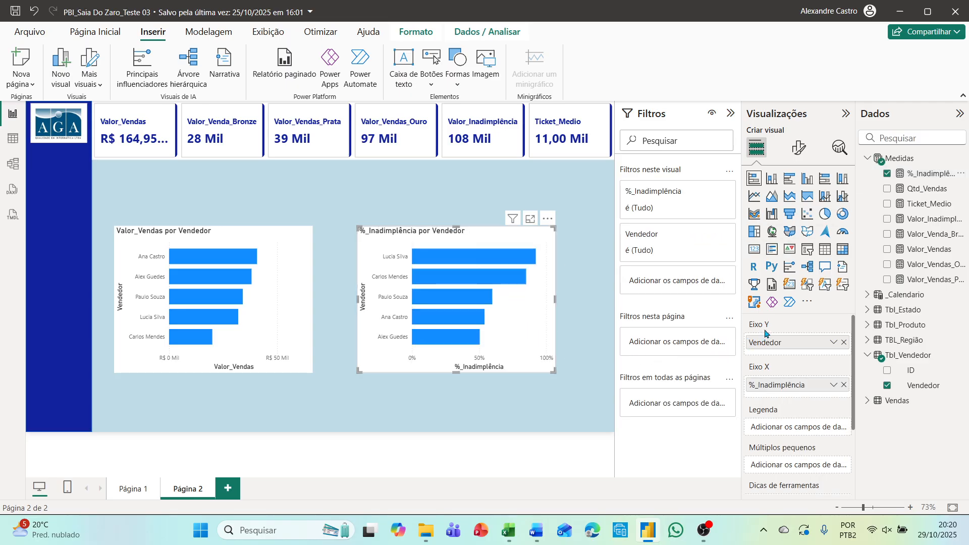
drag(765, 333, 377, 308)
Step: Format the Y-axis values of the Valor_Vendas por Vendedor chart as size 10, bold and the side band's dark blue
click(277, 323)
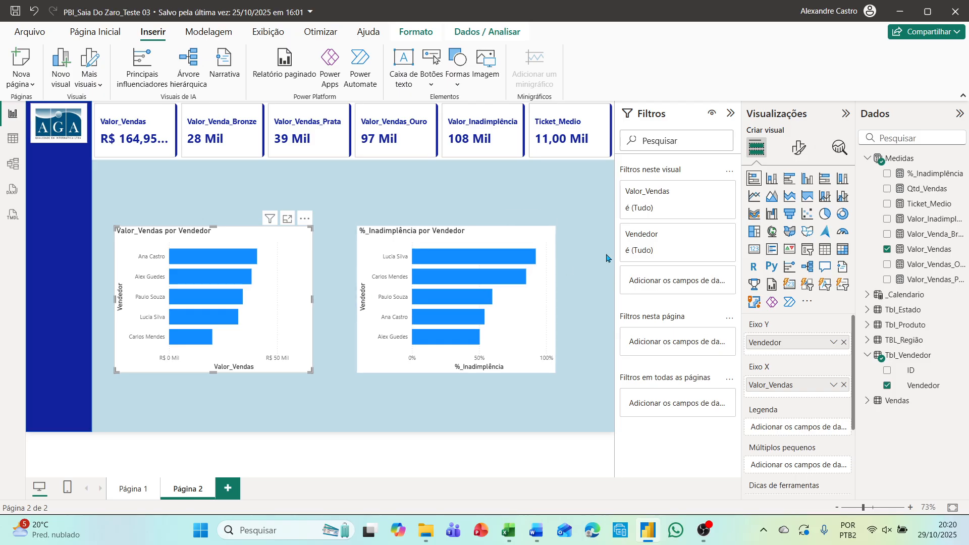
click(799, 148)
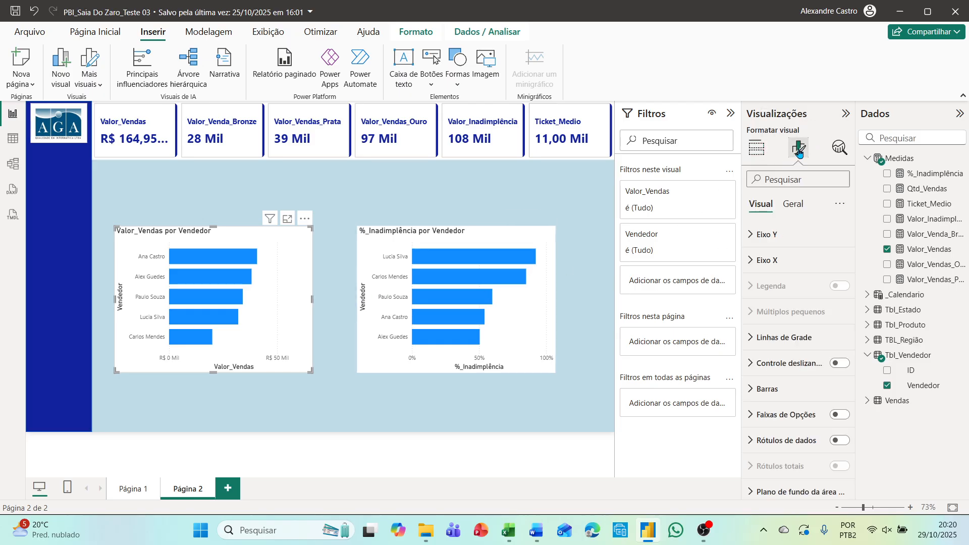
click(756, 238)
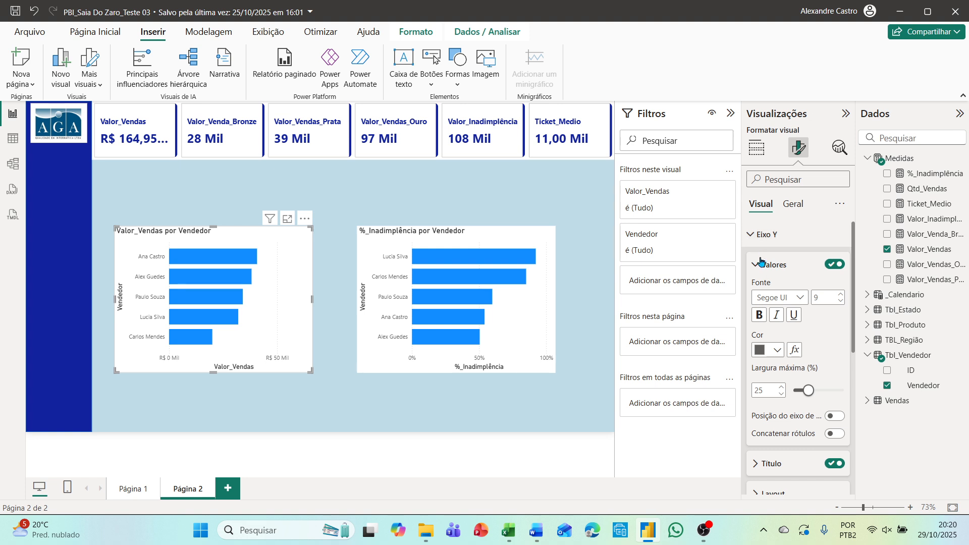
click(841, 295)
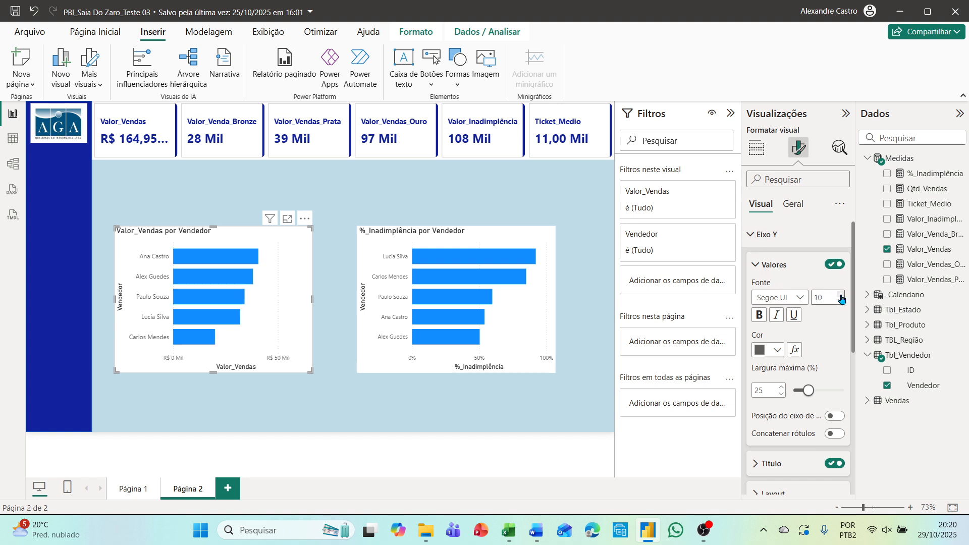
click(760, 315)
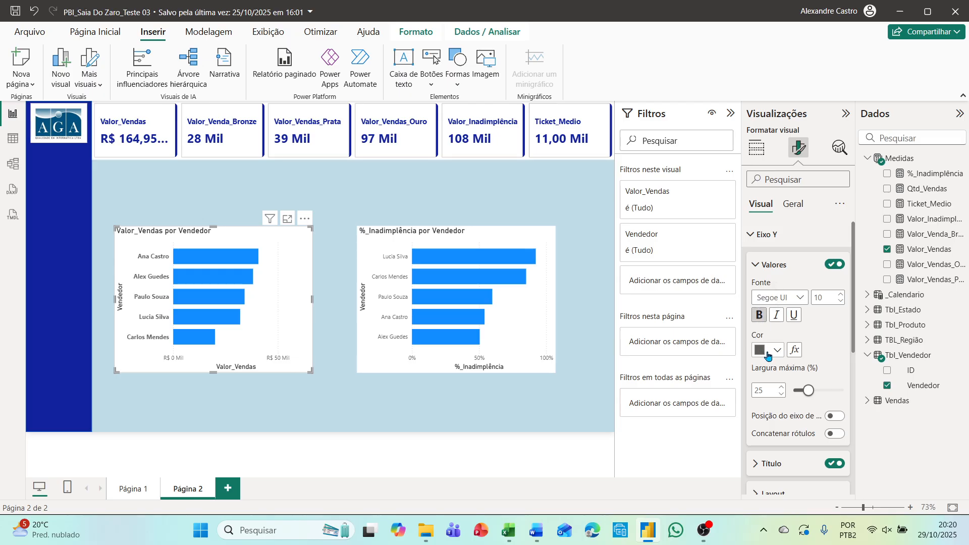
click(777, 353)
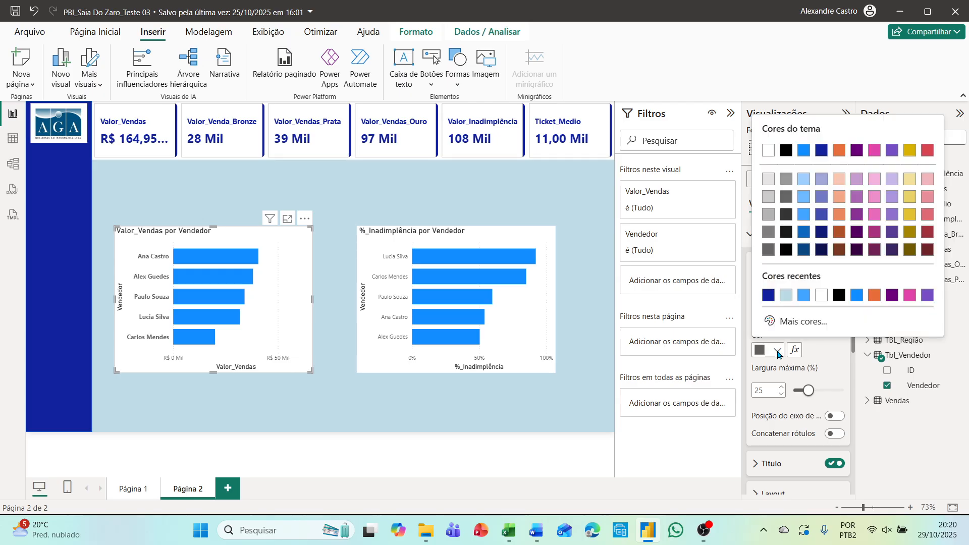
click(769, 296)
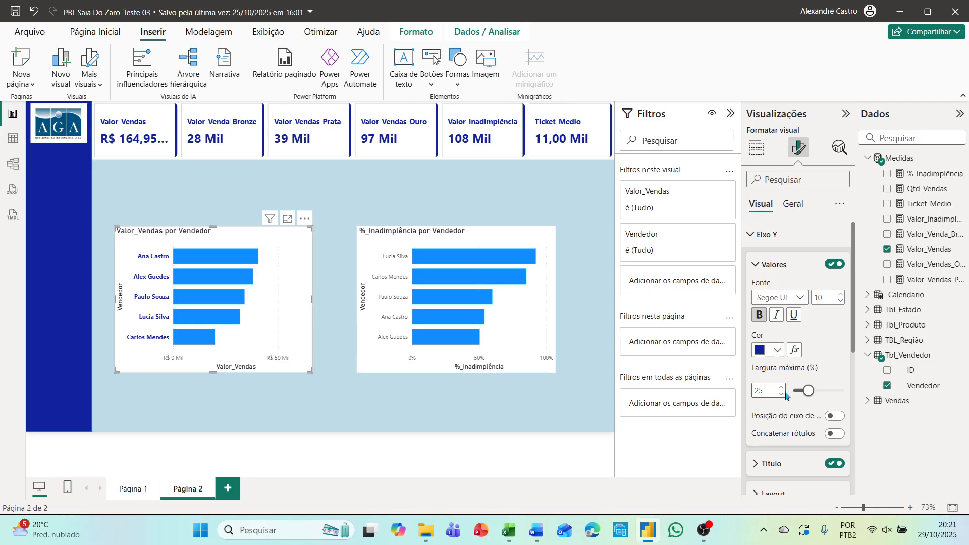
Step: Hide the Y-axis title and the X-axis values and title on the Valor_Vendas por Vendedor chart
scroll(784, 399, down, 2)
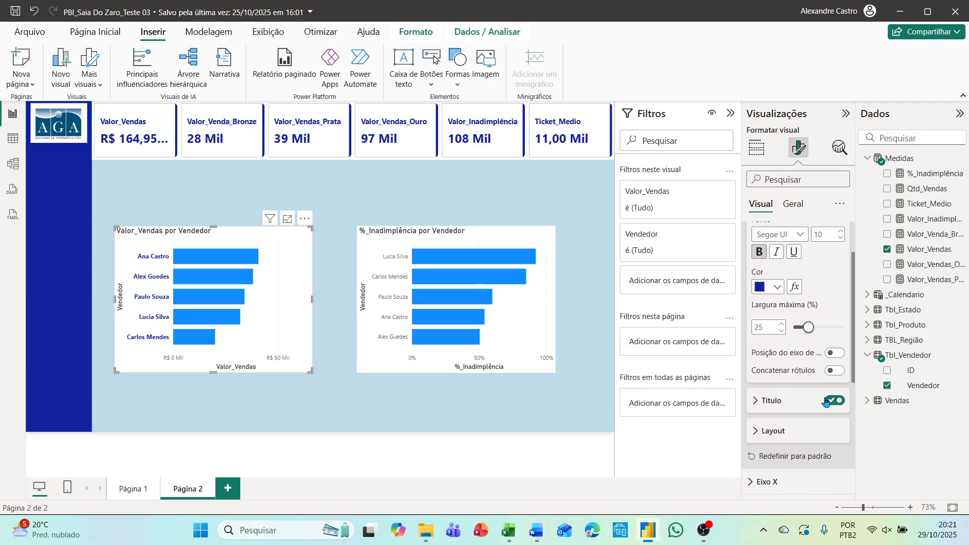
click(833, 401)
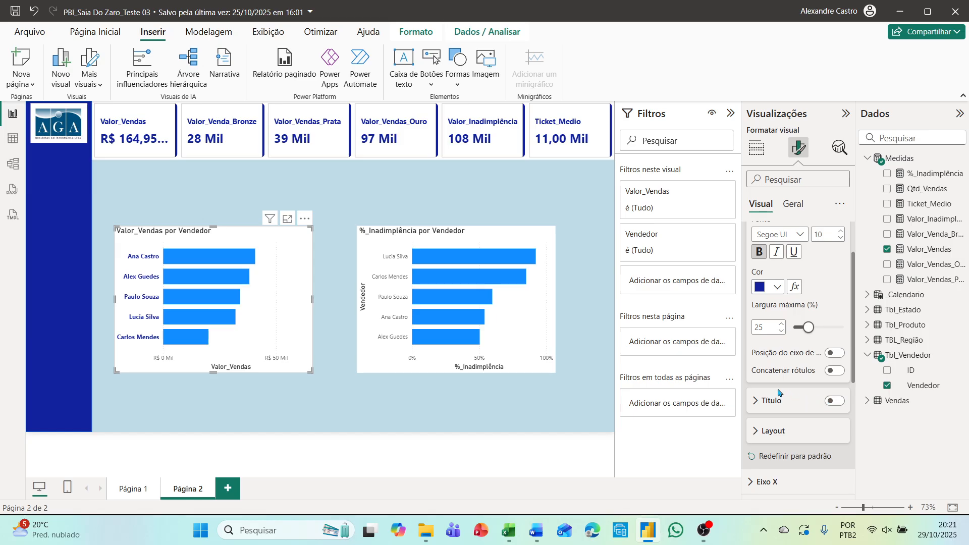
scroll(778, 393, down, 2)
scroll(777, 392, down, 2)
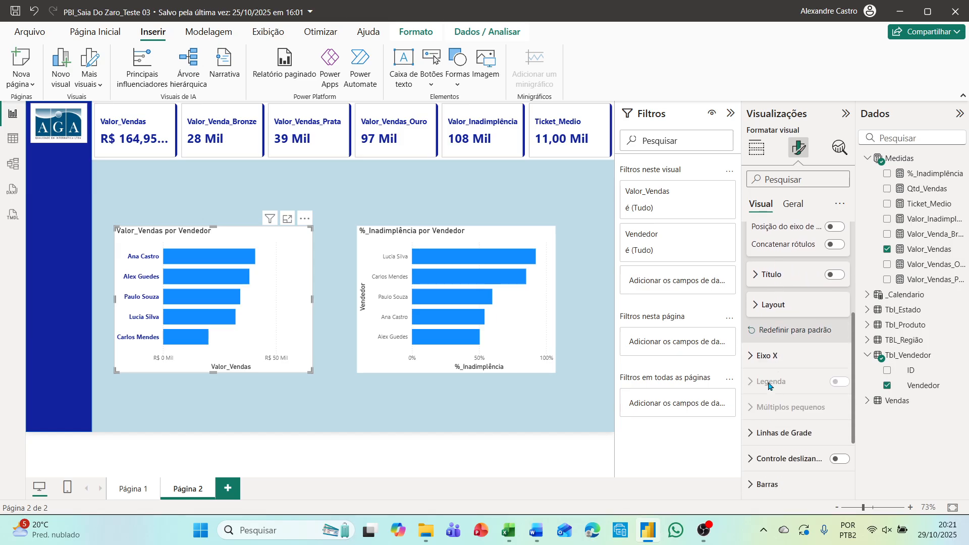
click(751, 360)
scroll(752, 360, down, 2)
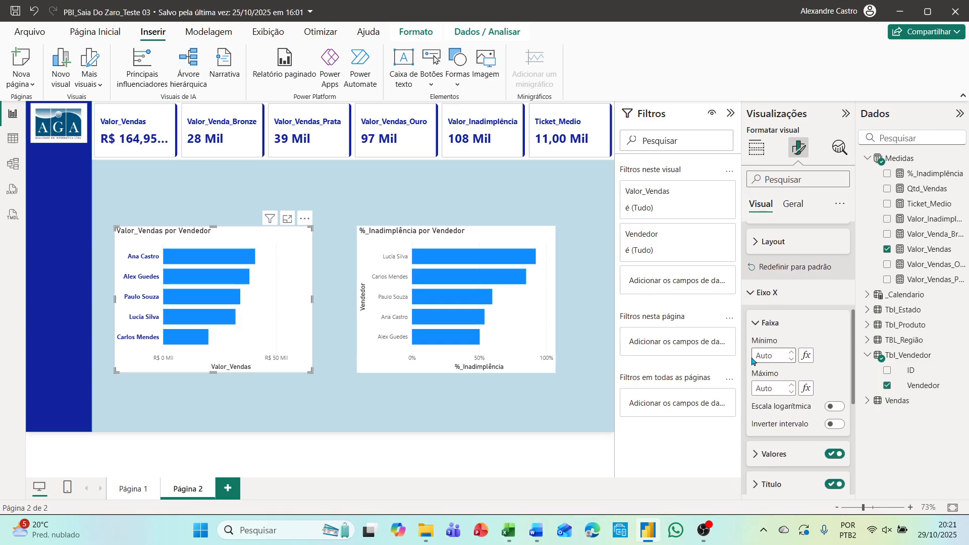
scroll(752, 358, down, 2)
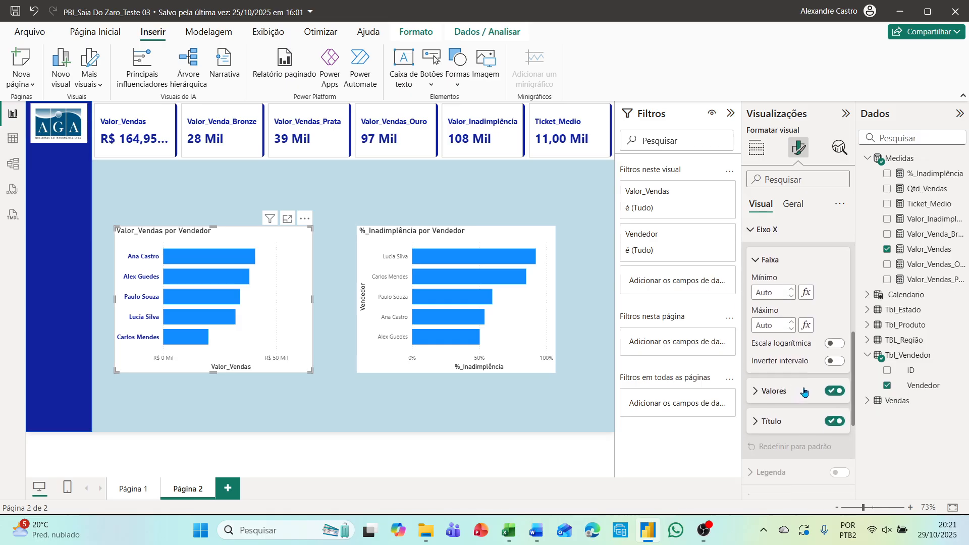
click(834, 392)
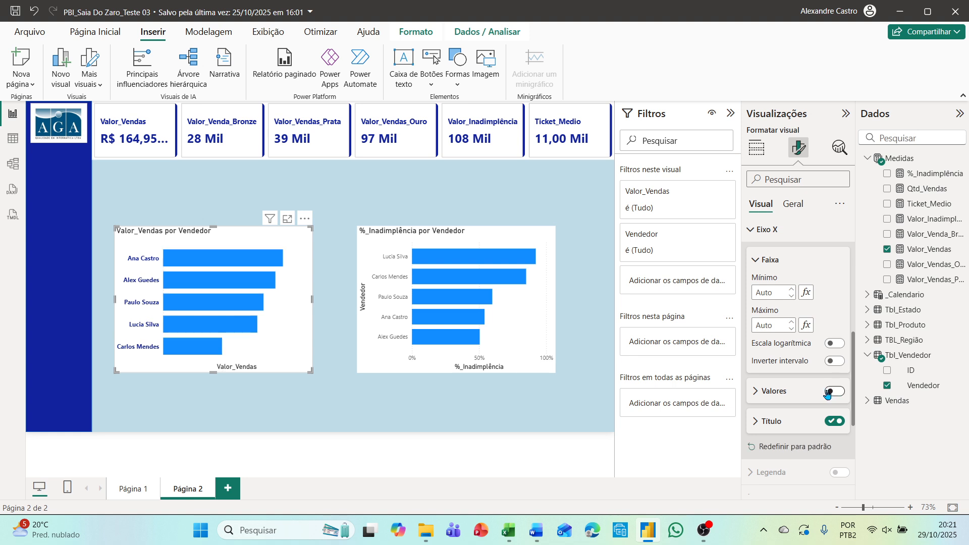
click(827, 422)
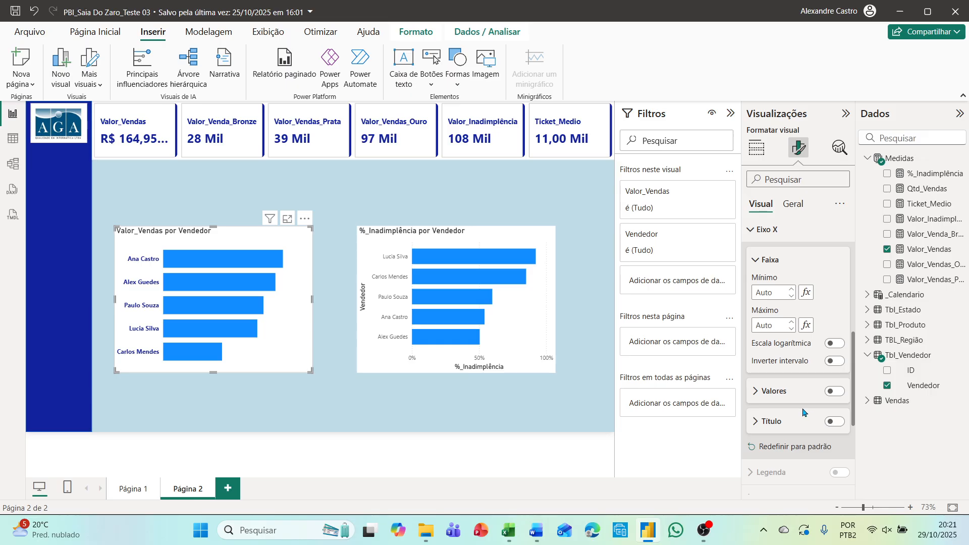
Step: Turn on data labels for the Valor_Vendas por Vendedor chart, applying the settings to the series Todos
scroll(794, 409, down, 5)
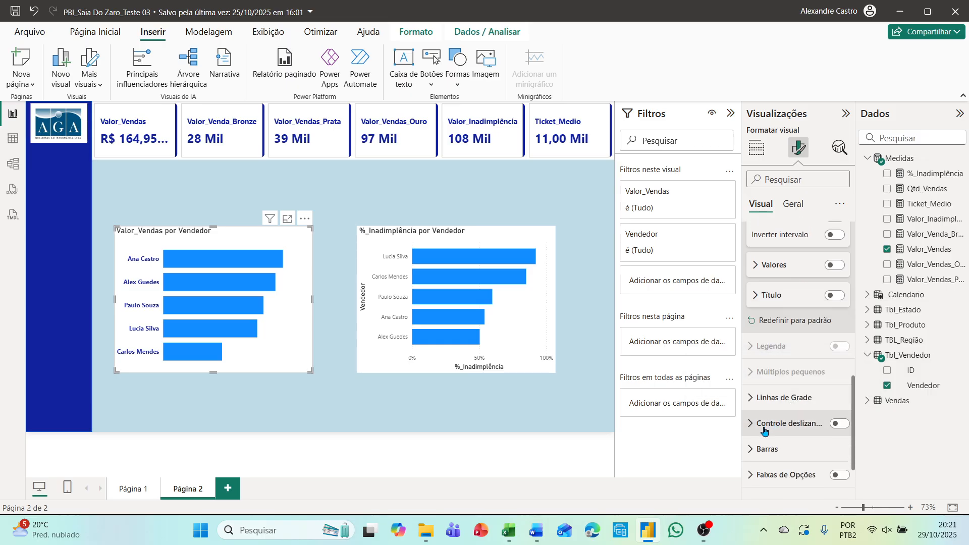
scroll(764, 431, down, 3)
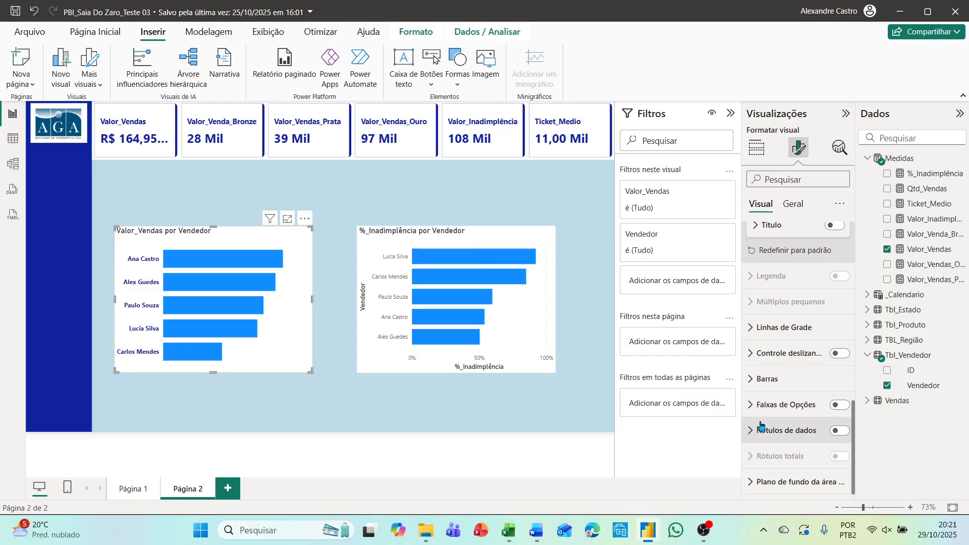
click(756, 437)
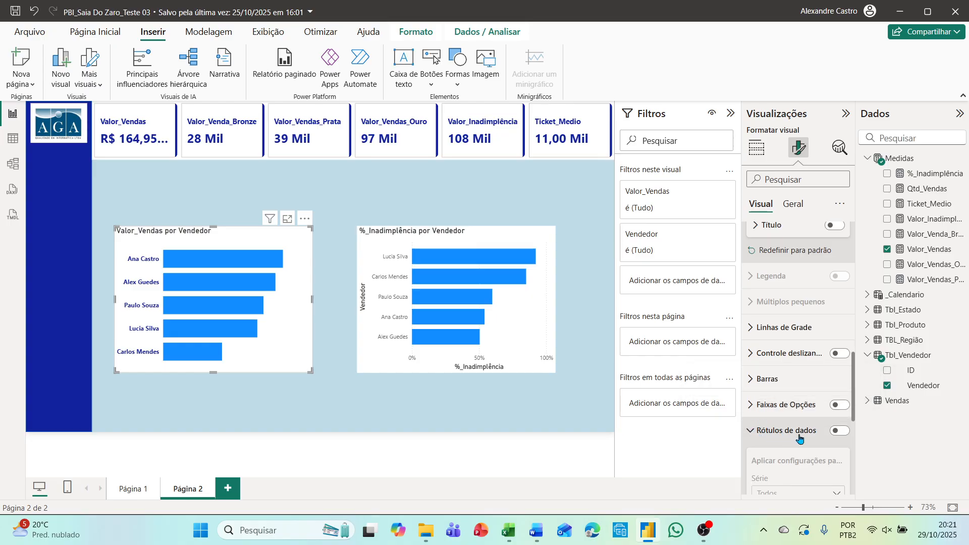
click(840, 430)
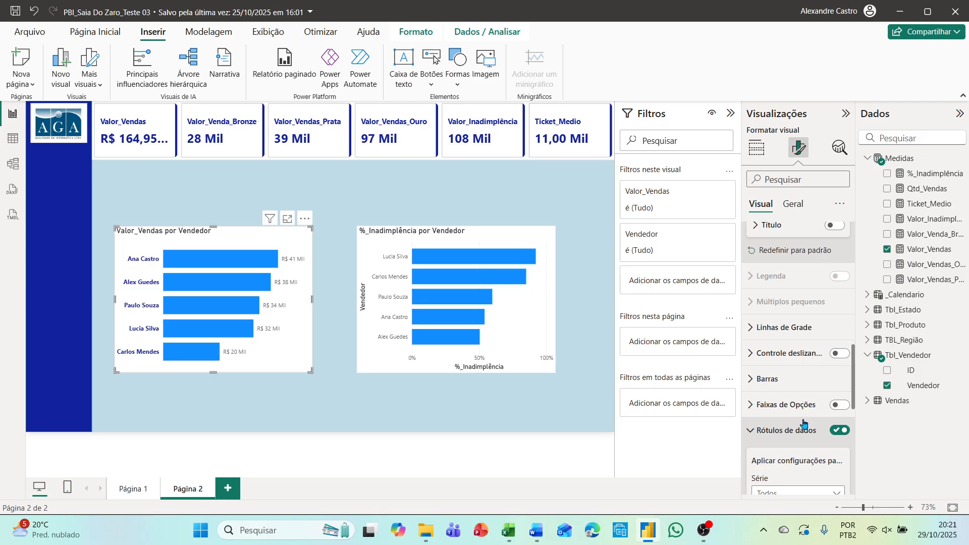
scroll(801, 422, down, 5)
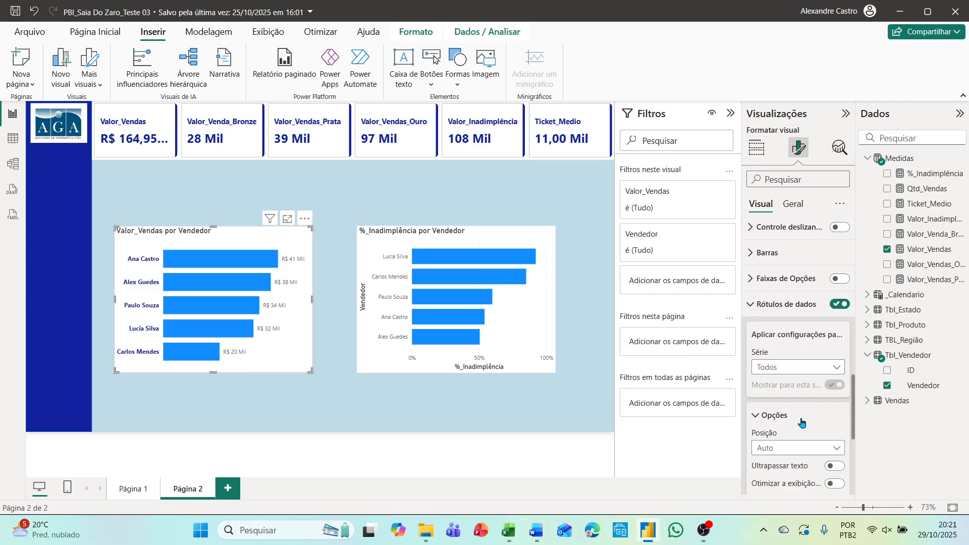
click(829, 371)
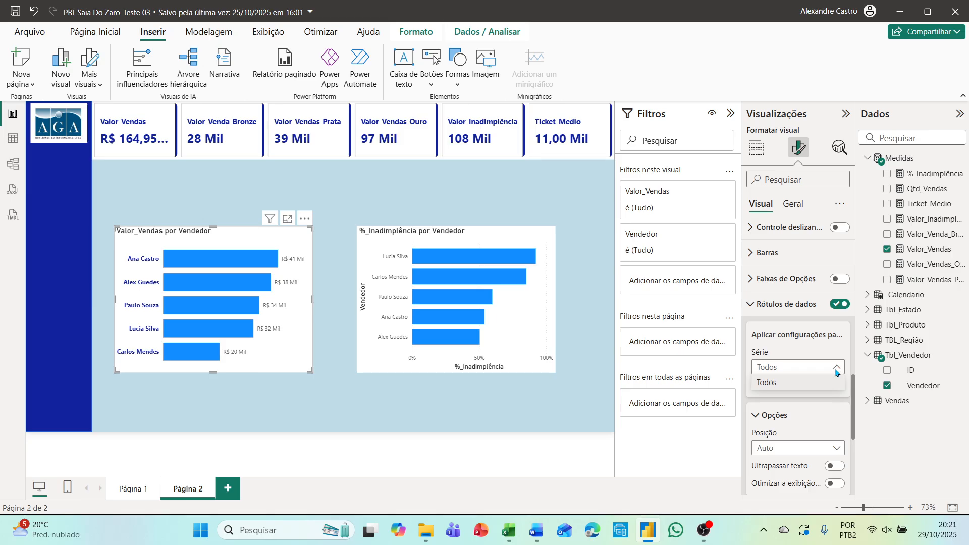
click(805, 382)
scroll(804, 382, down, 3)
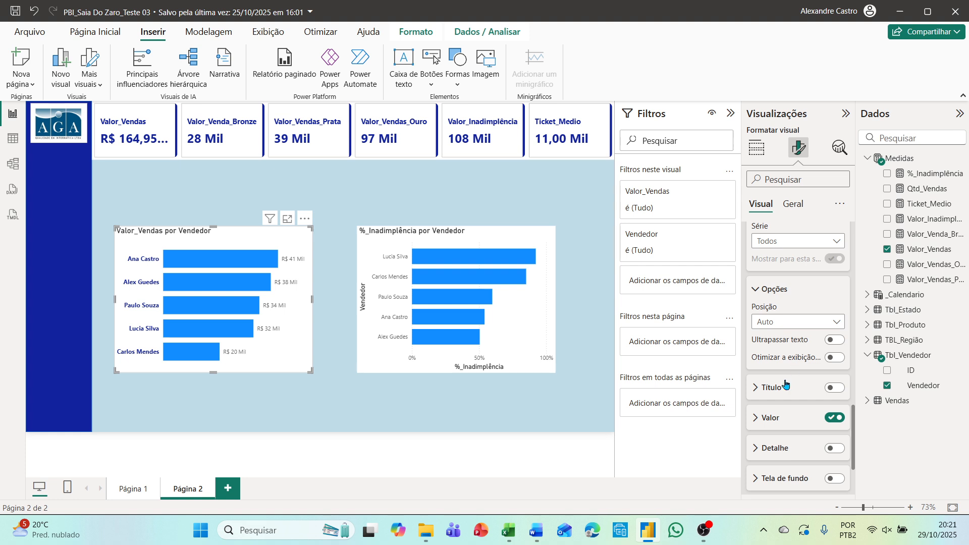
Step: Format the data label values of the Valor_Vendas por Vendedor chart as size 11, bold and white
click(756, 422)
scroll(771, 411, down, 3)
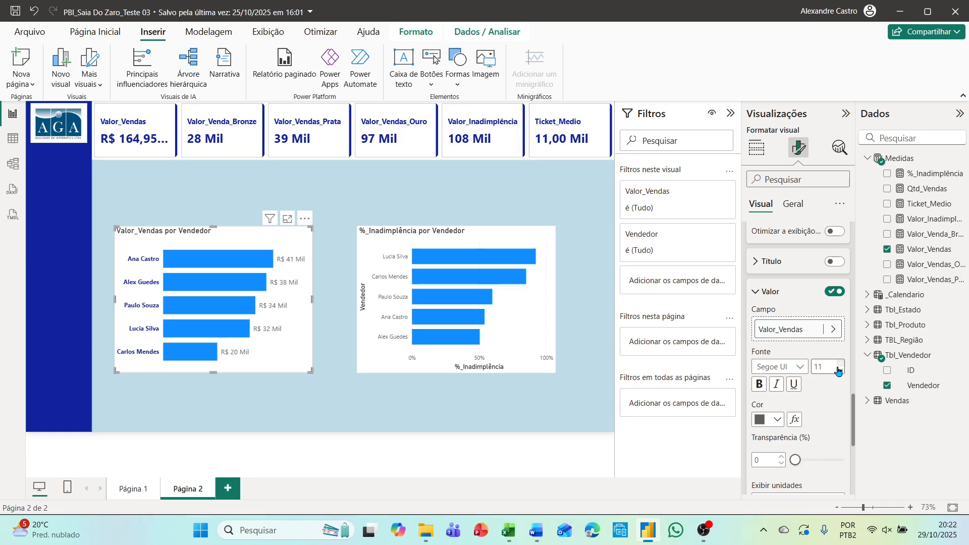
click(760, 386)
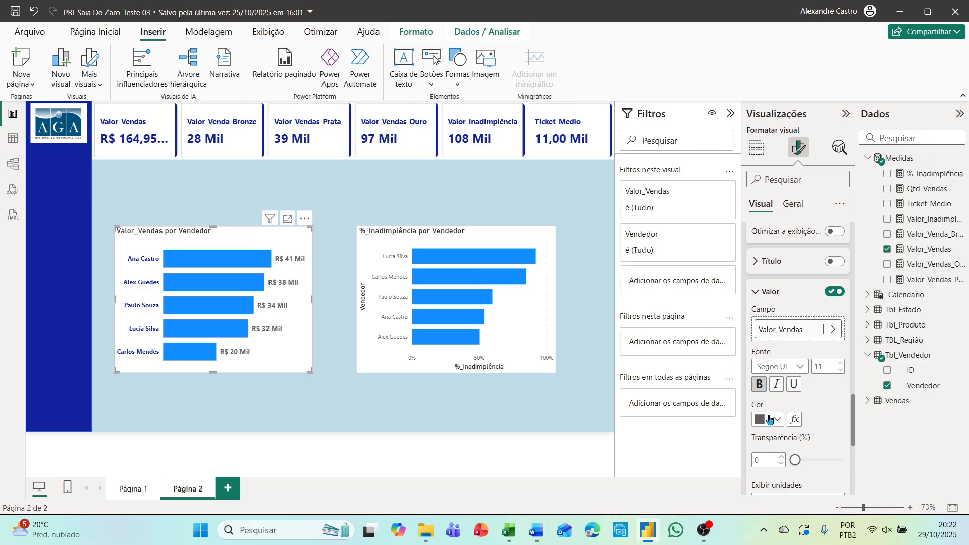
click(774, 421)
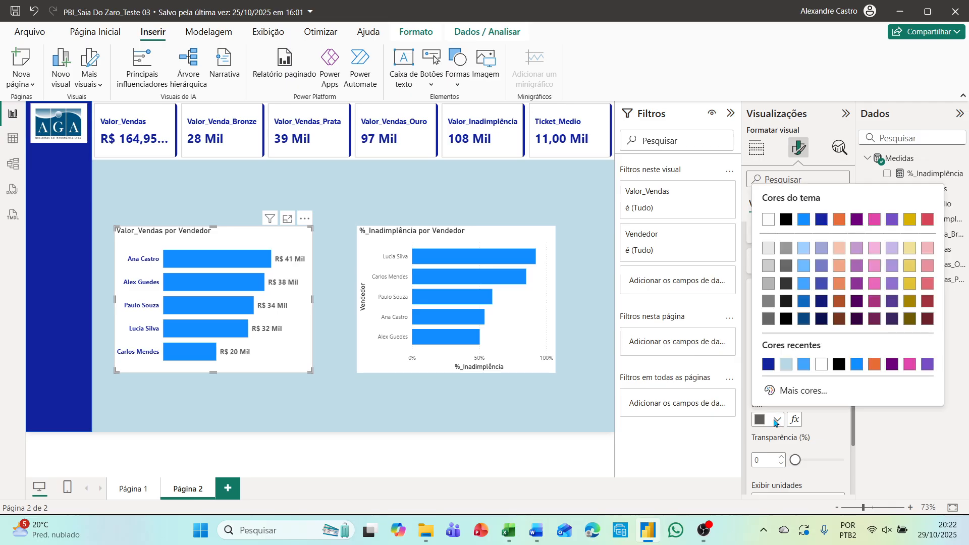
click(819, 364)
Step: Set the data label values to 2 decimal places with display units Nenhum
scroll(809, 385, down, 2)
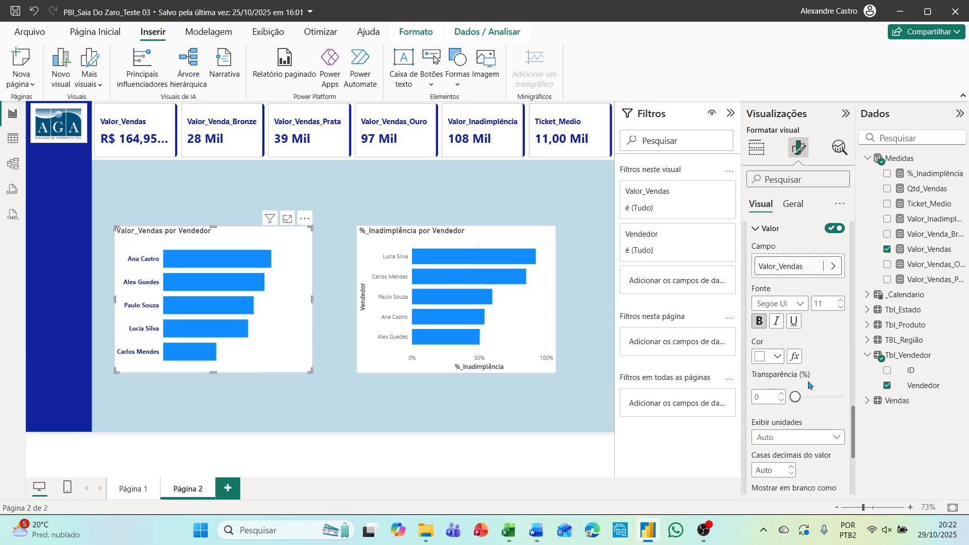
scroll(810, 385, down, 1)
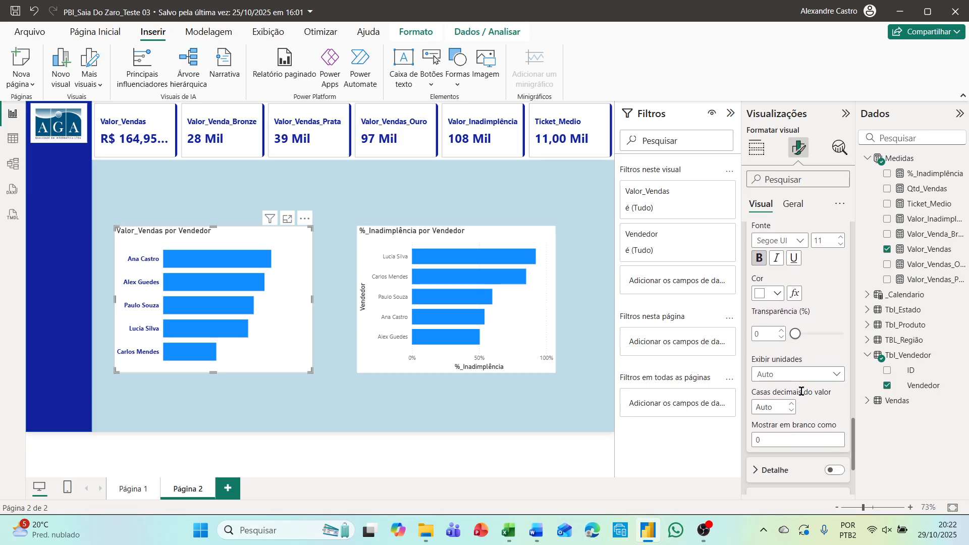
click(792, 406)
click(791, 406)
click(792, 406)
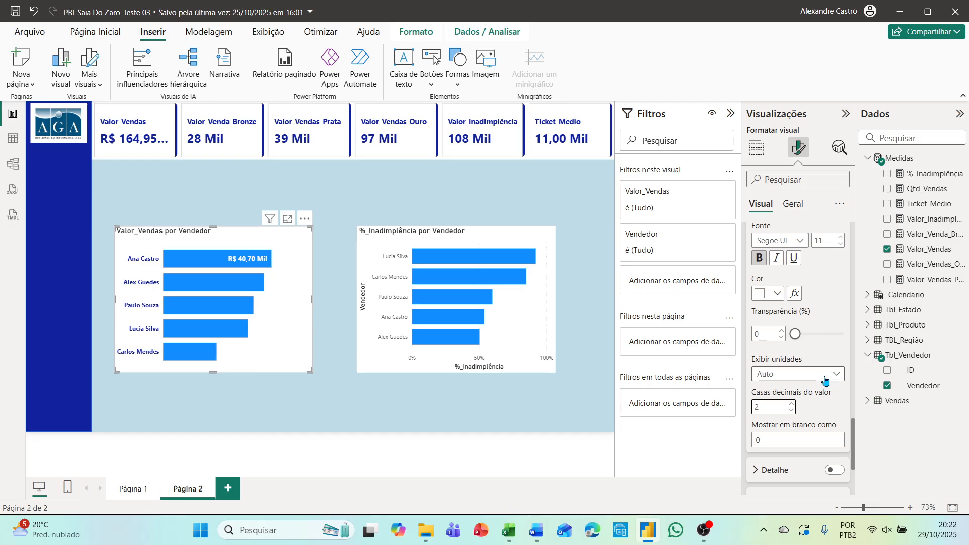
click(833, 376)
click(796, 406)
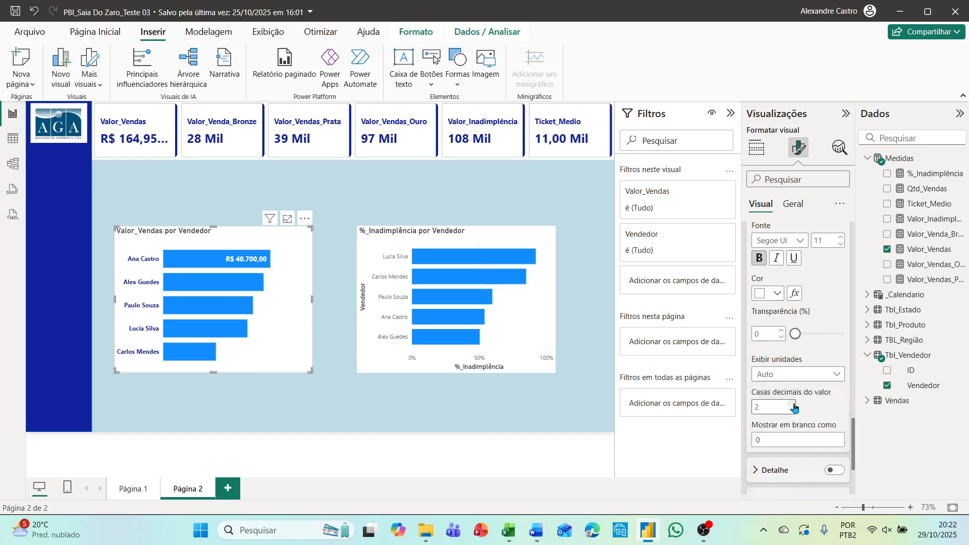
Step: Set the data label position to Extremidade interna, leaving the label title turned off
scroll(796, 420, down, 2)
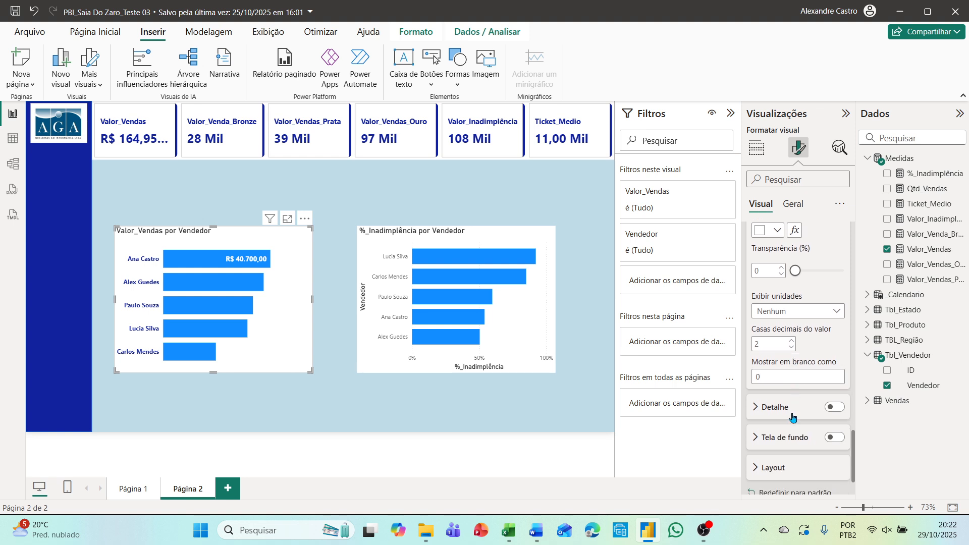
scroll(793, 417, up, 2)
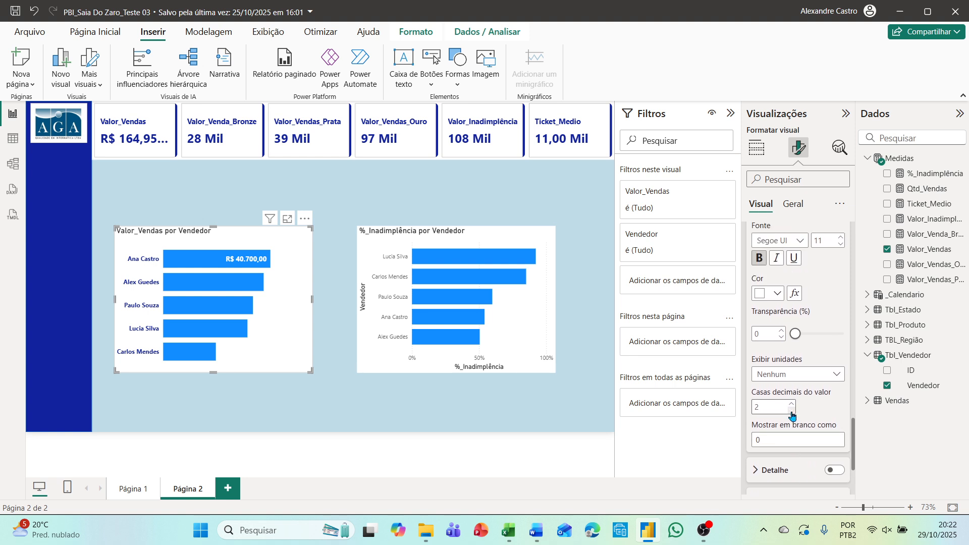
scroll(792, 415, up, 6)
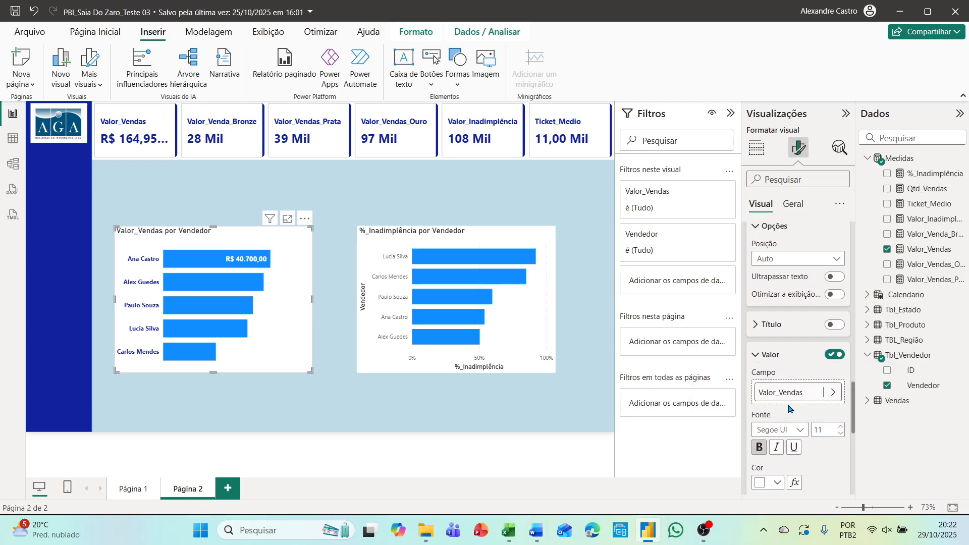
scroll(791, 403, down, 8)
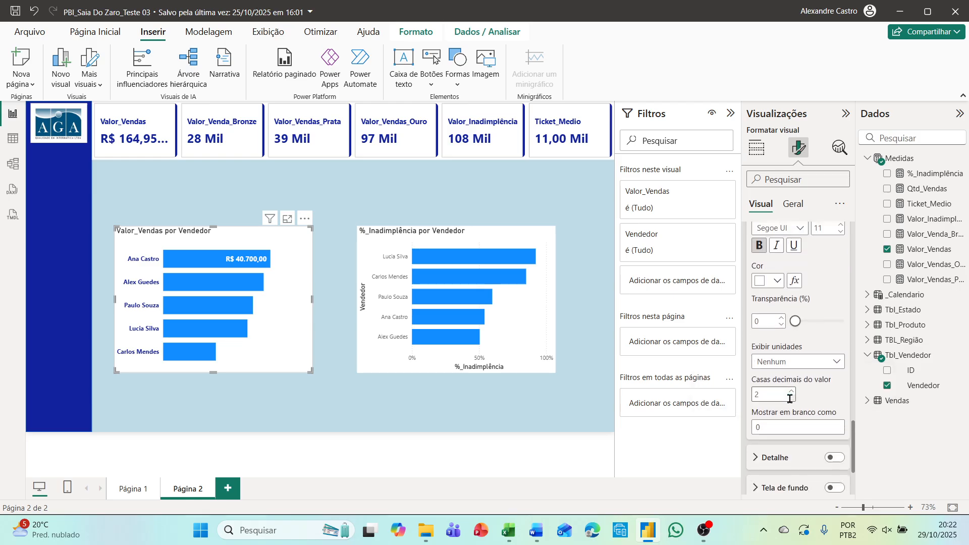
scroll(791, 403, down, 2)
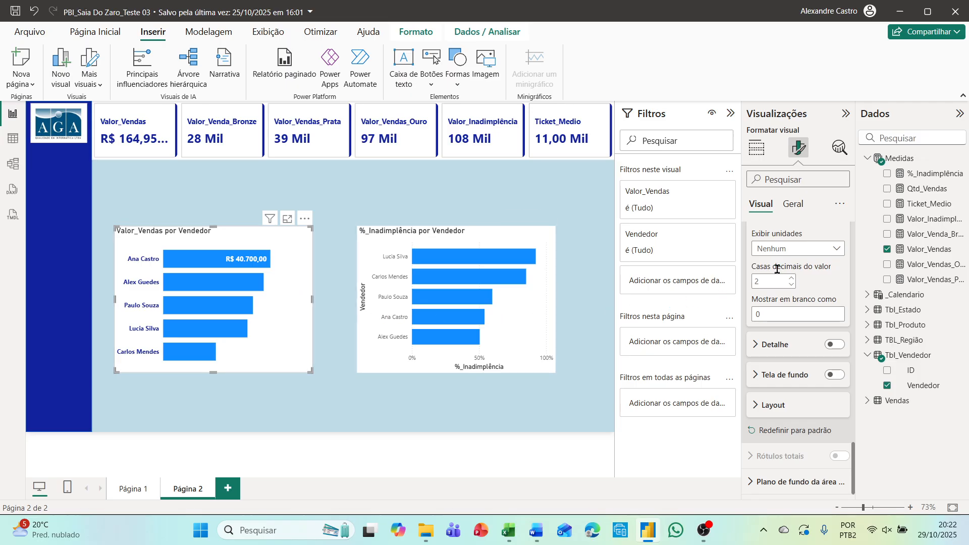
scroll(777, 269, up, 2)
scroll(776, 269, up, 5)
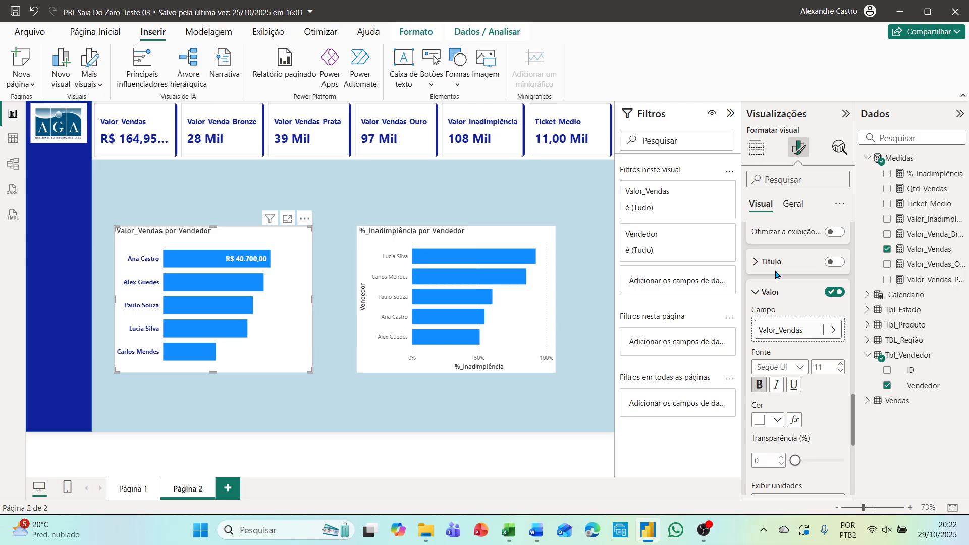
scroll(776, 284, up, 2)
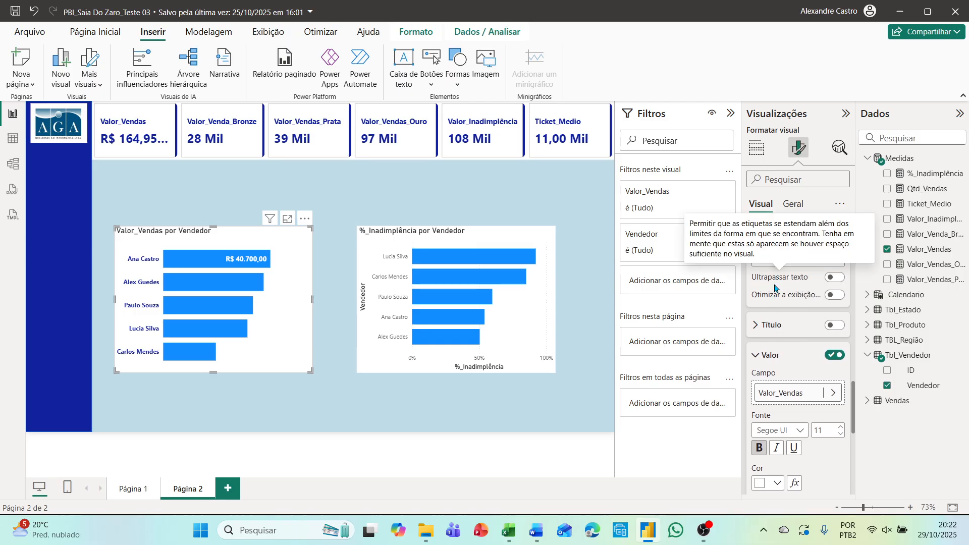
scroll(773, 292, up, 2)
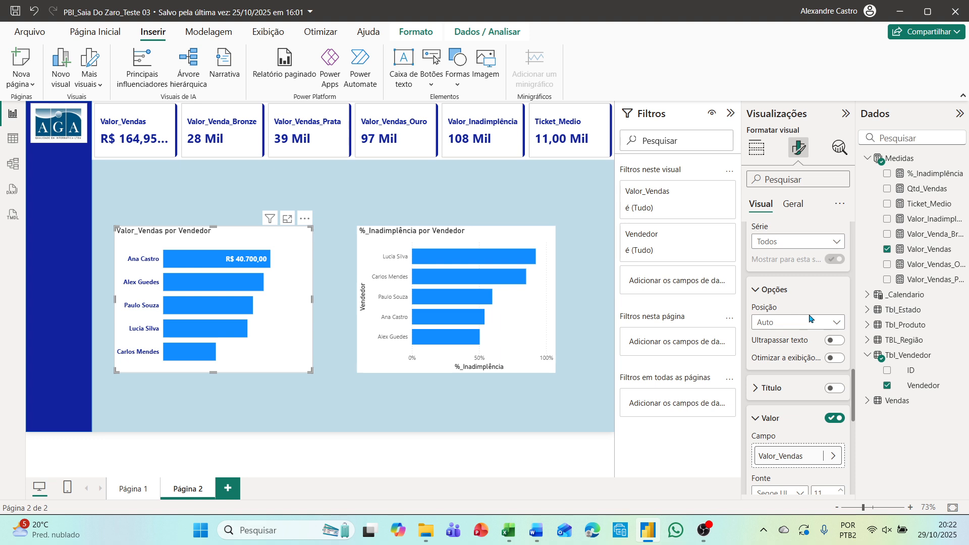
click(832, 324)
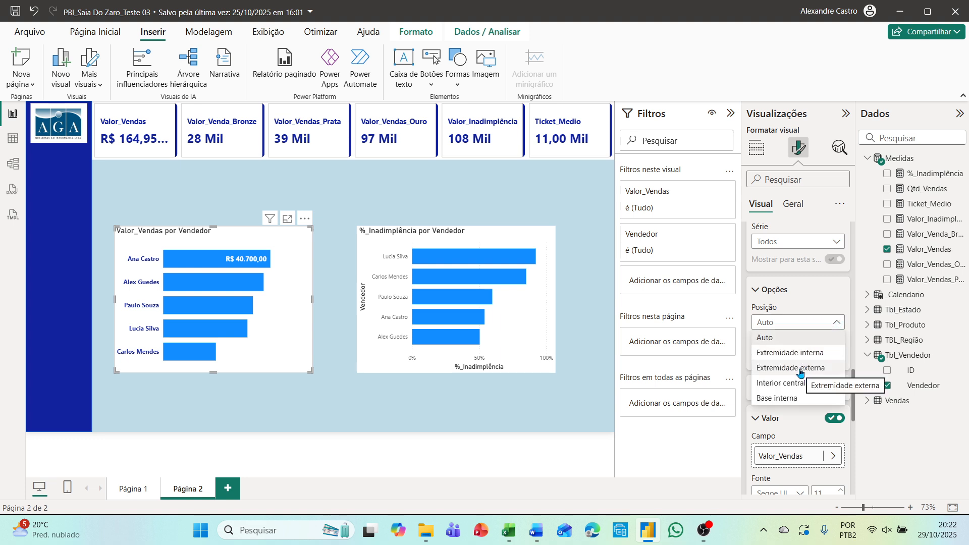
click(791, 353)
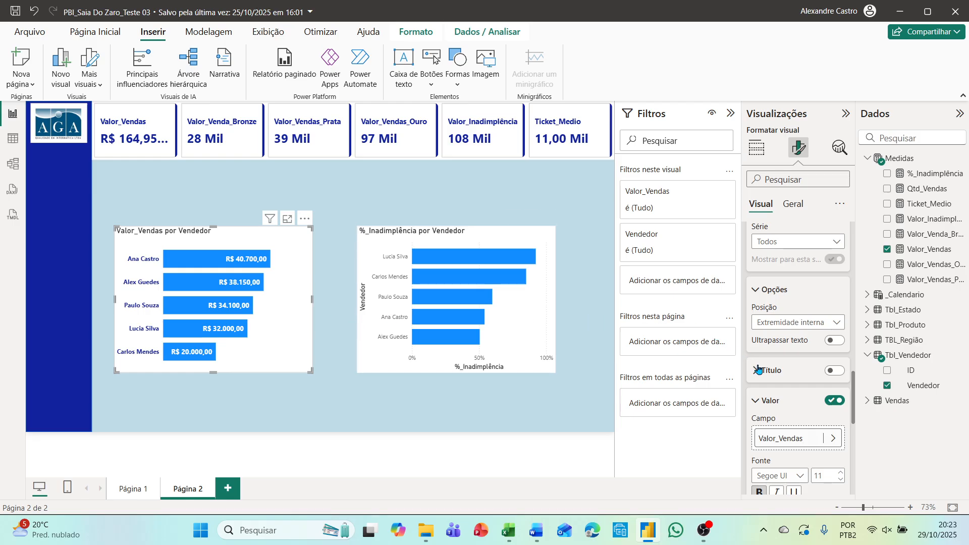
click(836, 372)
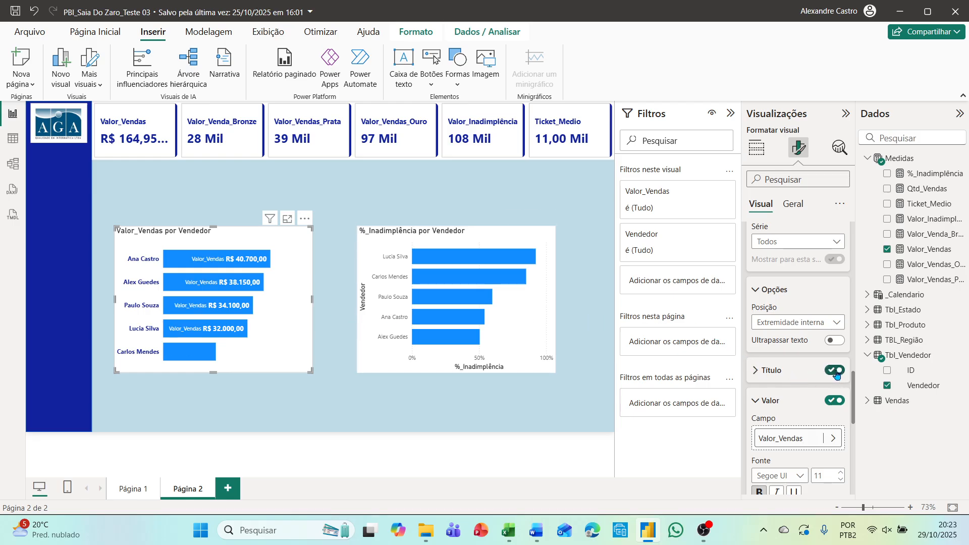
click(835, 372)
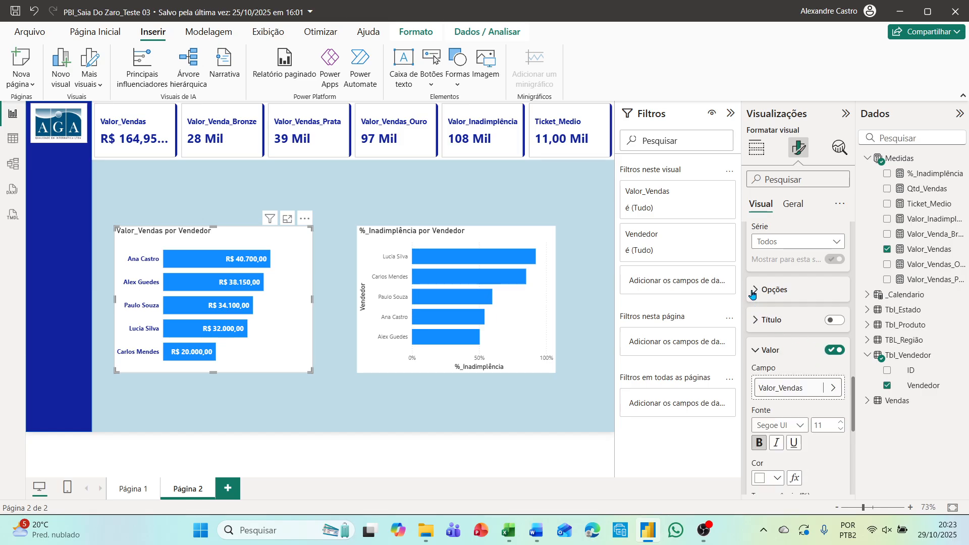
Step: Change the title of the Valor_Vendas por Vendedor chart to "Valor Total Vendas Vendedor"
click(789, 211)
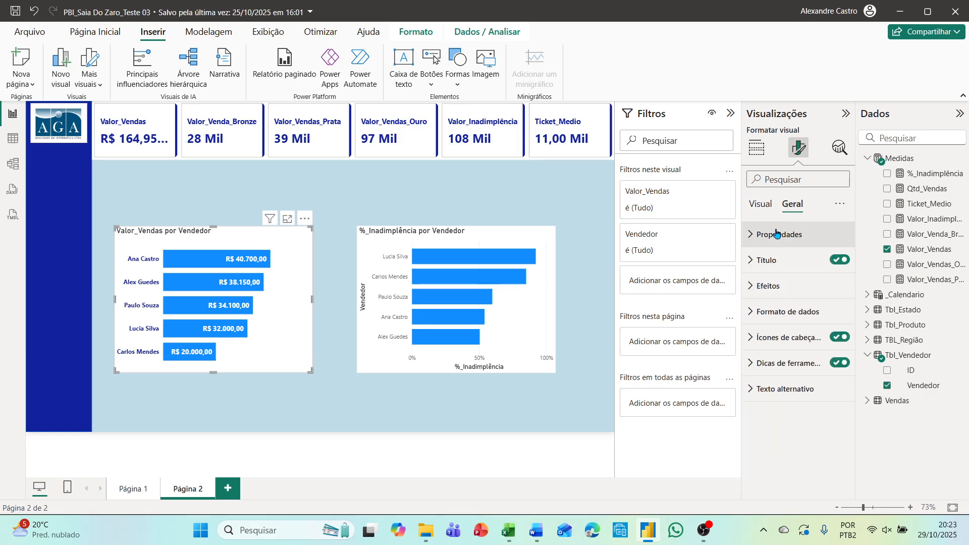
click(752, 264)
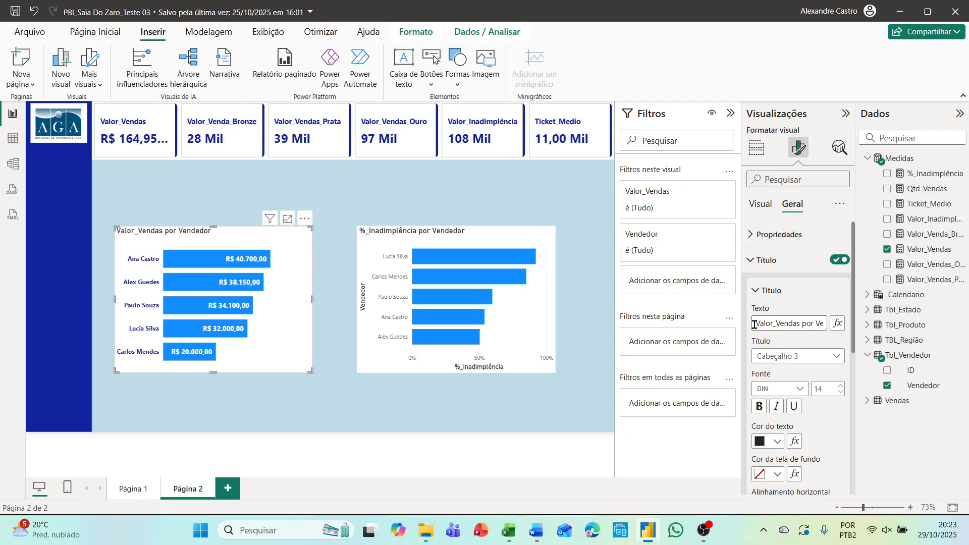
click(770, 324)
key(Delete)
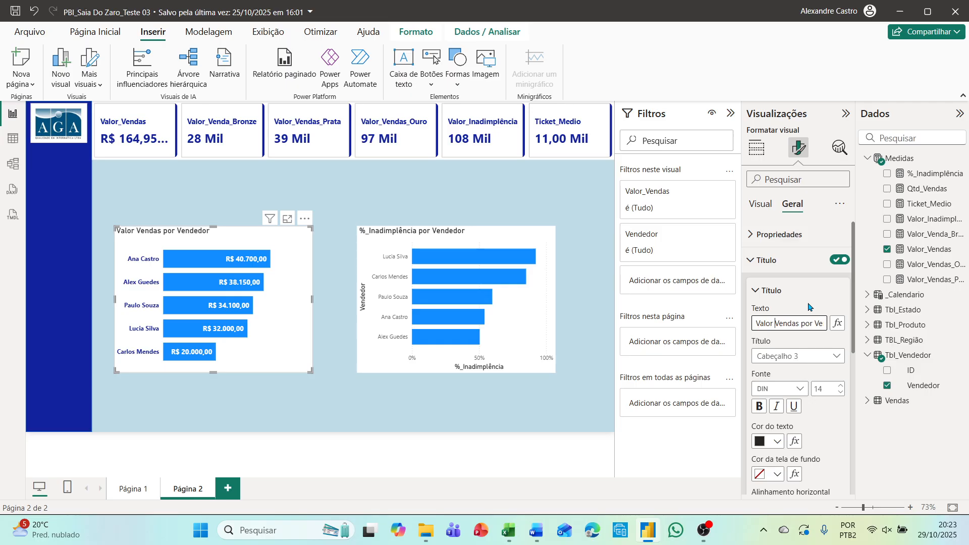
text(Total)
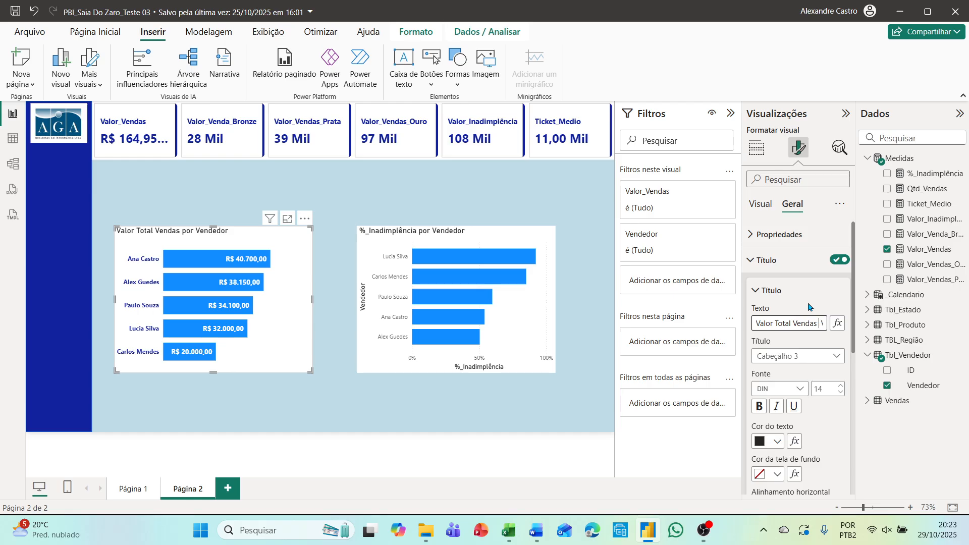
key(BackSpace)
key(BackSpace)
key(BackSpace)
key(BackSpace)
Step: Set the Valor Total Vendas Vendedor chart title to Segoe UI, size 16, bold
click(800, 390)
scroll(802, 366, down, 1)
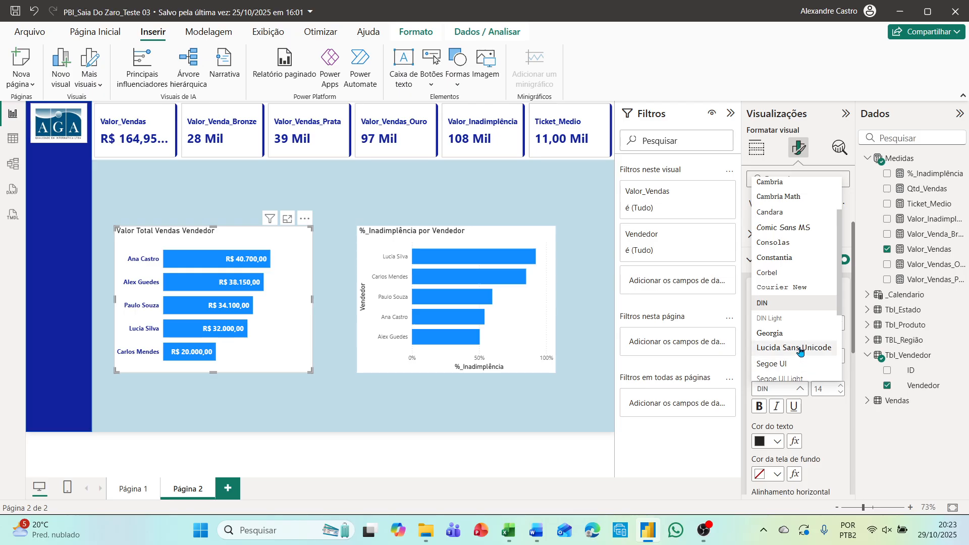
click(786, 365)
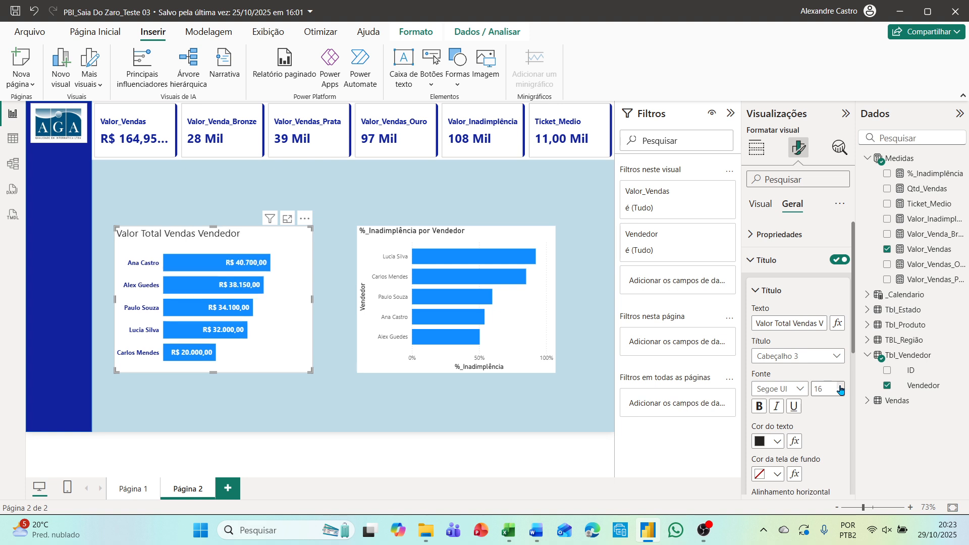
click(761, 410)
Step: Color the Valor Total Vendas Vendedor title text white and its background dark blue
scroll(772, 399, down, 2)
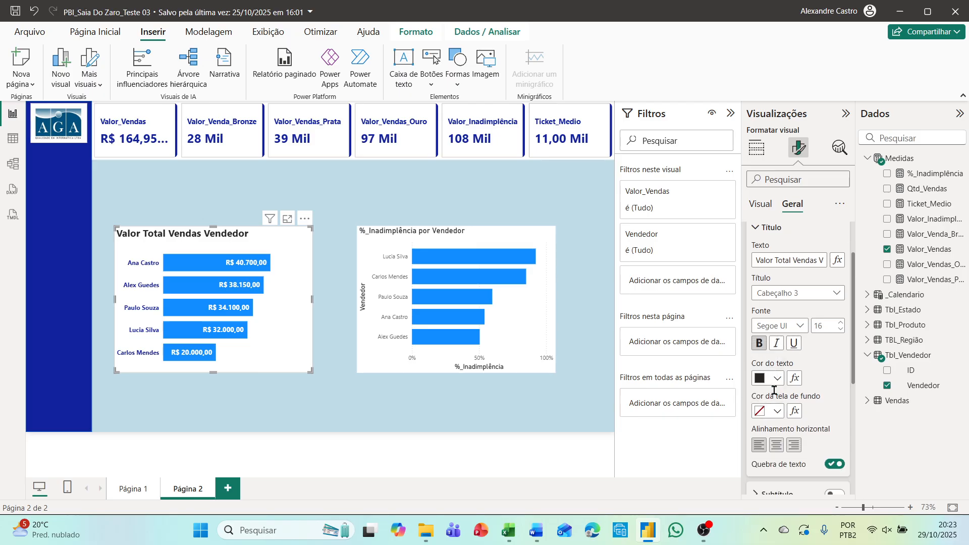
click(779, 385)
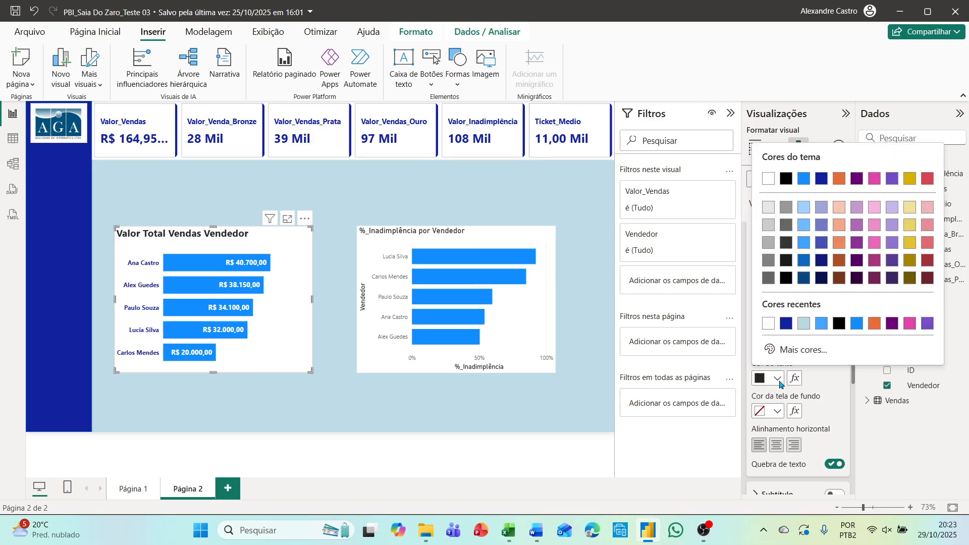
click(767, 333)
click(777, 411)
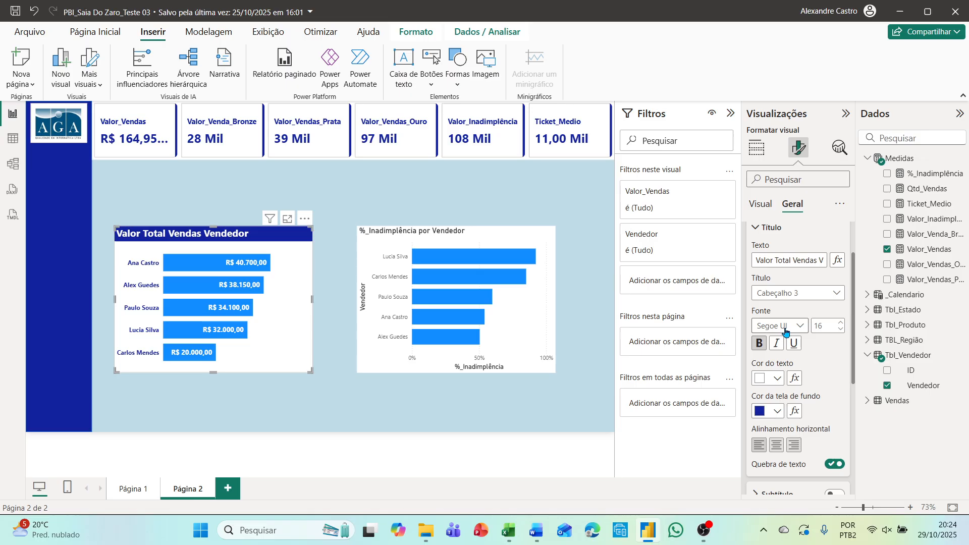
Step: Set the Valor Total Vendas Vendedor chart's background to light gray with 47% transparency
scroll(783, 344, down, 3)
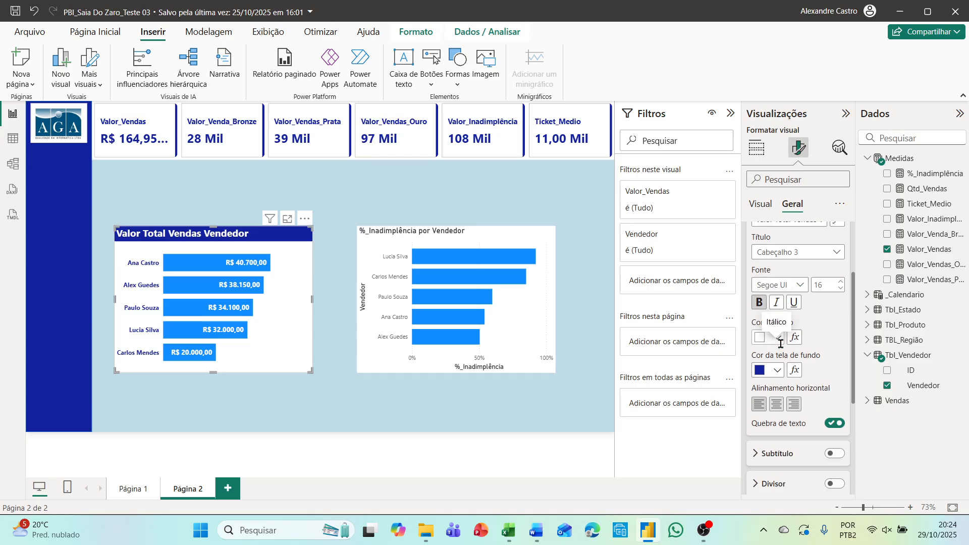
scroll(781, 348, down, 2)
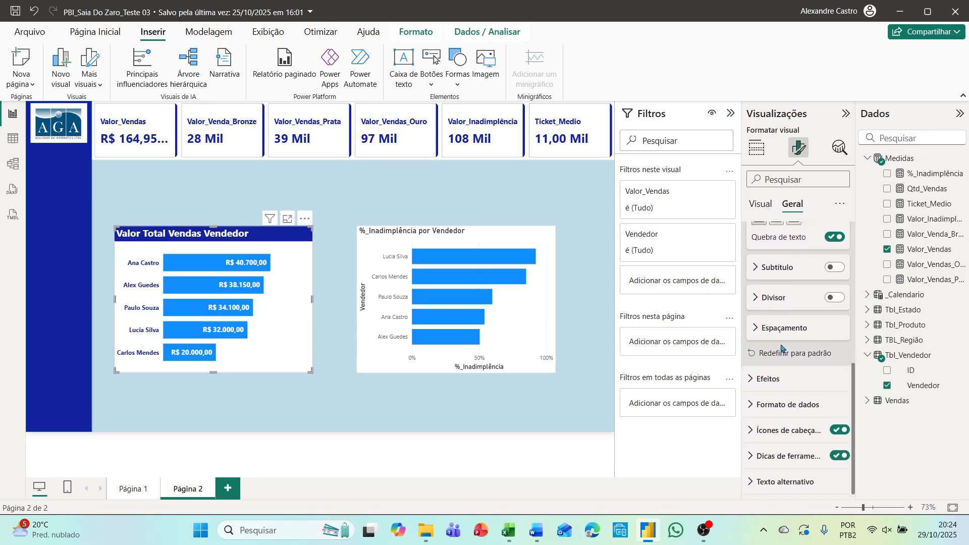
click(752, 382)
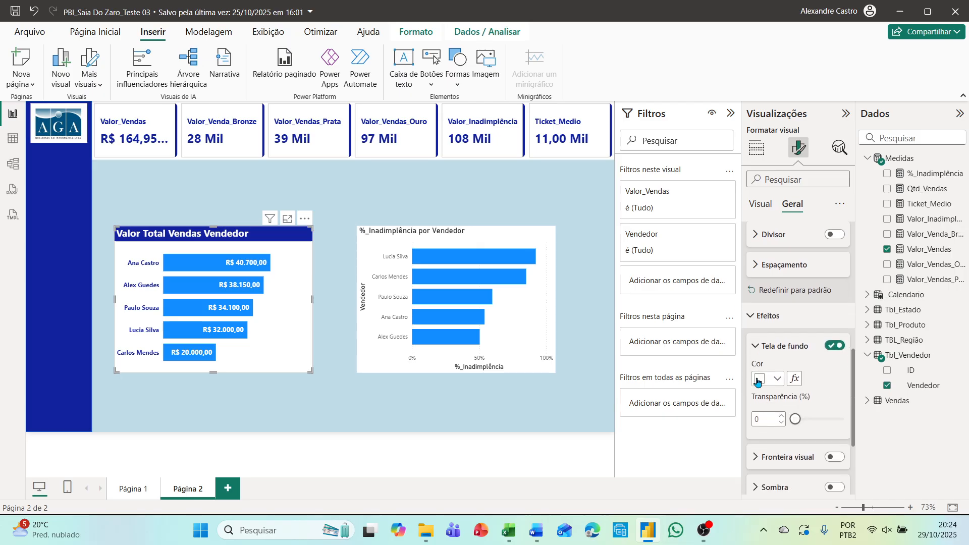
click(778, 379)
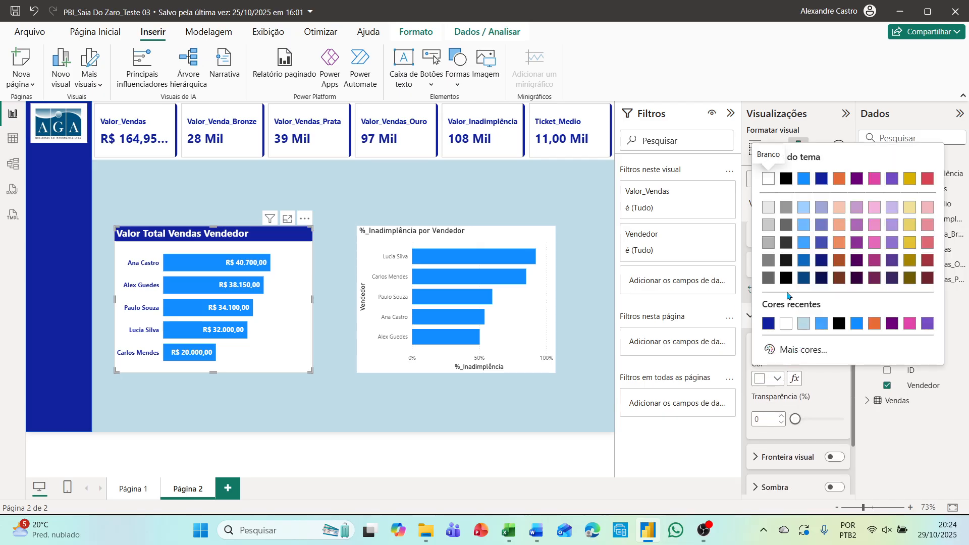
click(769, 208)
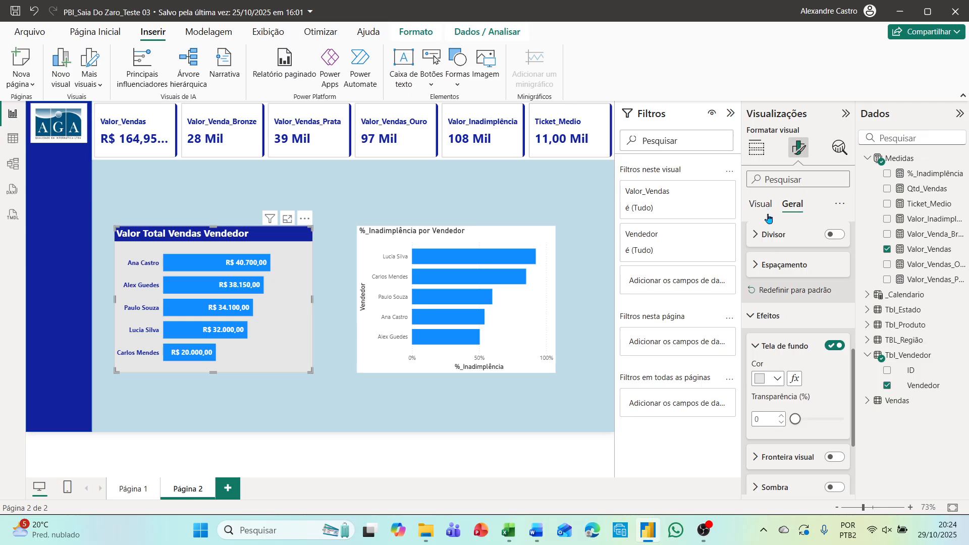
drag(796, 419, 817, 422)
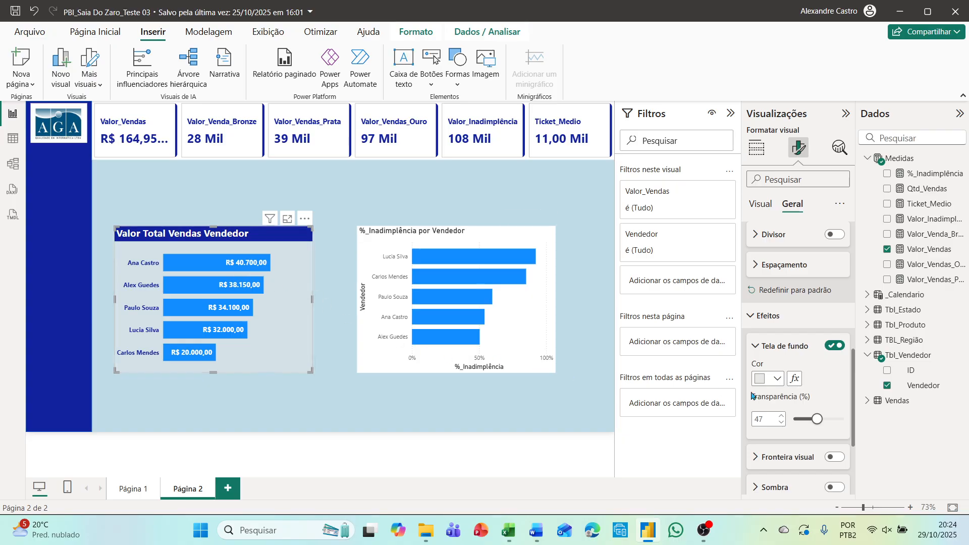
Step: Turn on the visual border of the Valor Total Vendas Vendedor chart and color it dark blue
click(838, 458)
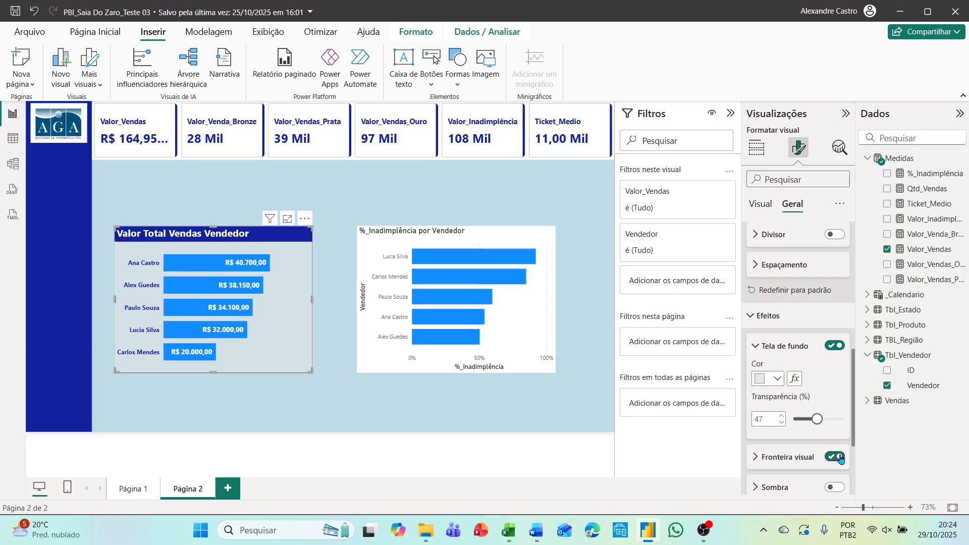
click(756, 458)
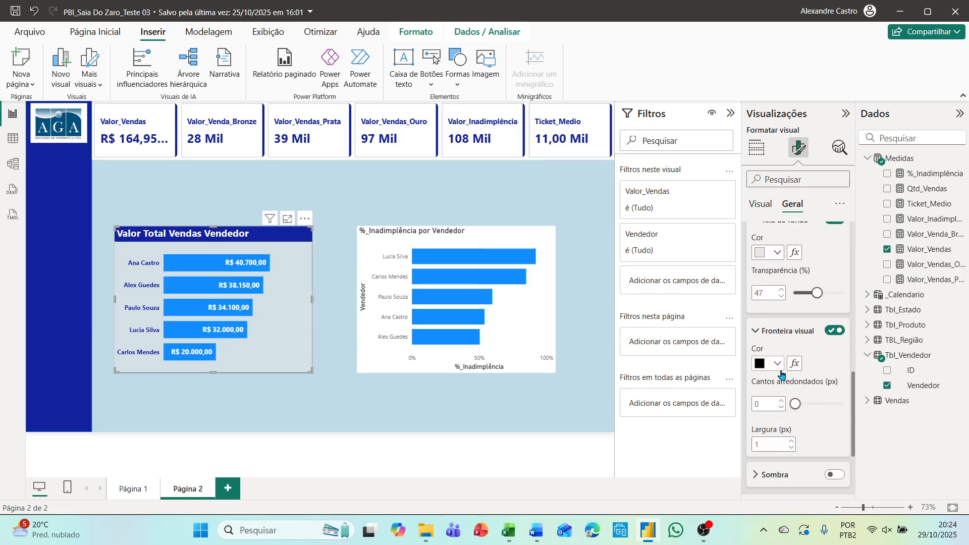
click(778, 364)
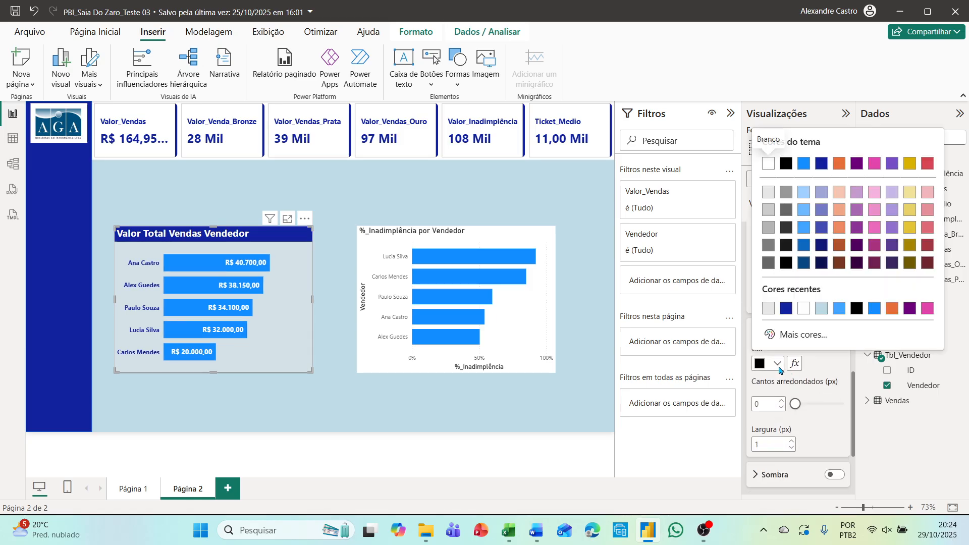
click(787, 309)
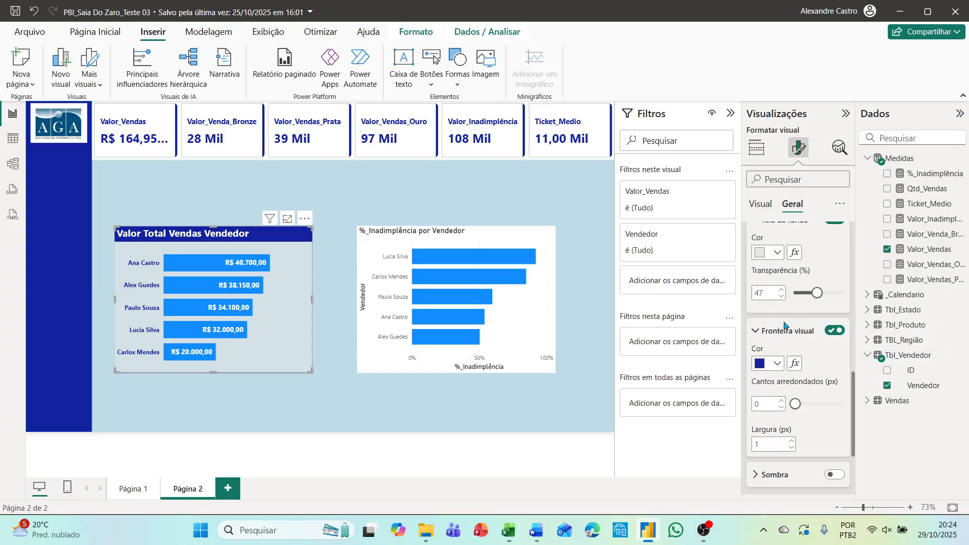
Step: Set the chart border's rounded corners to 8 px and its width to 5 px
click(783, 402)
click(784, 401)
click(783, 402)
click(783, 401)
click(783, 402)
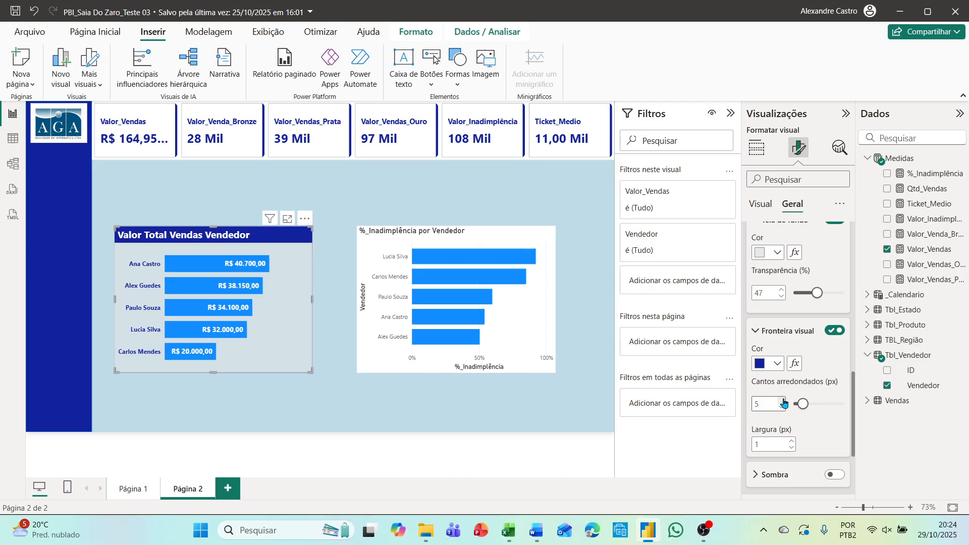
click(783, 401)
click(784, 402)
click(784, 401)
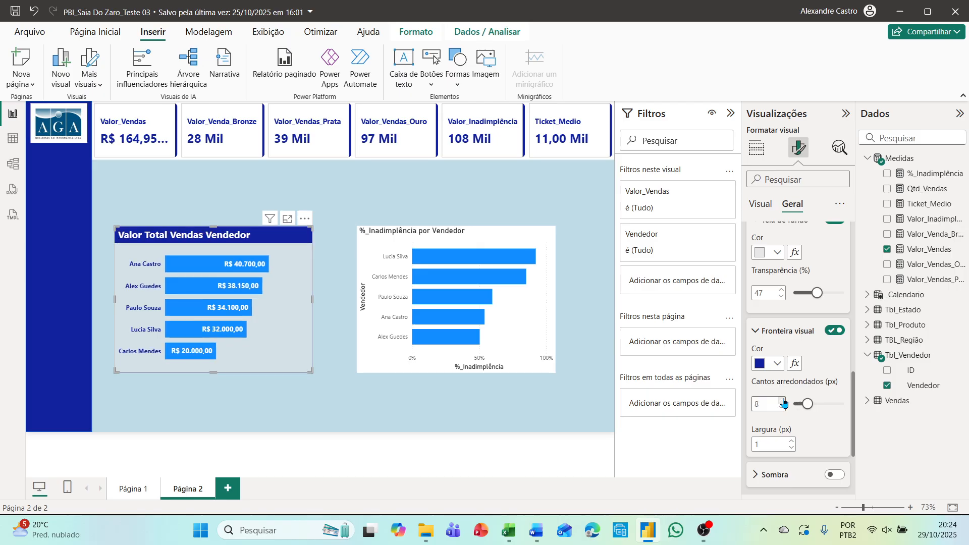
click(792, 441)
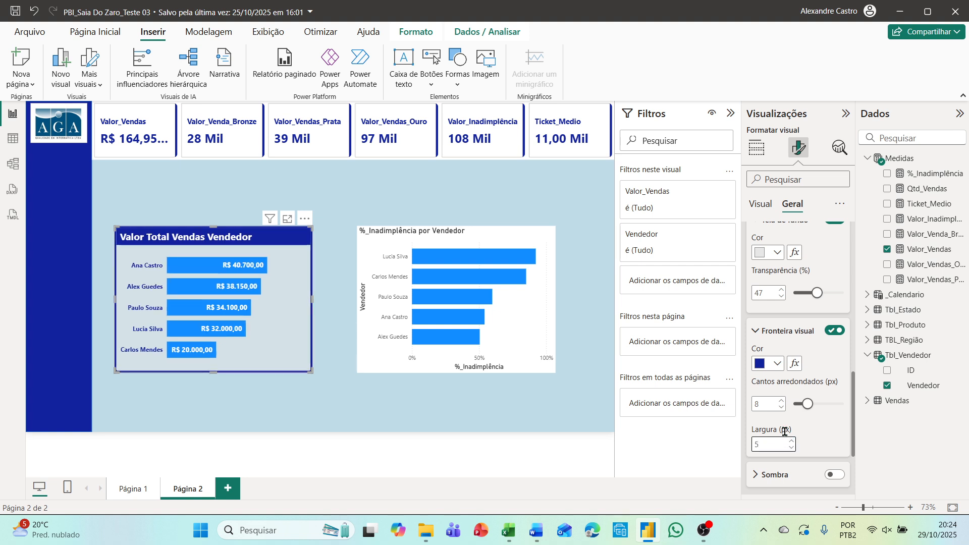
click(354, 400)
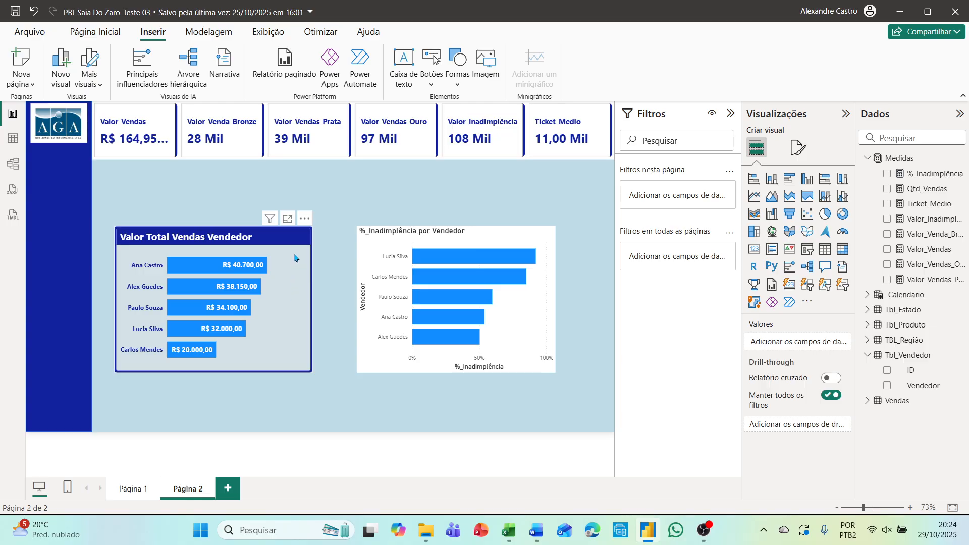
Step: Sort the Valor Total Vendas Vendedor chart's axis by Vendedor in ascending order
click(304, 221)
mouse_move(333, 293)
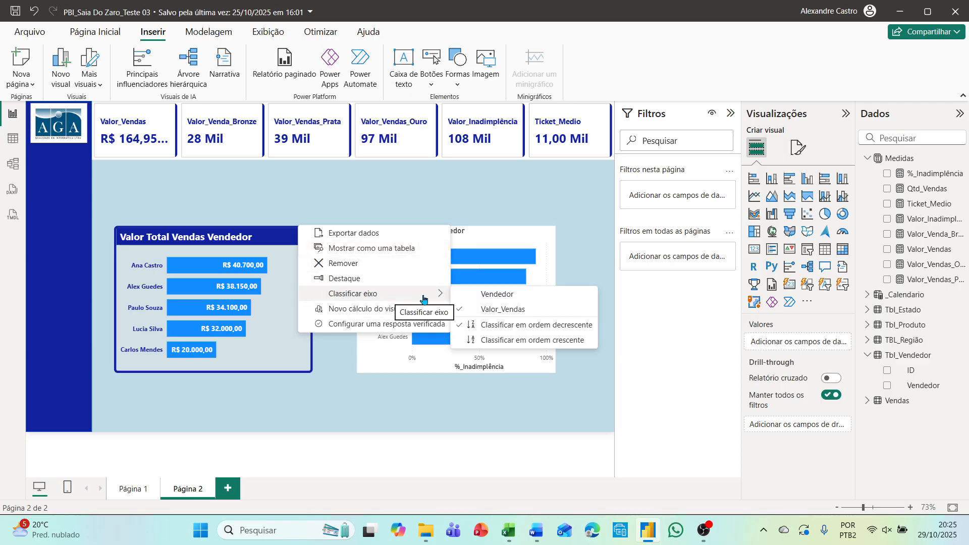
click(479, 296)
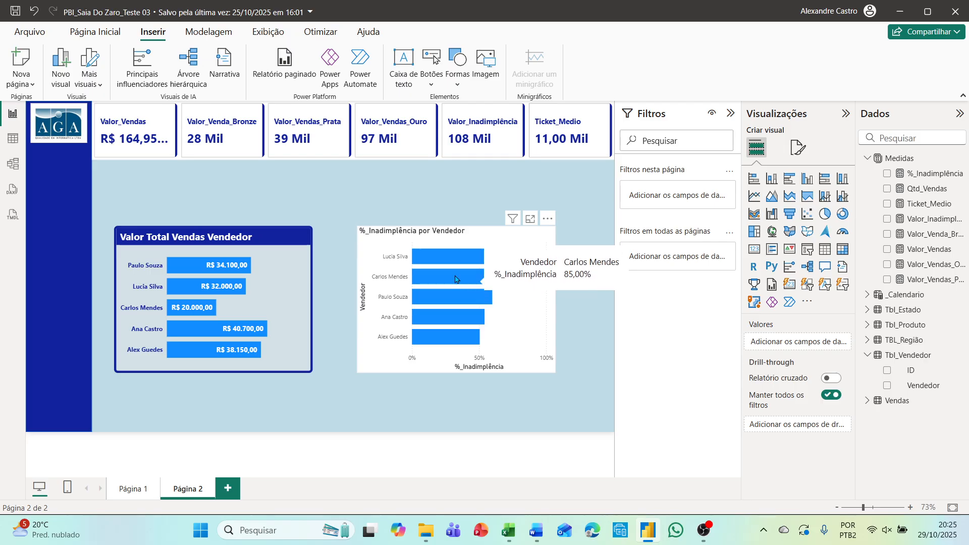
click(305, 220)
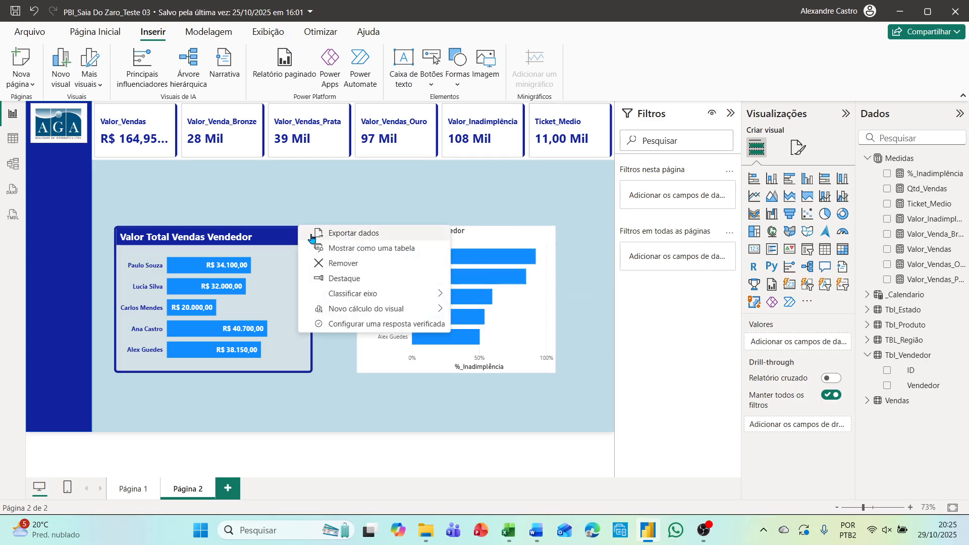
mouse_move(335, 299)
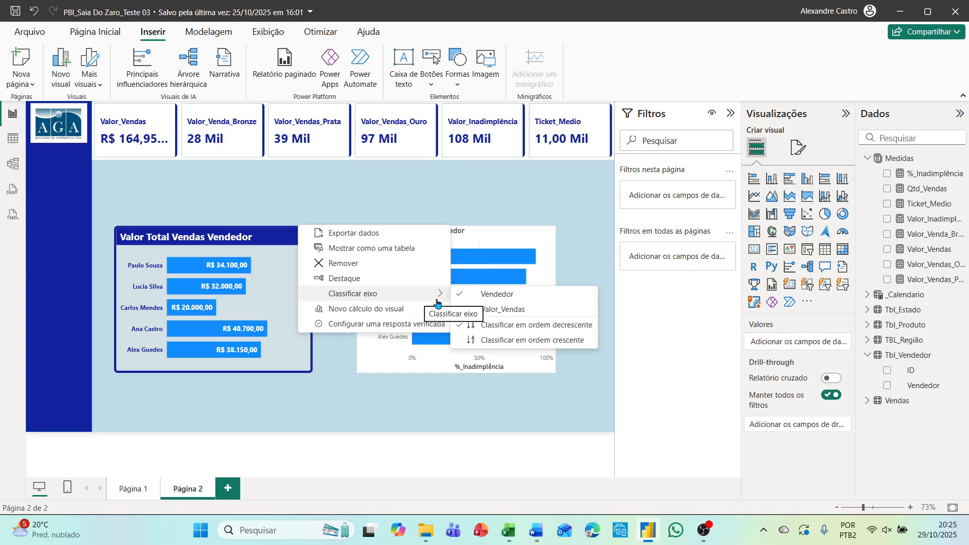
click(475, 345)
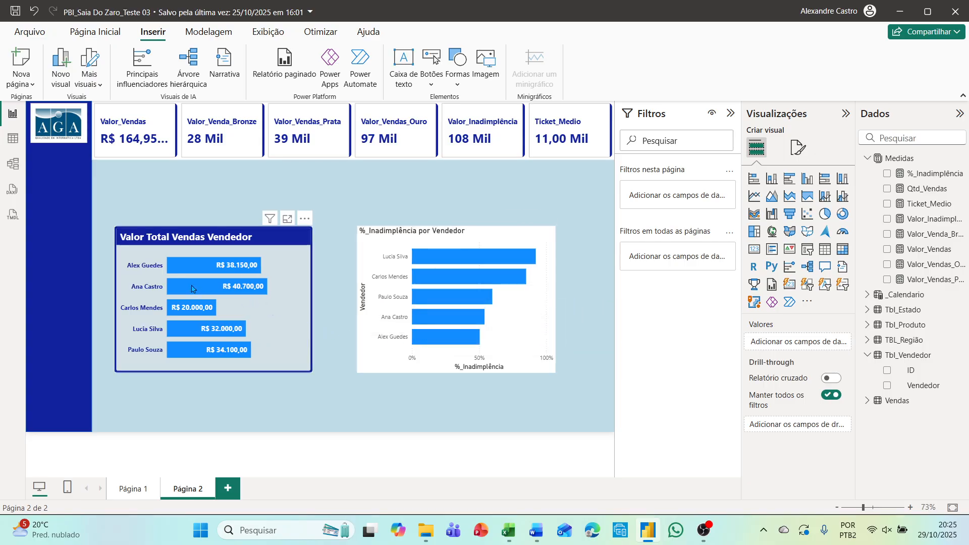
Step: Extend the lower edges of both seller bar charts slightly so they are taller and equal in height
click(202, 371)
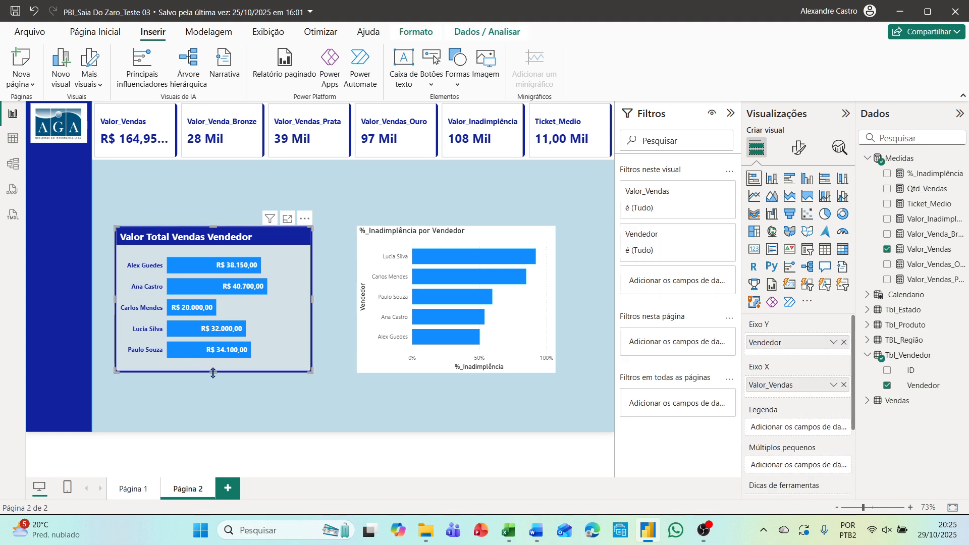
drag(213, 373, 214, 395)
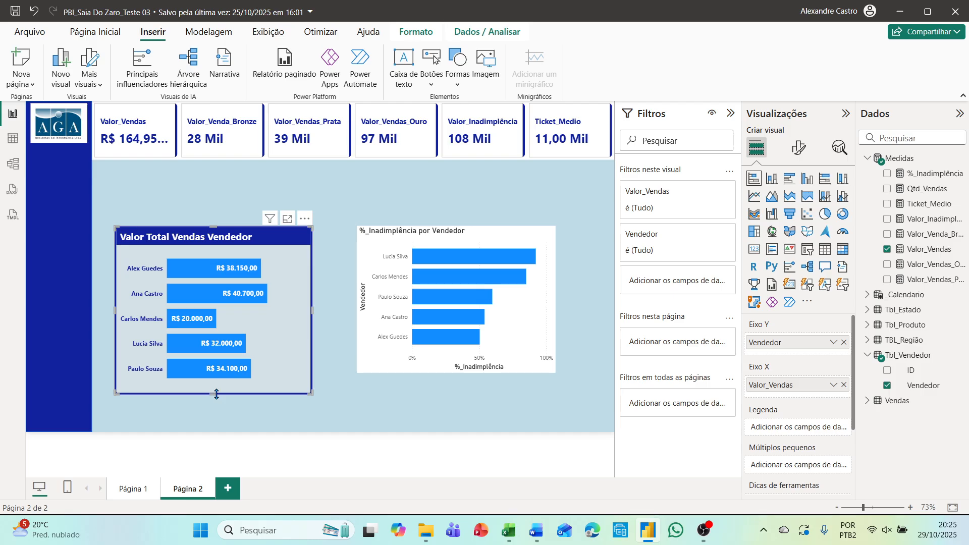
click(449, 371)
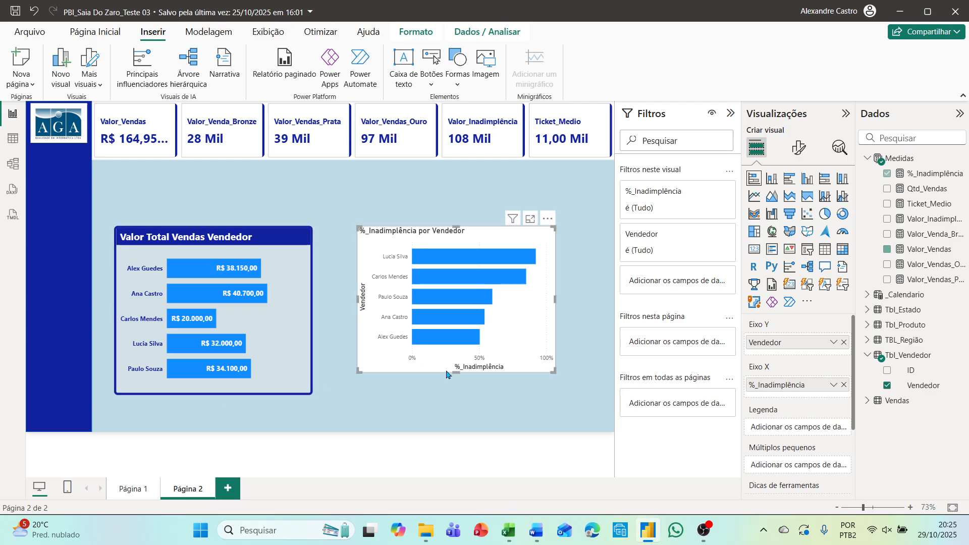
drag(454, 372, 458, 394)
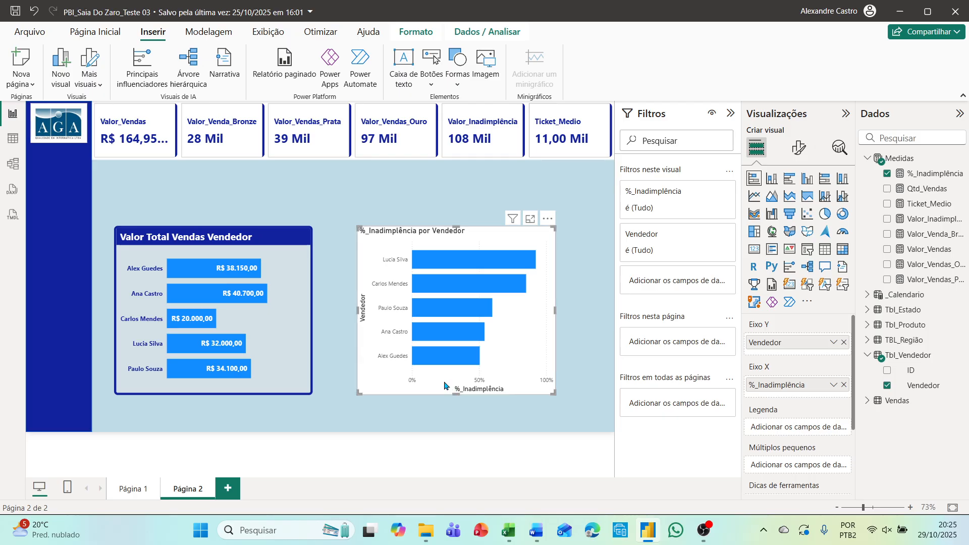
Step: Copy the formatting of the Valor Total Vendas Vendedor chart onto the %_Inadimplência por Vendedor chart with the format painter
click(298, 311)
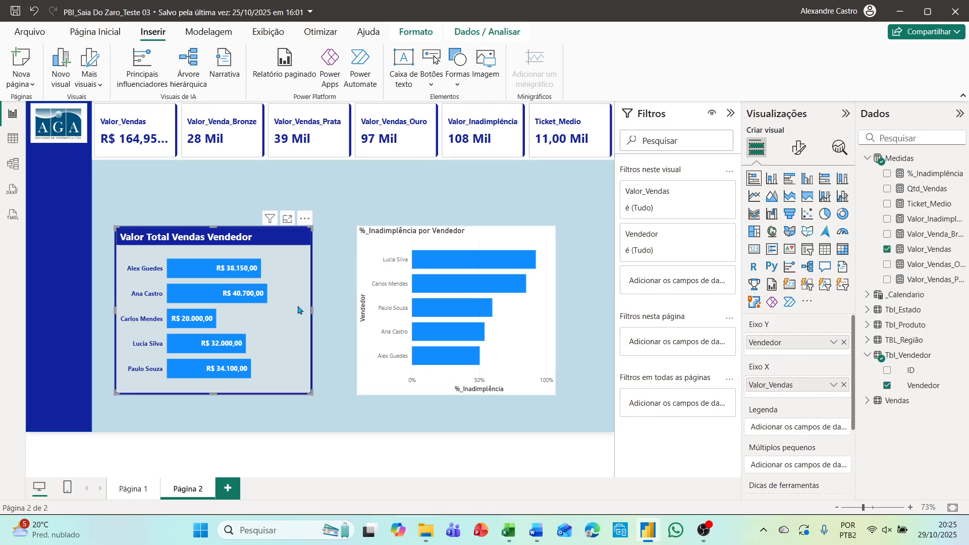
click(91, 38)
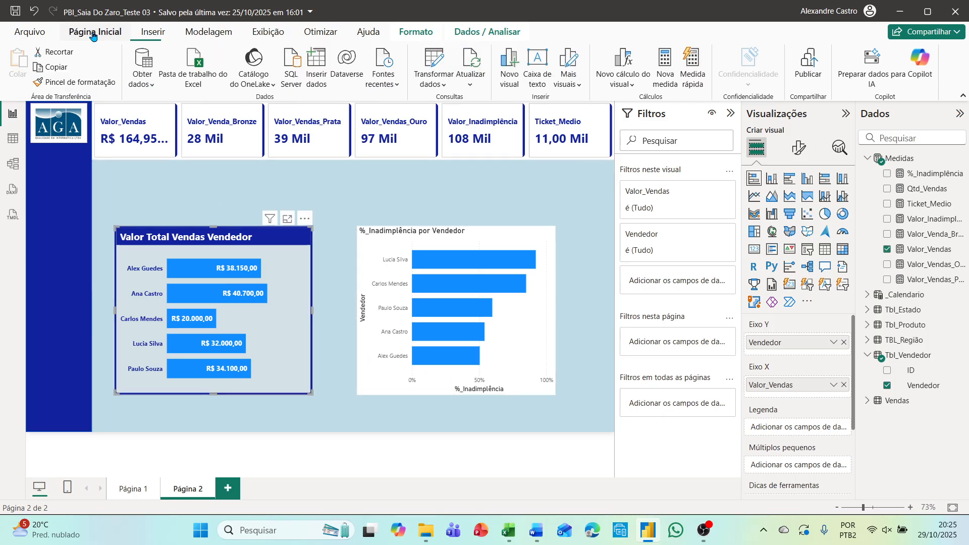
click(74, 86)
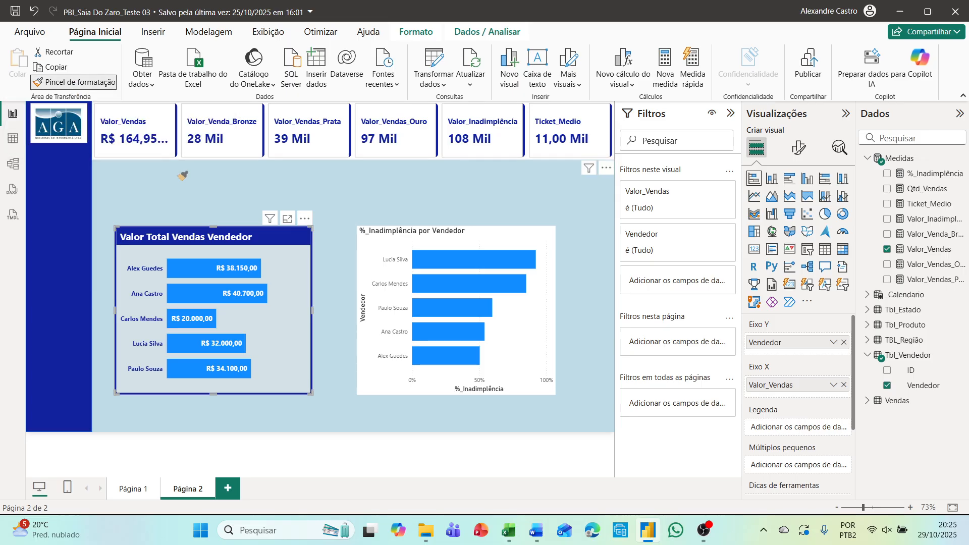
click(403, 261)
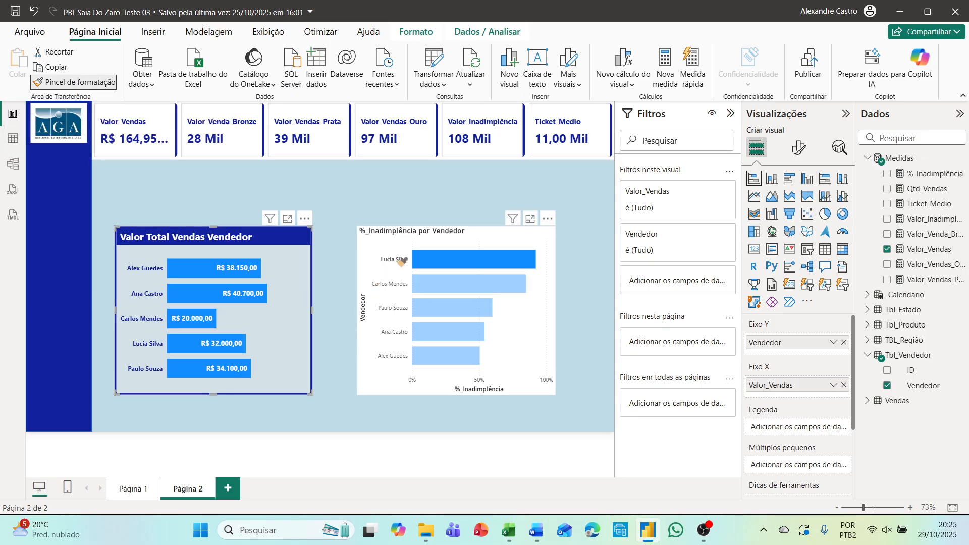
click(373, 247)
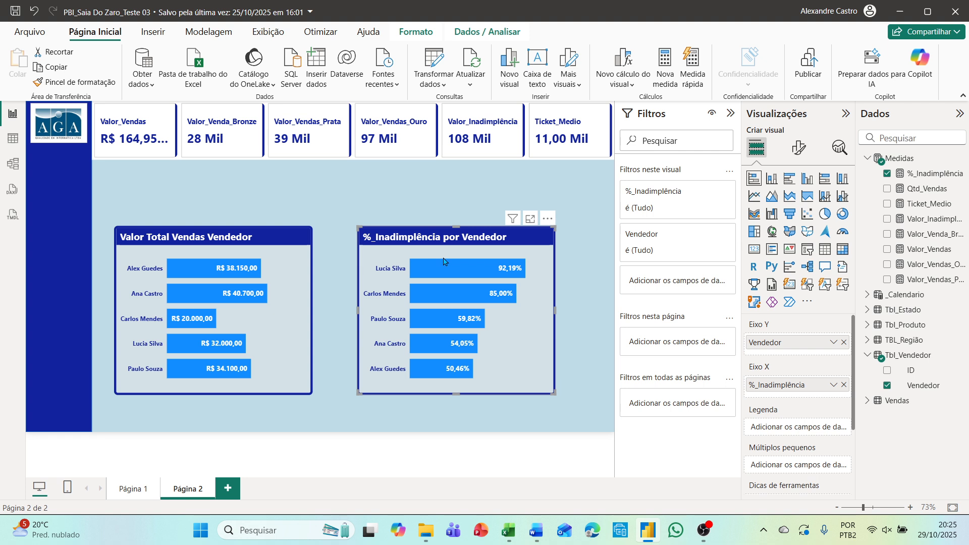
Step: Sort the %_Inadimplência por Vendedor chart's axis by Vendedor in ascending order
click(548, 218)
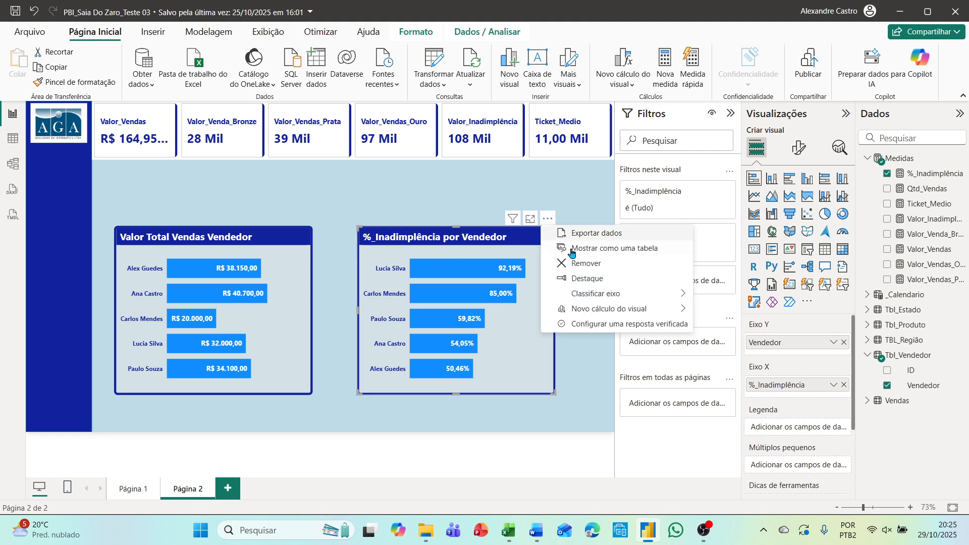
mouse_move(586, 295)
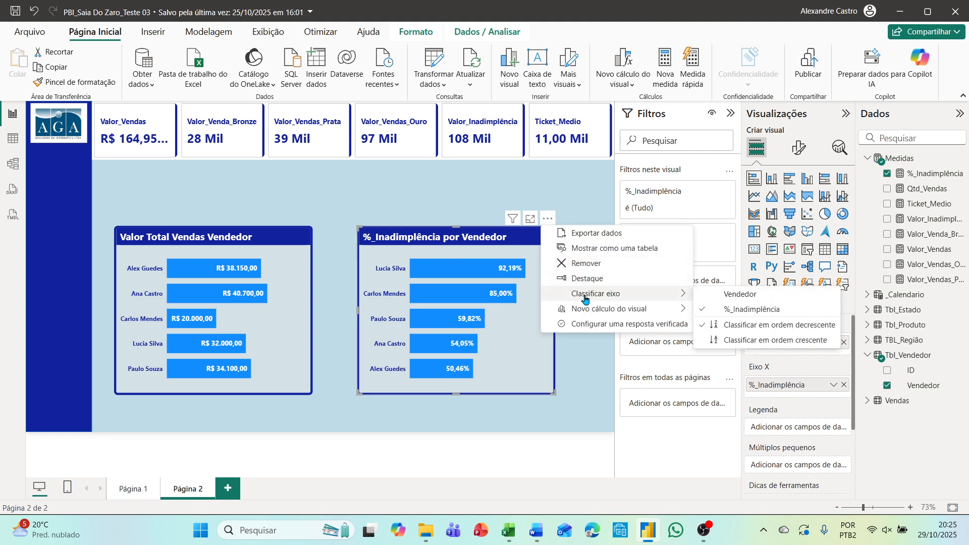
click(709, 297)
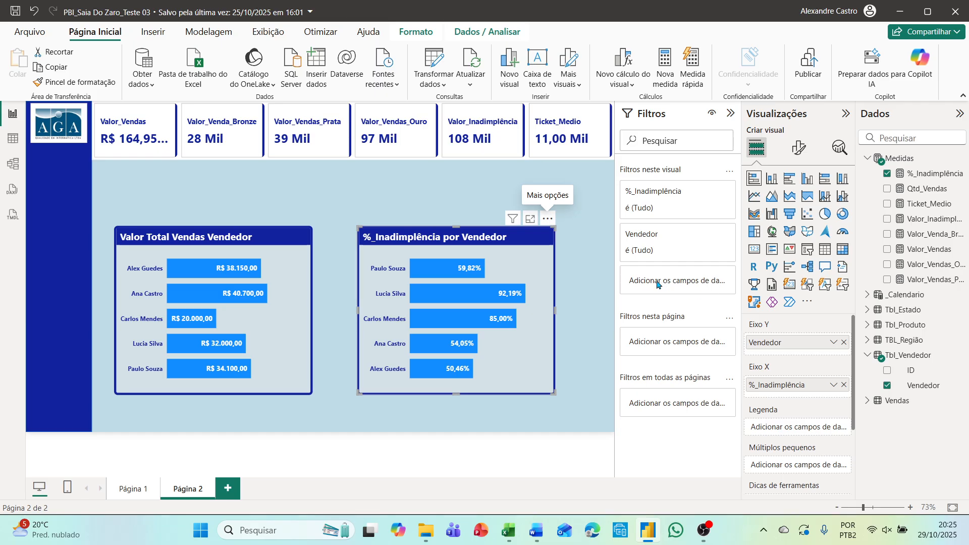
click(548, 219)
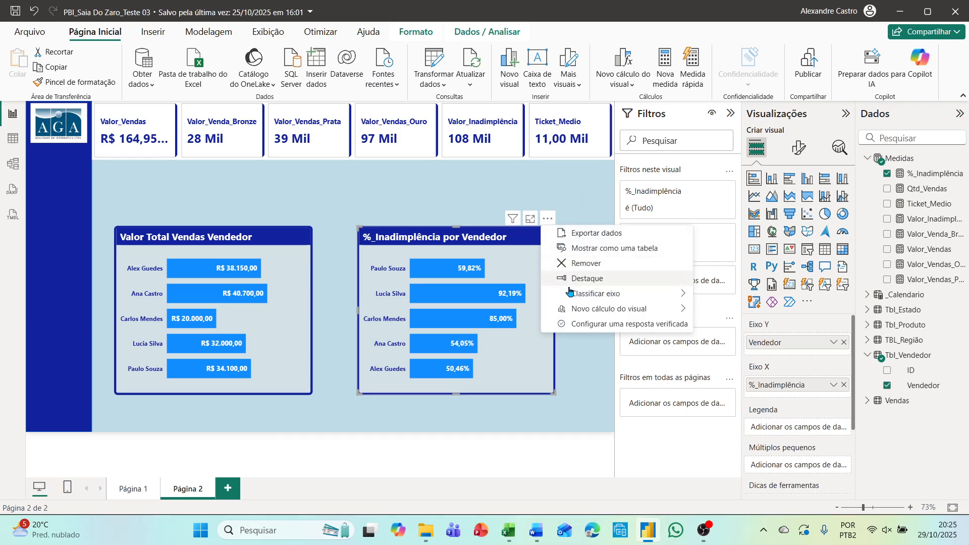
mouse_move(573, 296)
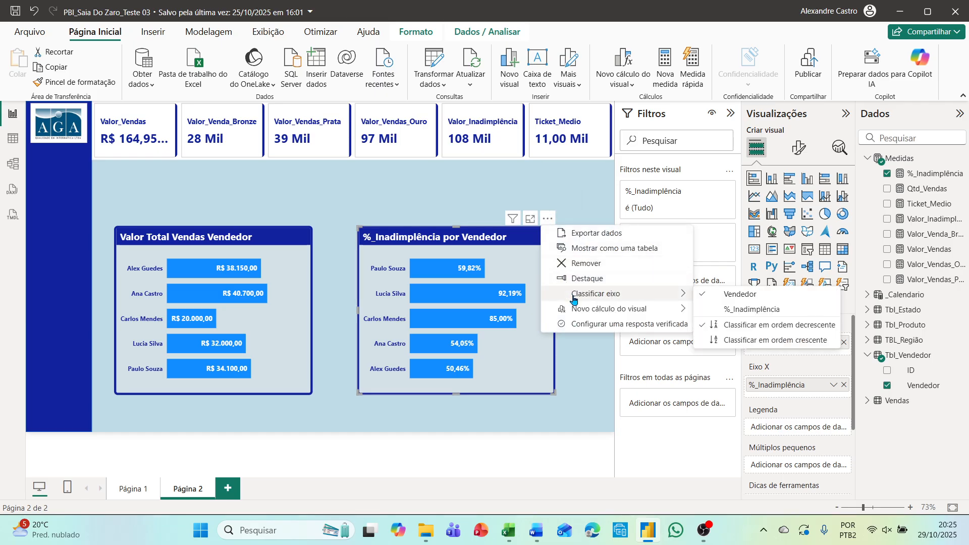
click(717, 339)
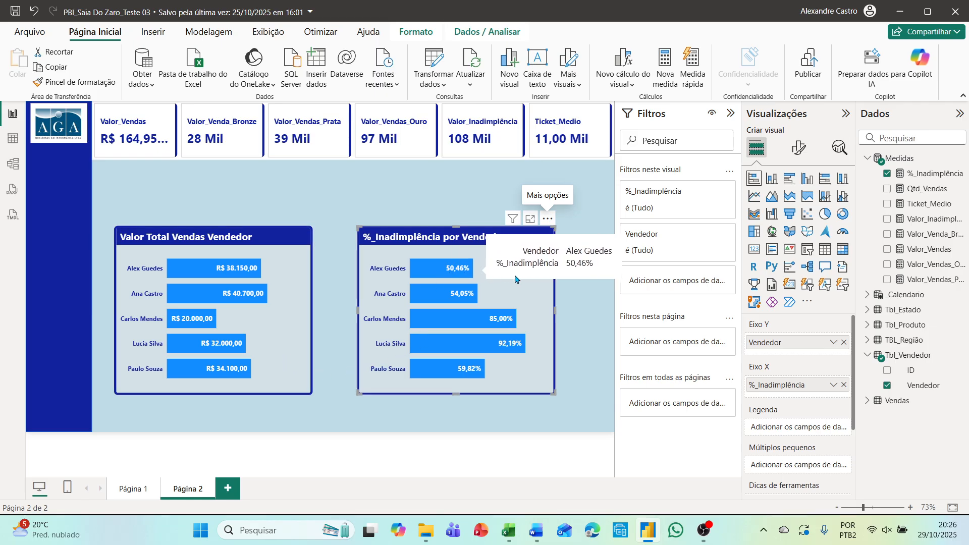
Step: Color the bars of the %_Inadimplência por Vendedor chart with the theme's golden yellow and deselect the chart
click(798, 152)
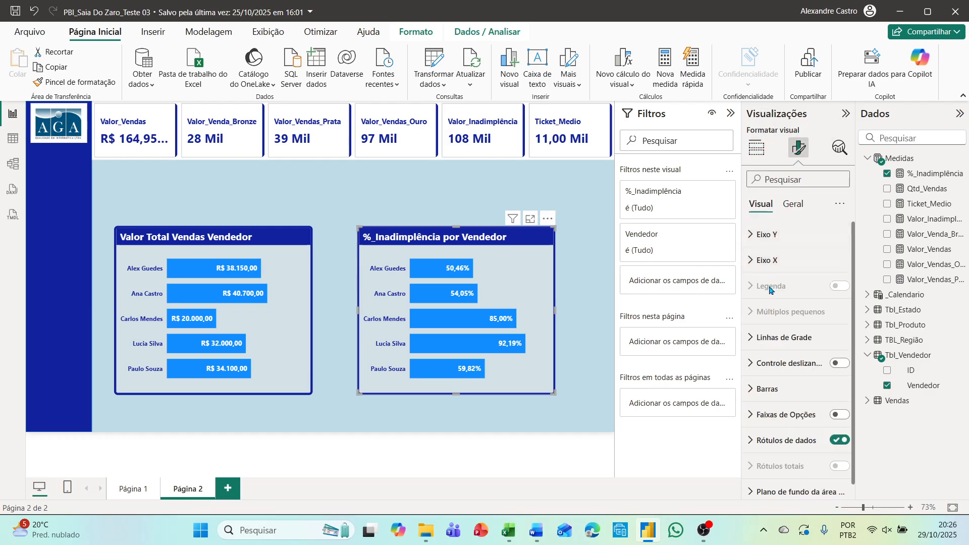
click(756, 389)
scroll(753, 392, down, 3)
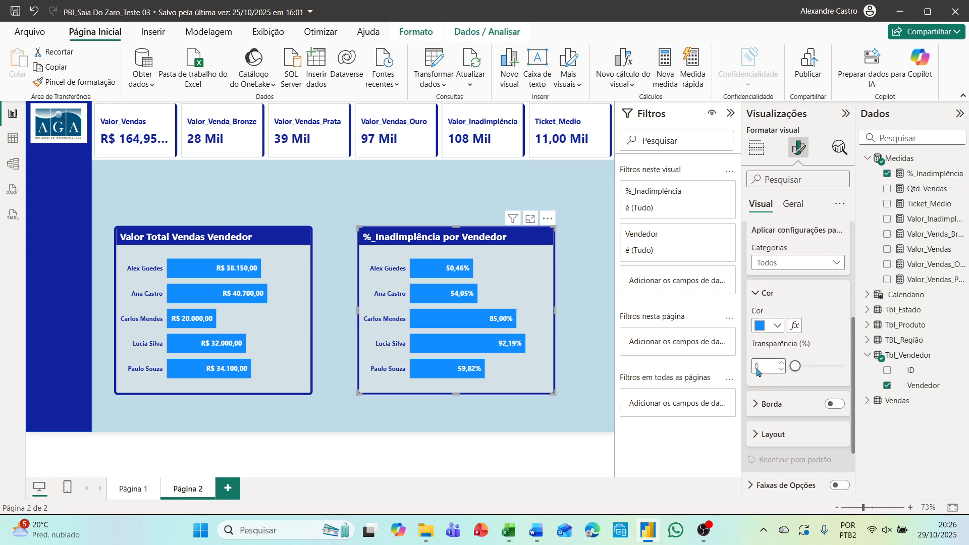
click(779, 329)
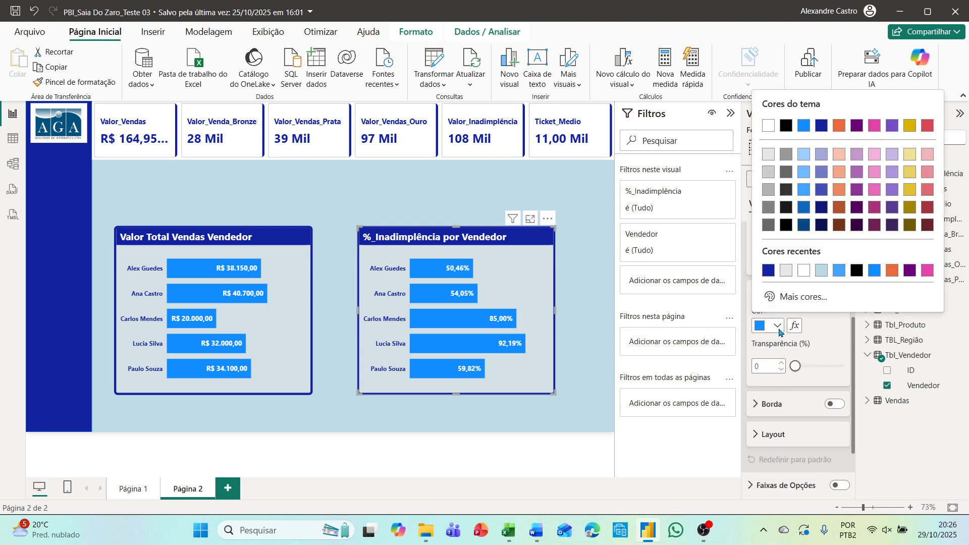
click(910, 125)
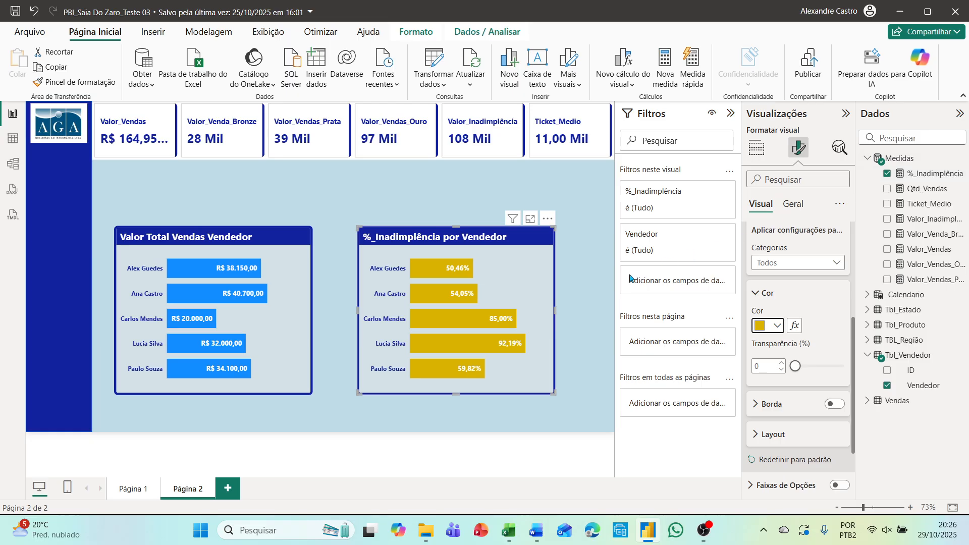
click(590, 391)
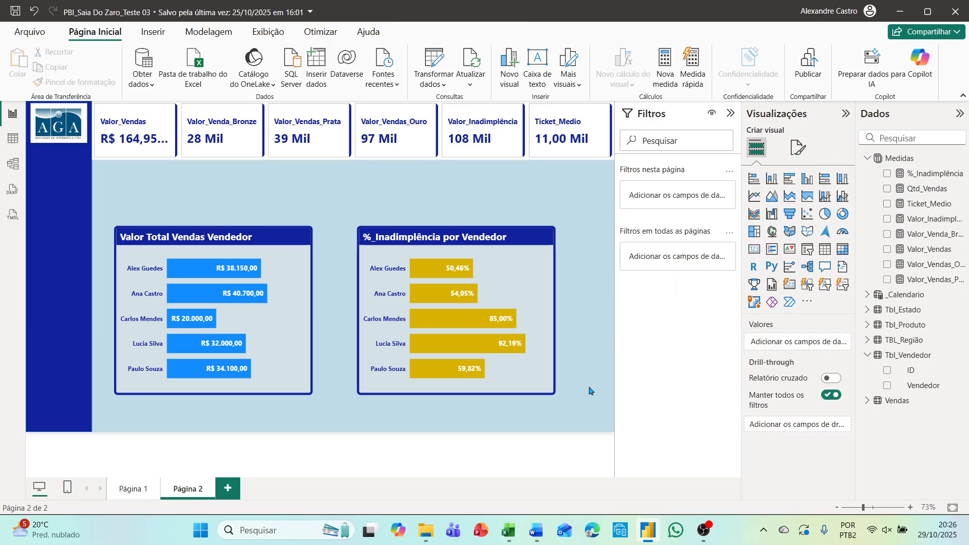